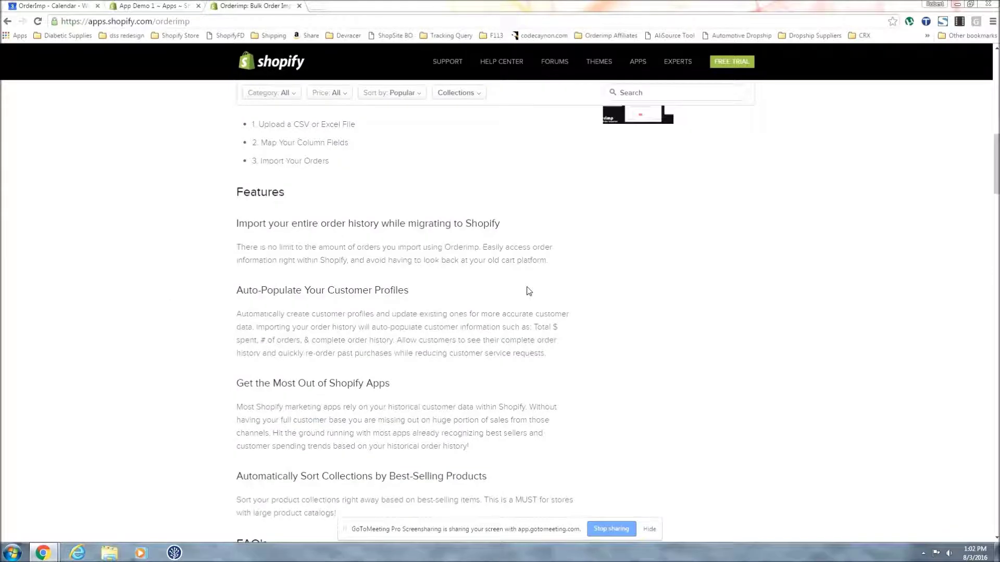
Read the import process and the Features section of the Orderimp app listing
scroll(528, 290, up, 3)
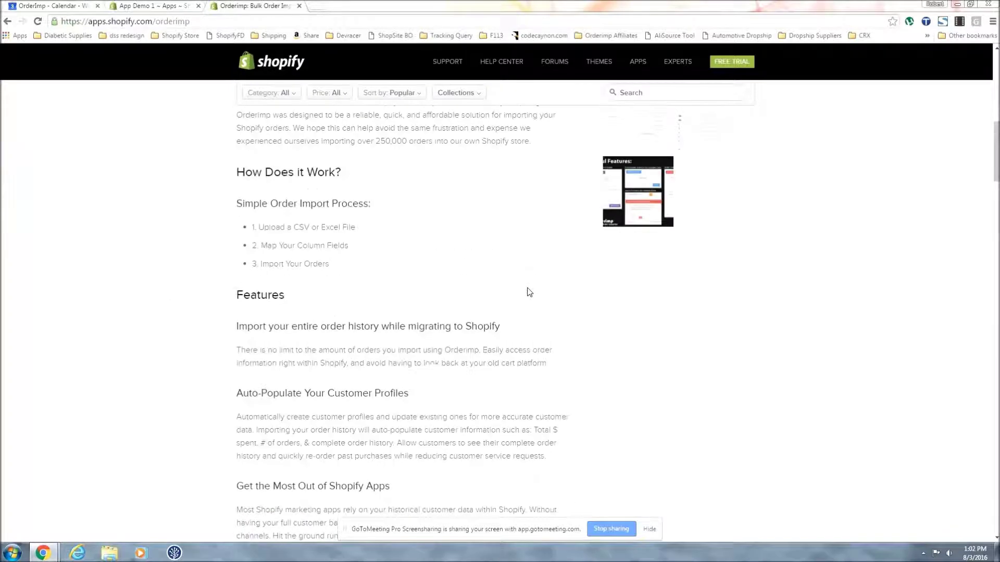
scroll(529, 293, up, 1)
scroll(530, 293, down, 1)
scroll(540, 292, down, 1)
scroll(540, 292, down, 1)
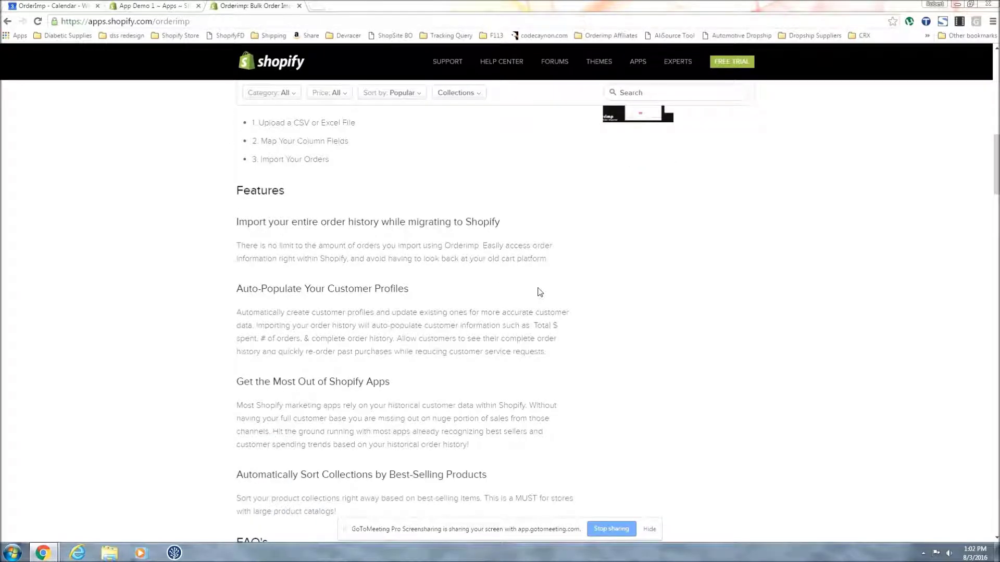
scroll(540, 291, down, 2)
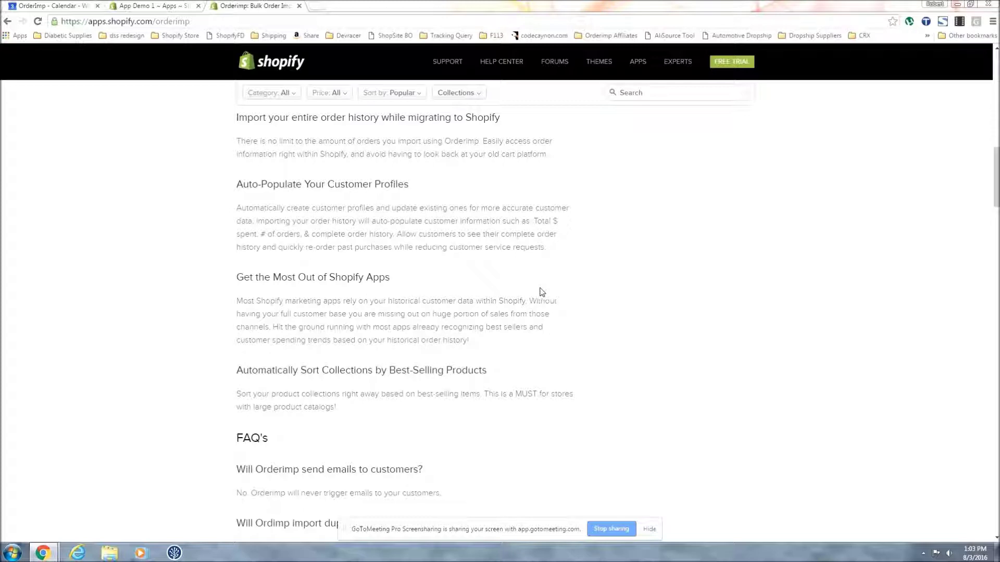
scroll(542, 296, down, 1)
scroll(540, 297, down, 1)
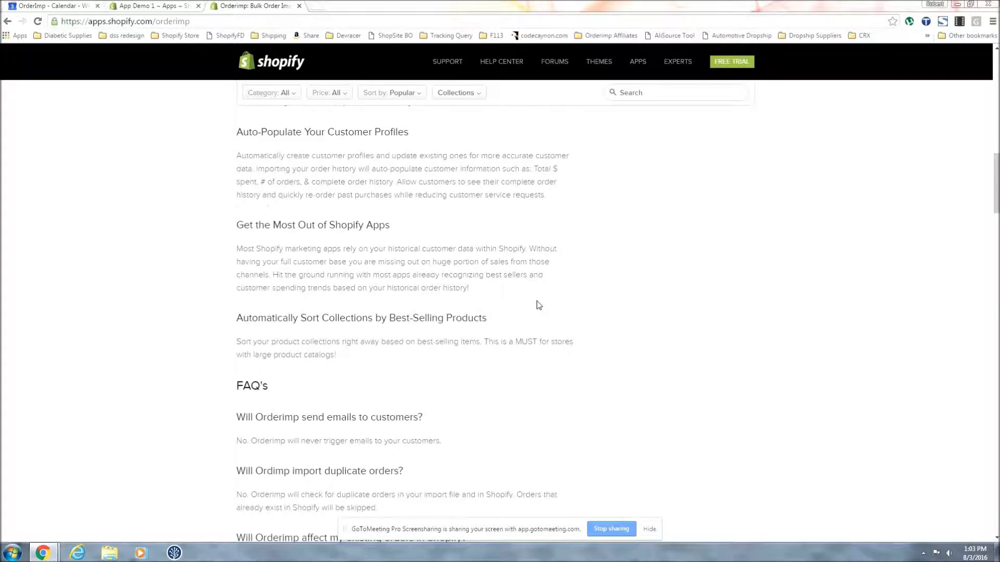
Review the Orderimp listing from its video and key benefits through to the merchant reviews
scroll(539, 302, up, 7)
scroll(539, 306, up, 6)
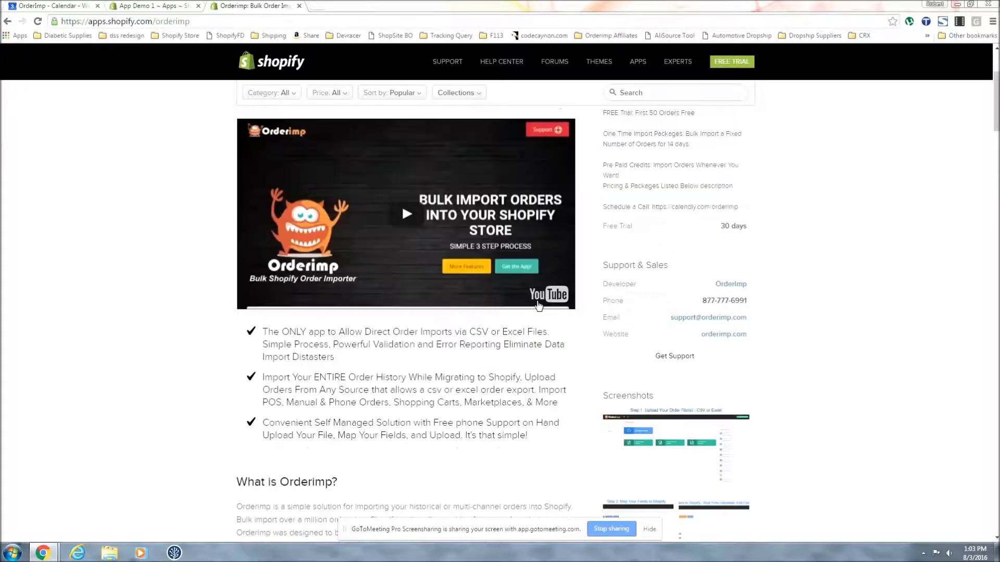
scroll(539, 306, down, 1)
scroll(539, 305, down, 1)
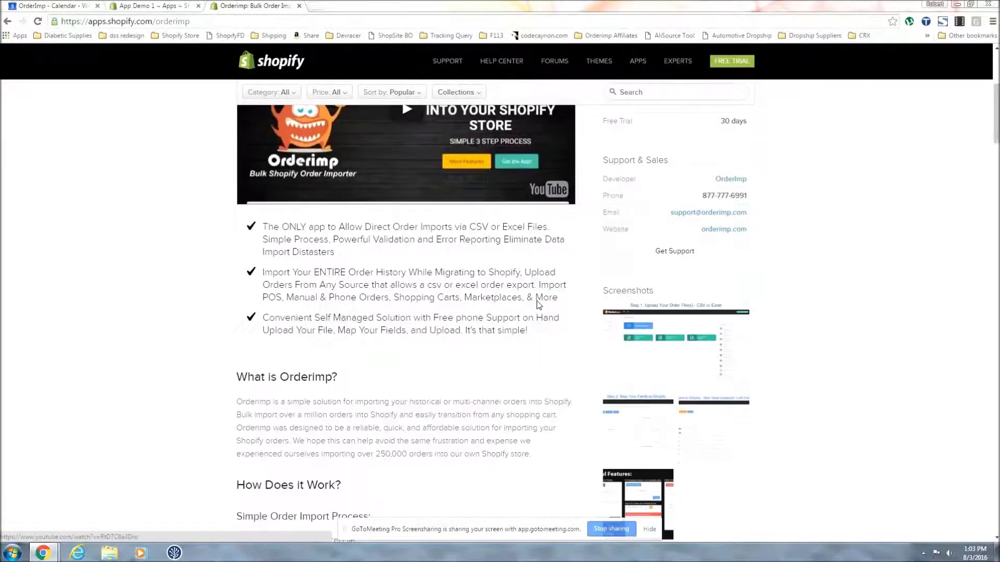
scroll(539, 306, down, 4)
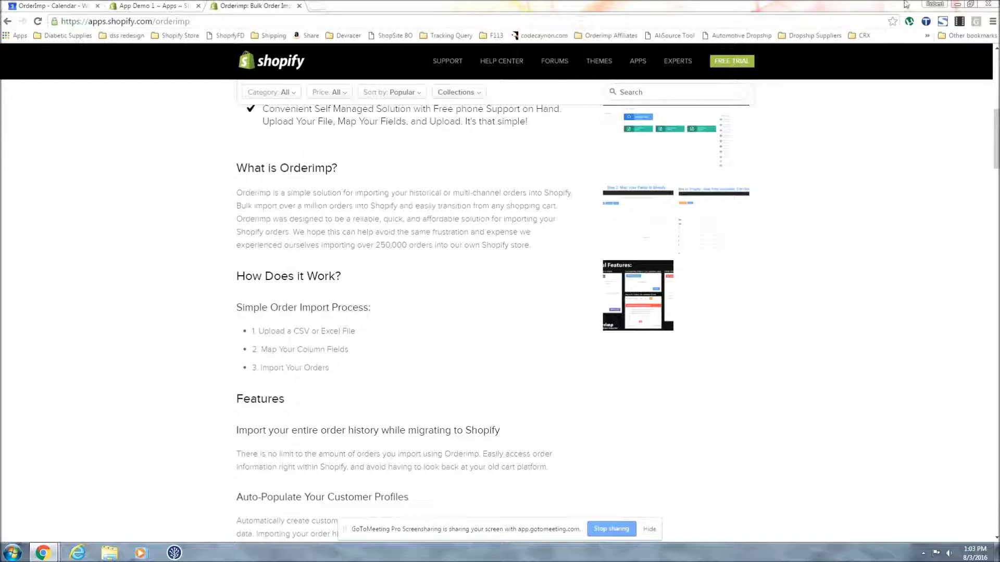
scroll(611, 151, down, 20)
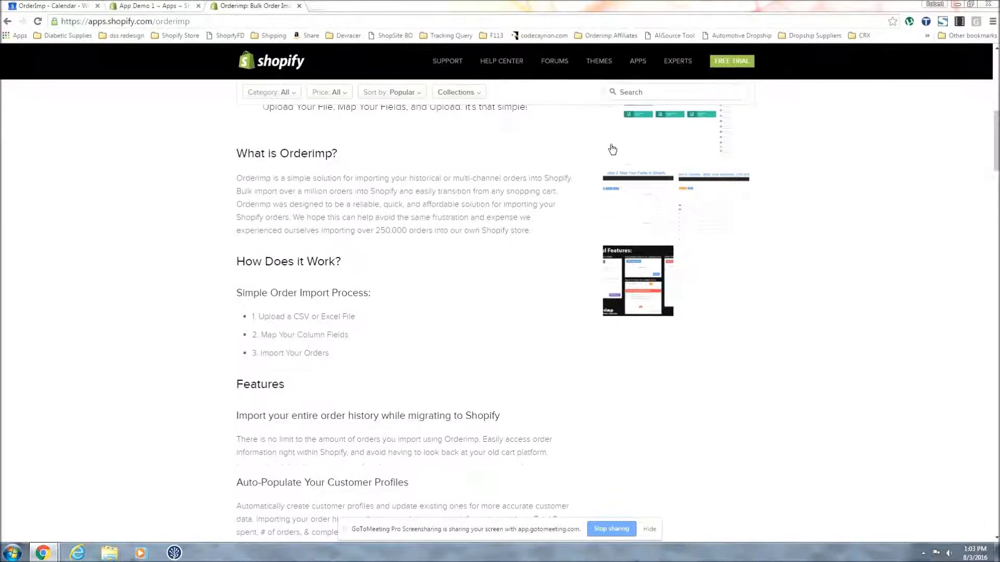
scroll(536, 203, down, 4)
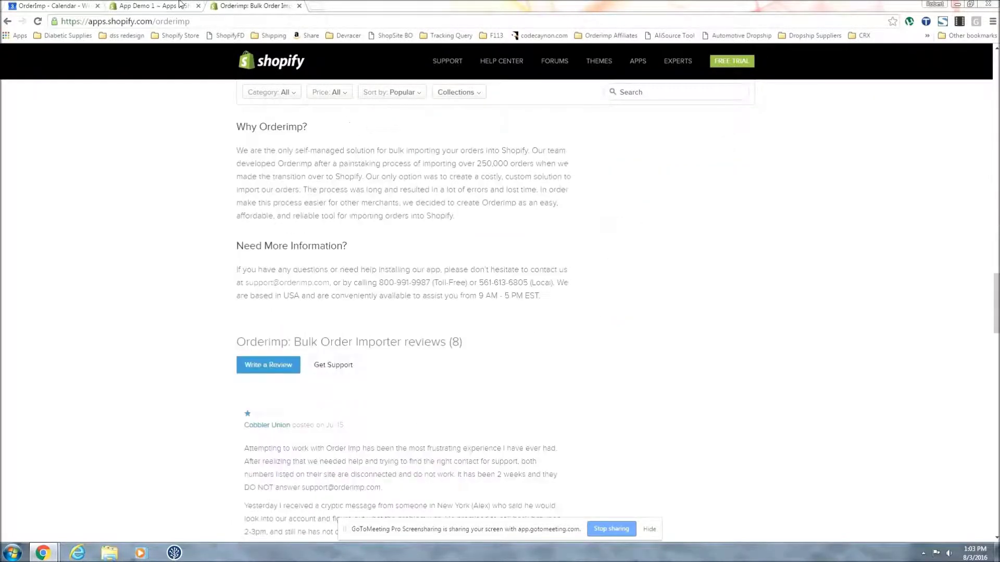
Switch to the store's Orderimp dashboard and view the URL and FTP sources for uploading orders
click(183, 11)
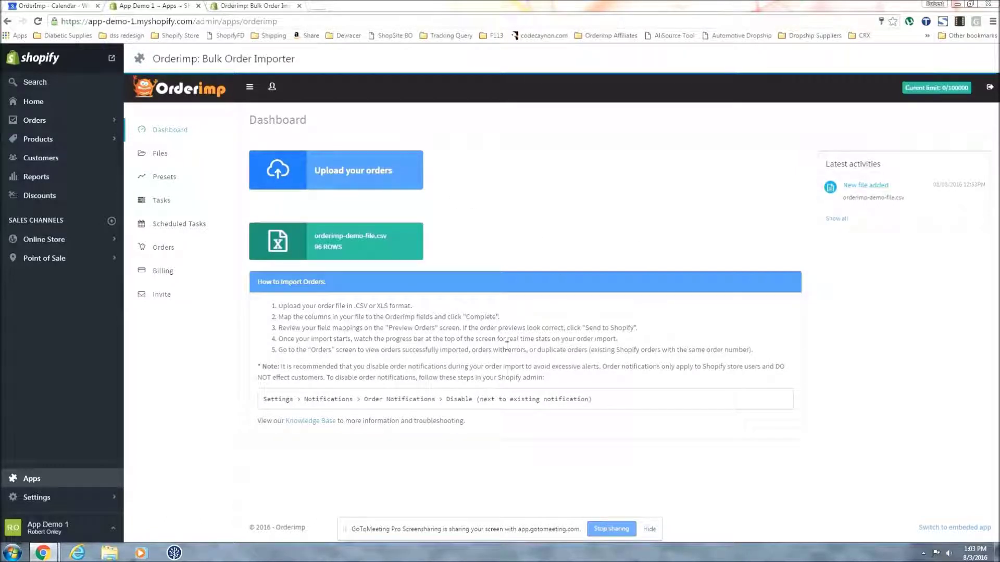
click(396, 177)
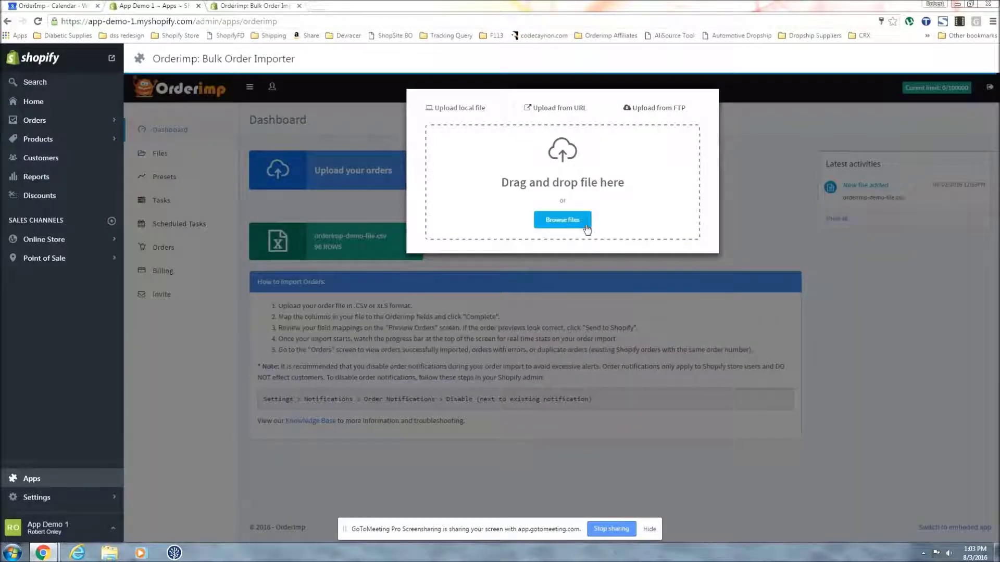
click(585, 109)
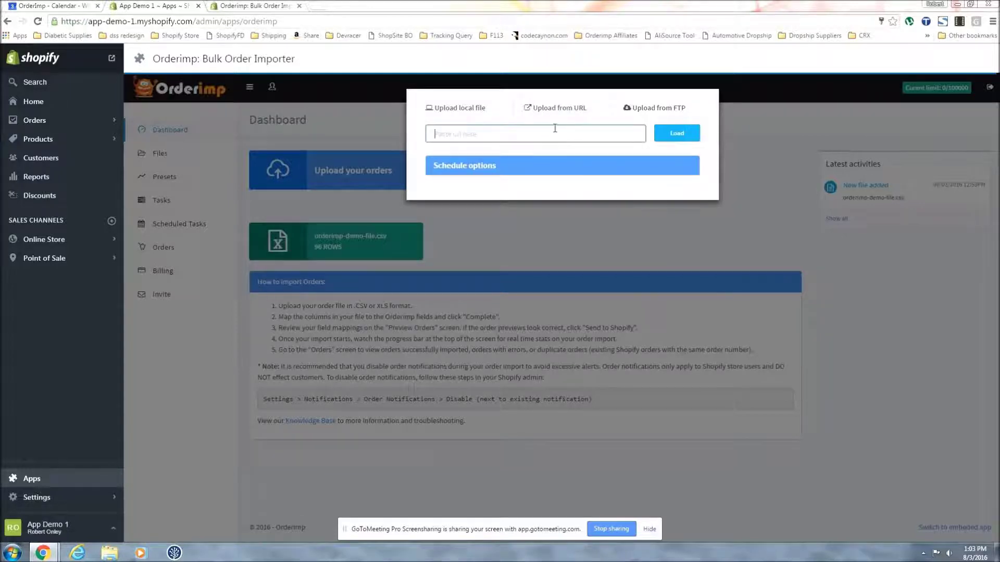
click(664, 108)
click(583, 110)
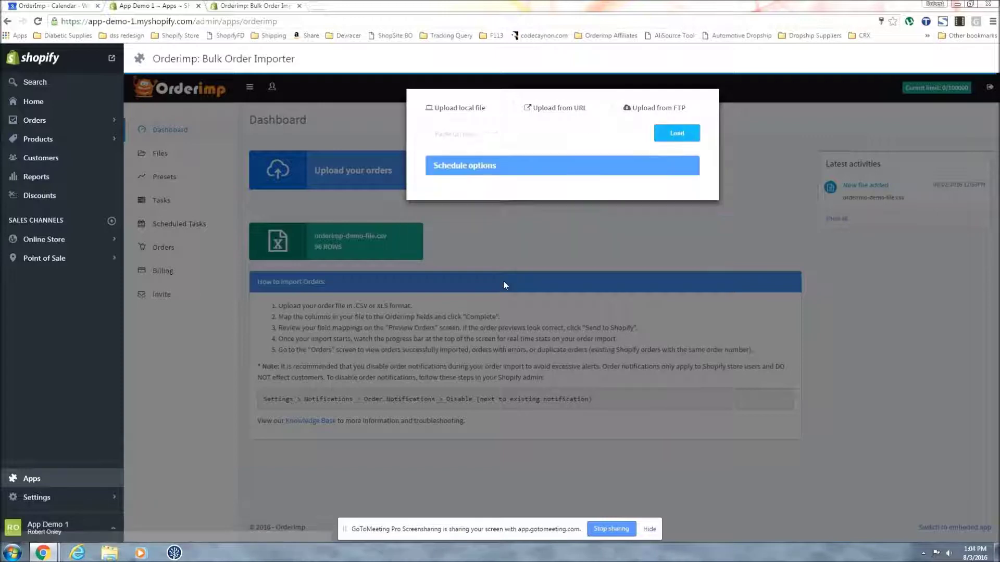
Try a Weekly period in the schedule options for the URL upload, closing the dialog without creating a scheduled import
click(467, 175)
click(475, 200)
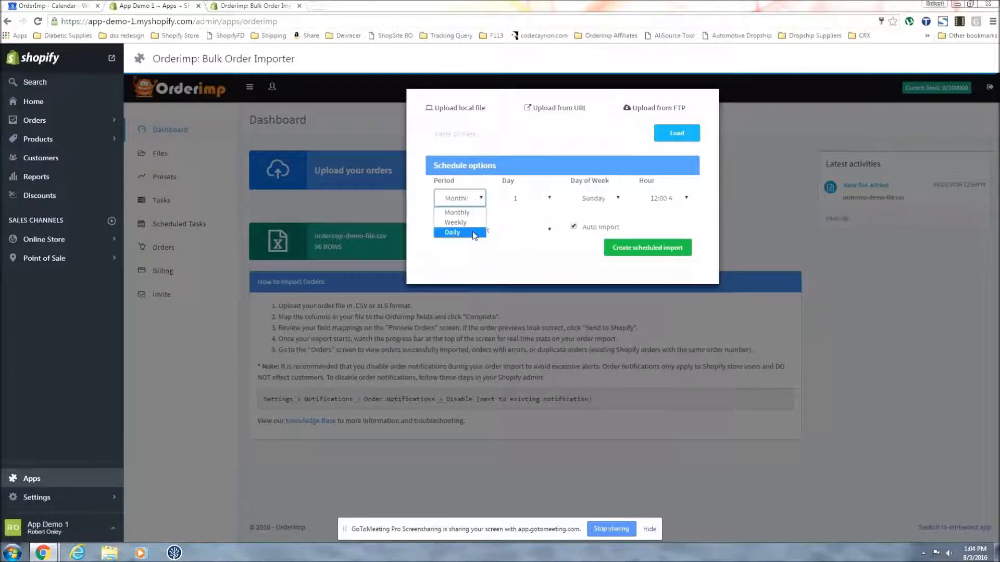
click(468, 221)
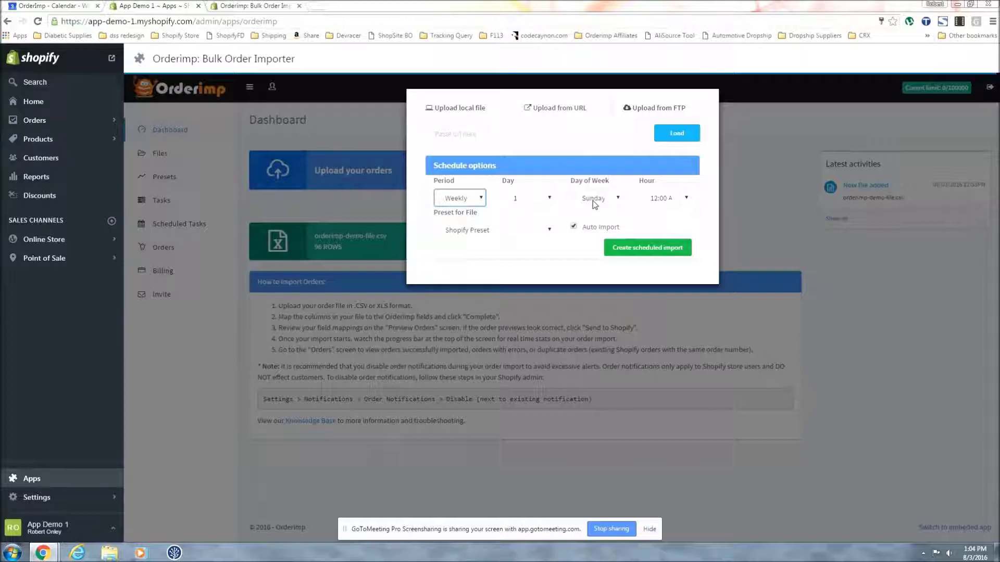
click(763, 164)
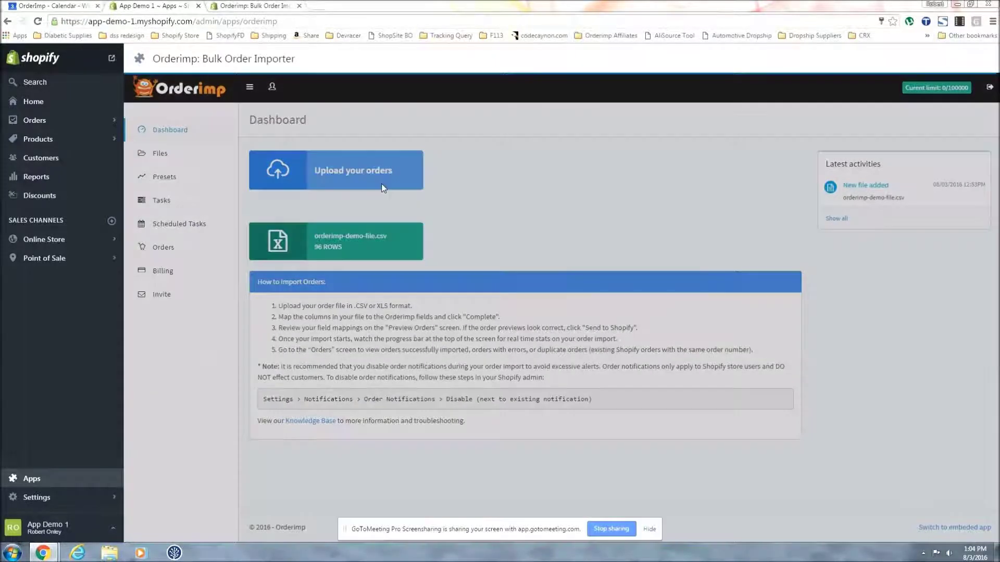
Upload the local file orderimp-demo-file.csv as the orders file
click(381, 184)
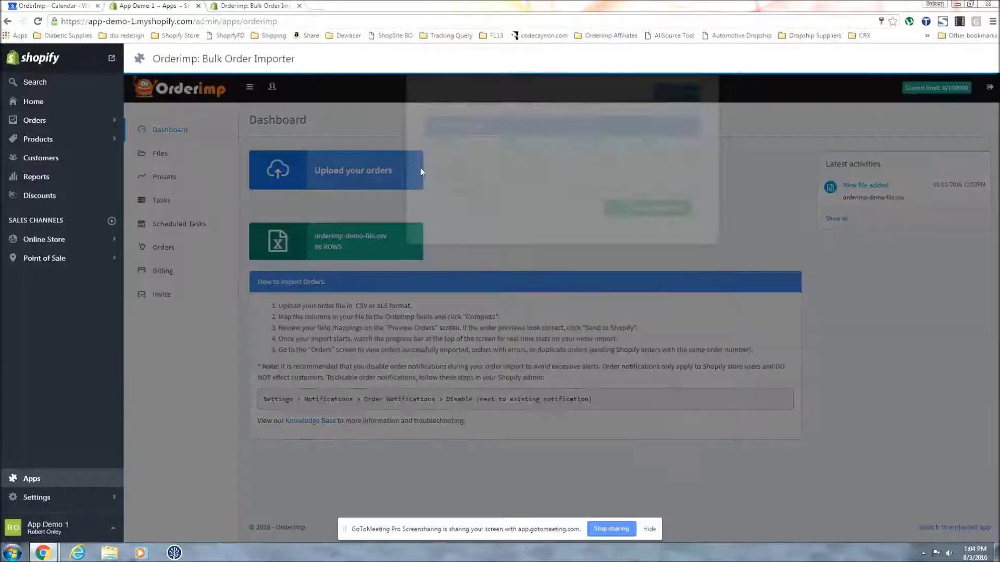
click(563, 219)
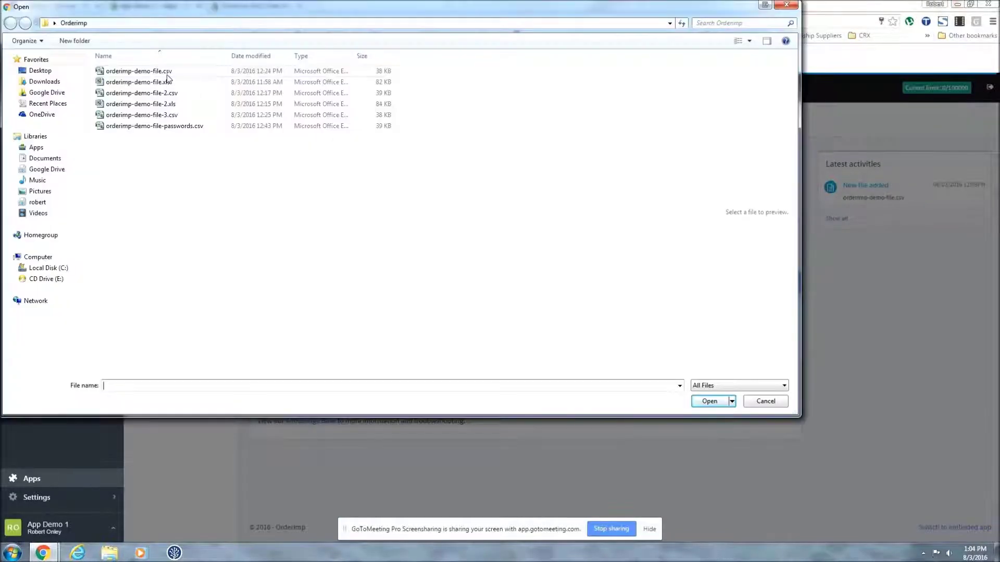
click(167, 73)
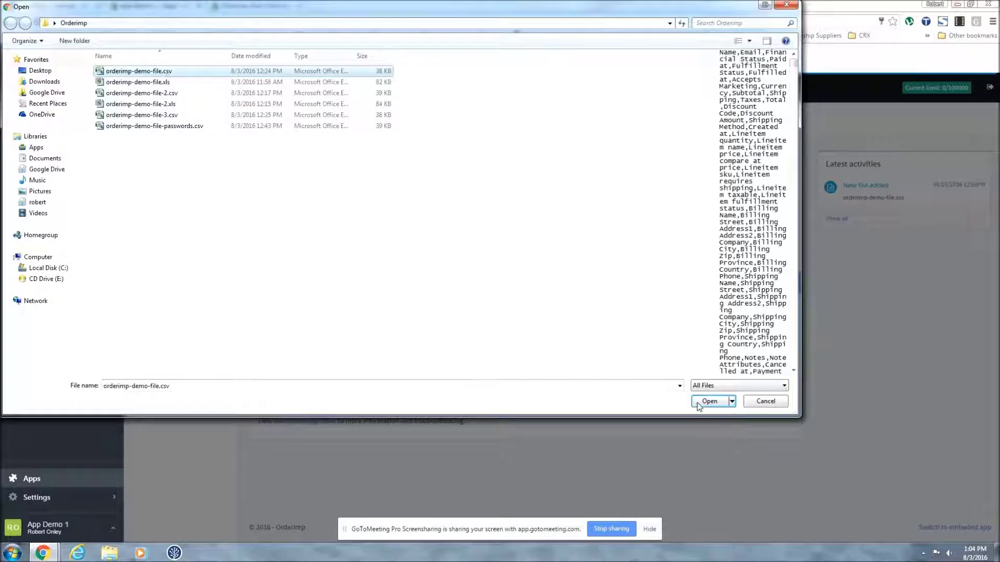
click(699, 404)
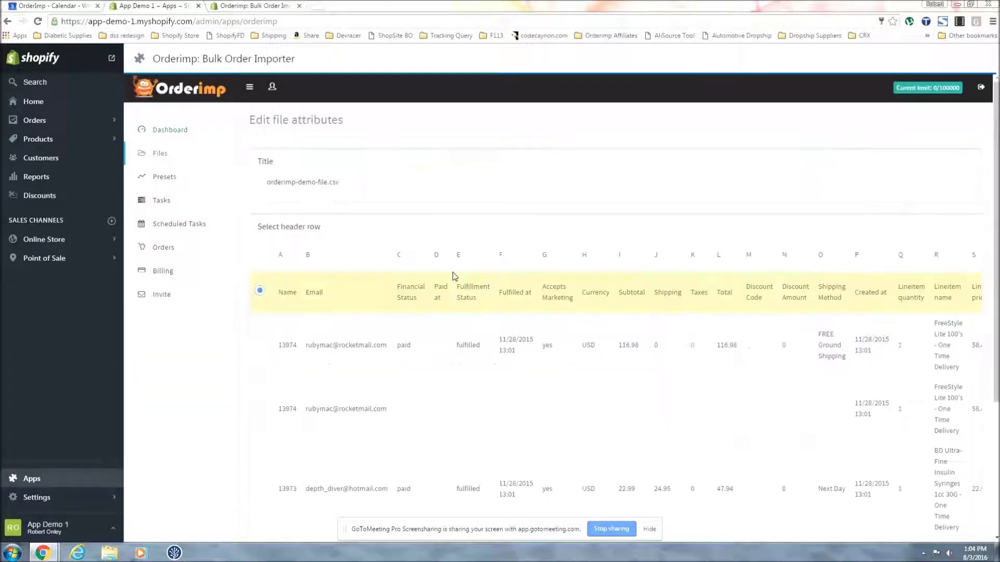
Check the header row and sample rows of the uploaded file, keep the first row as header, and continue to preset selection
scroll(465, 235, down, 1)
scroll(465, 237, down, 1)
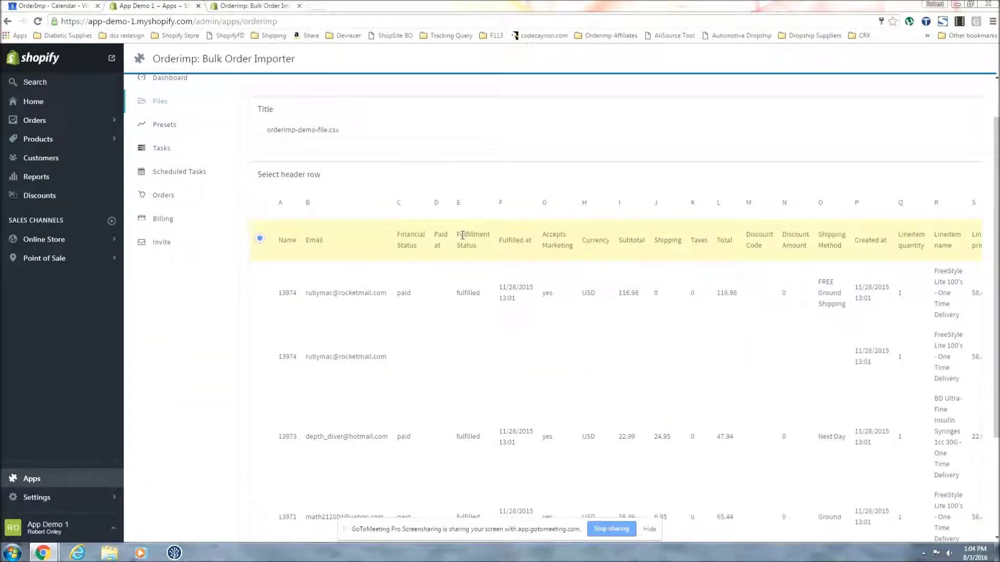
scroll(440, 244, down, 1)
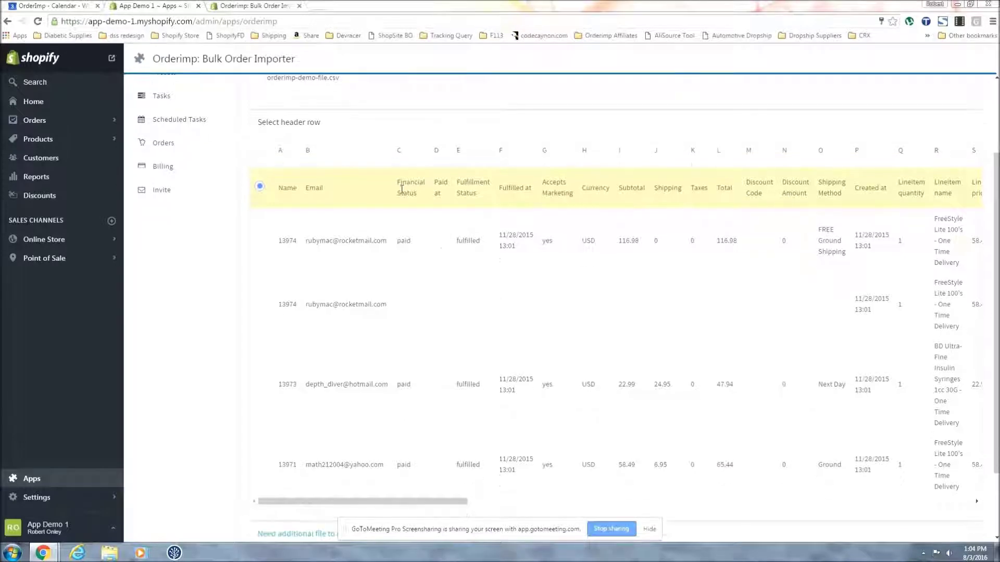
drag(401, 184, 431, 201)
click(332, 192)
scroll(792, 400, down, 3)
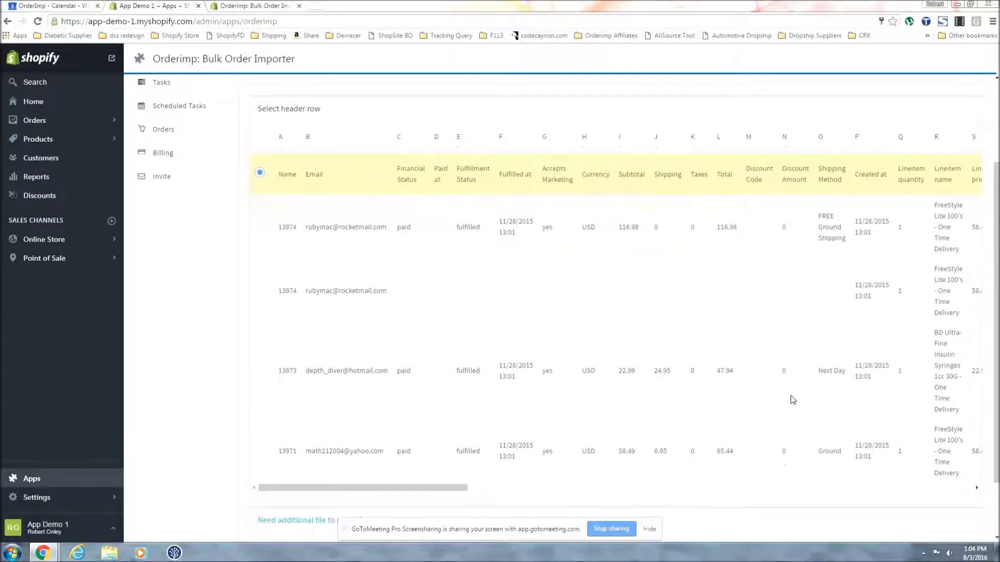
click(975, 499)
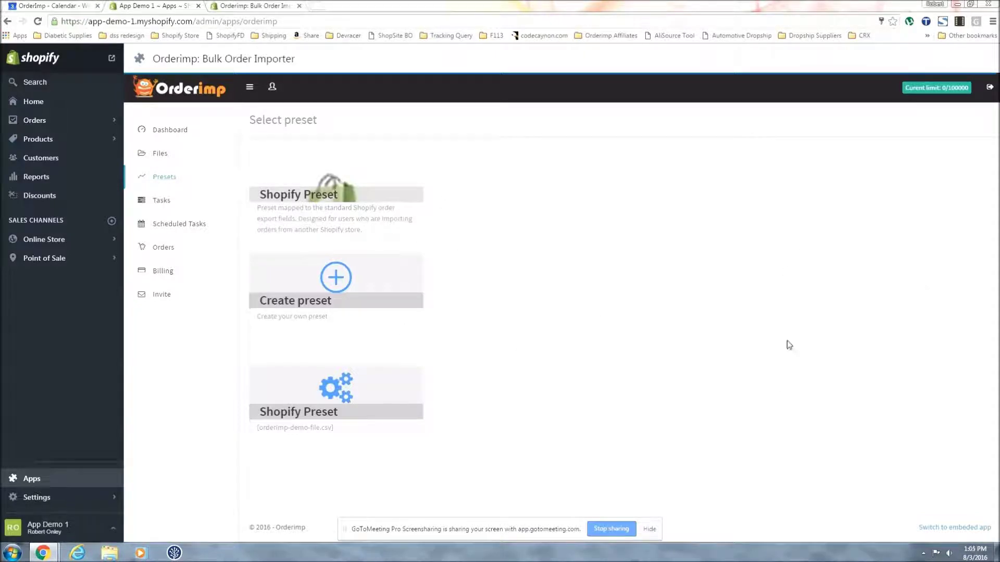
Choose the standard Shopify Preset and map the Order number field to the Name column
click(383, 218)
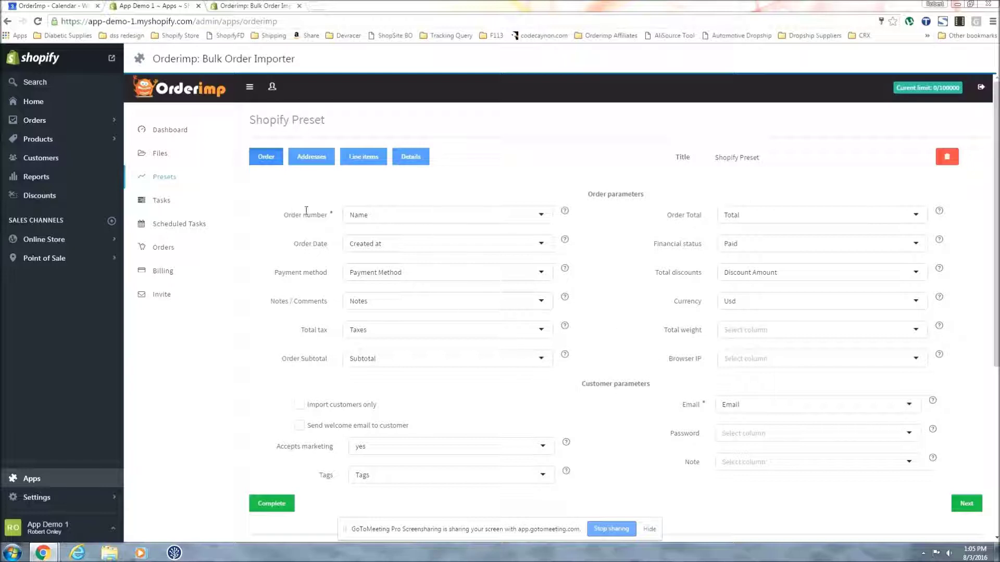
click(372, 213)
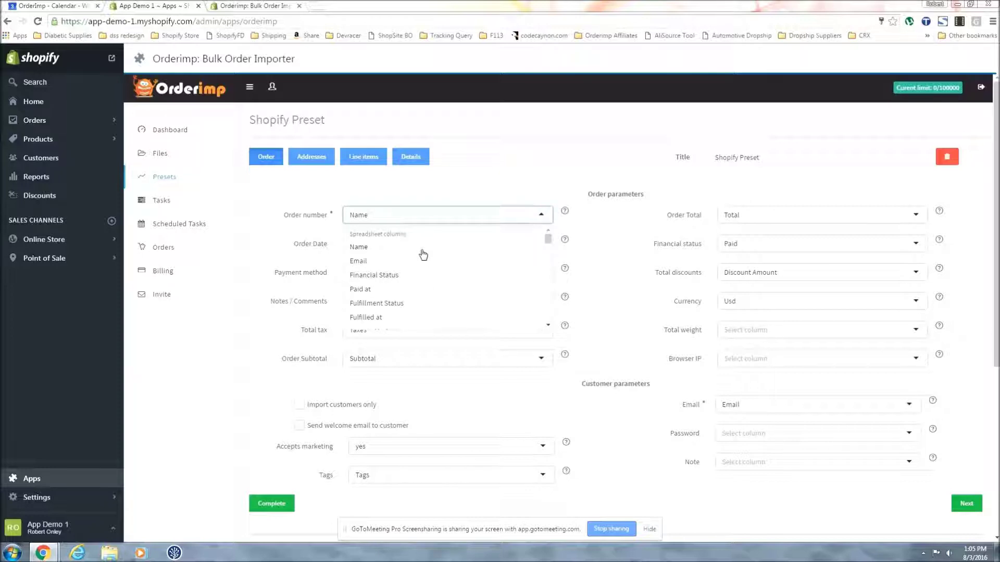
scroll(439, 279, down, 10)
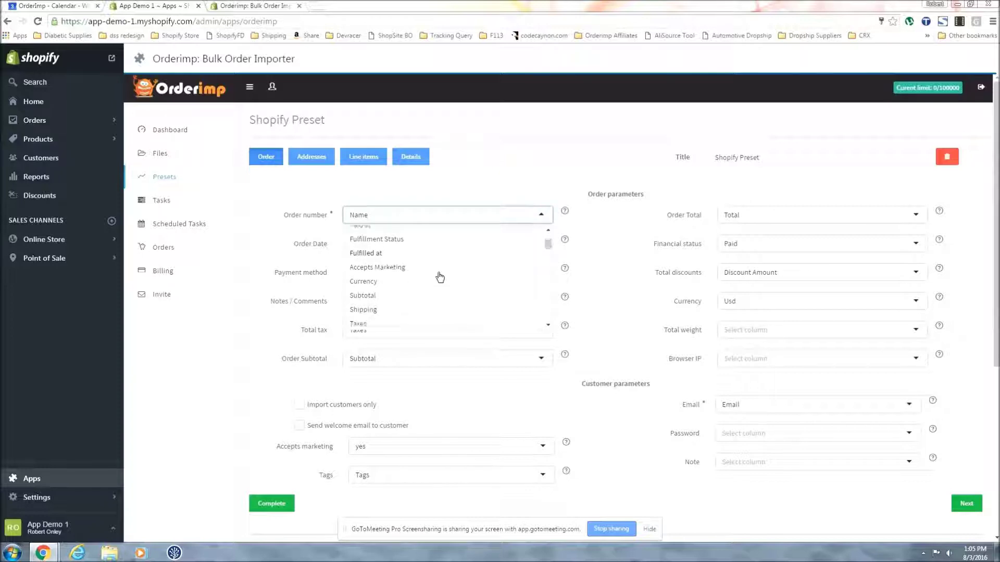
scroll(453, 297, up, 10)
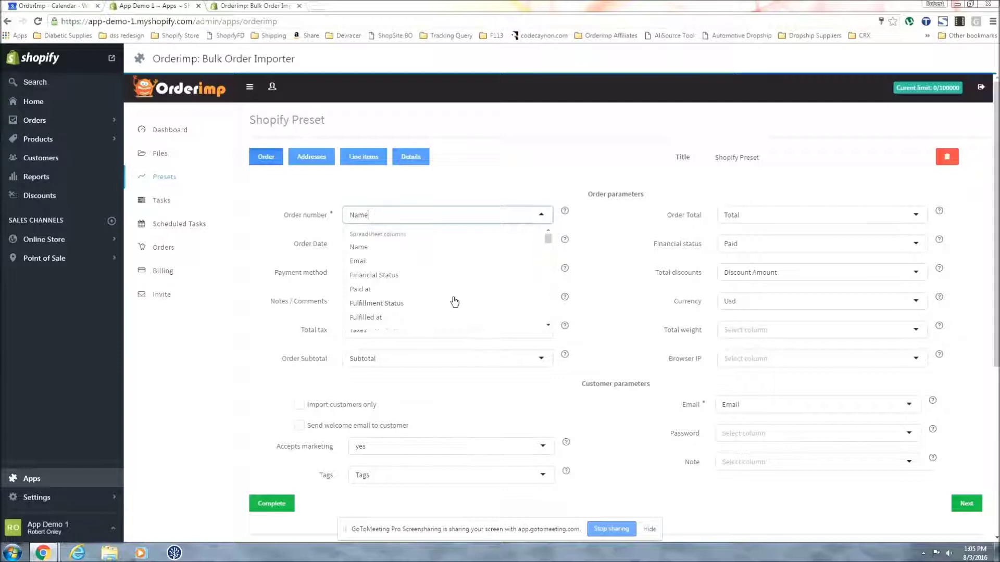
click(415, 252)
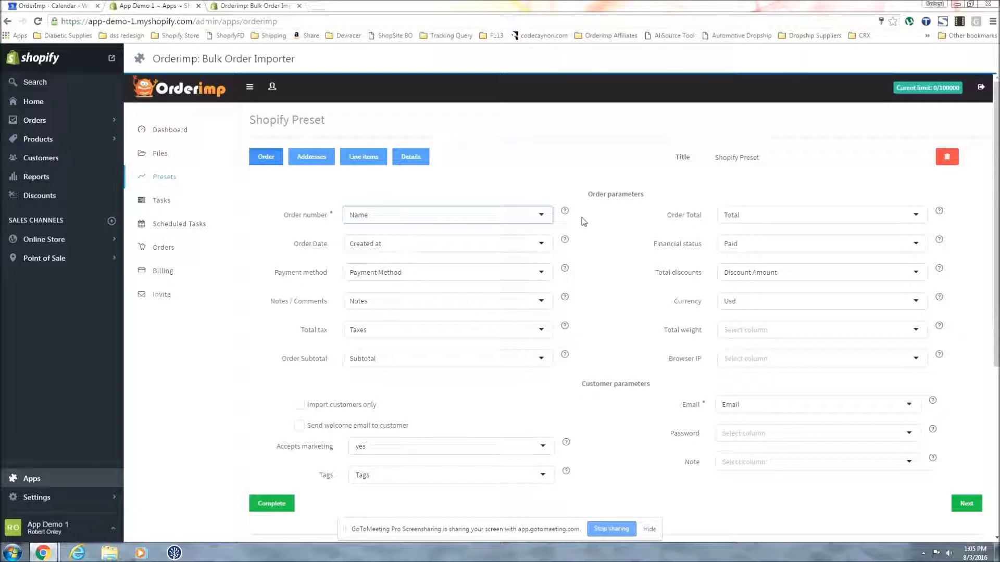
Read the help descriptions for Order number and Order Date, and review the remaining order and customer field mappings
click(564, 212)
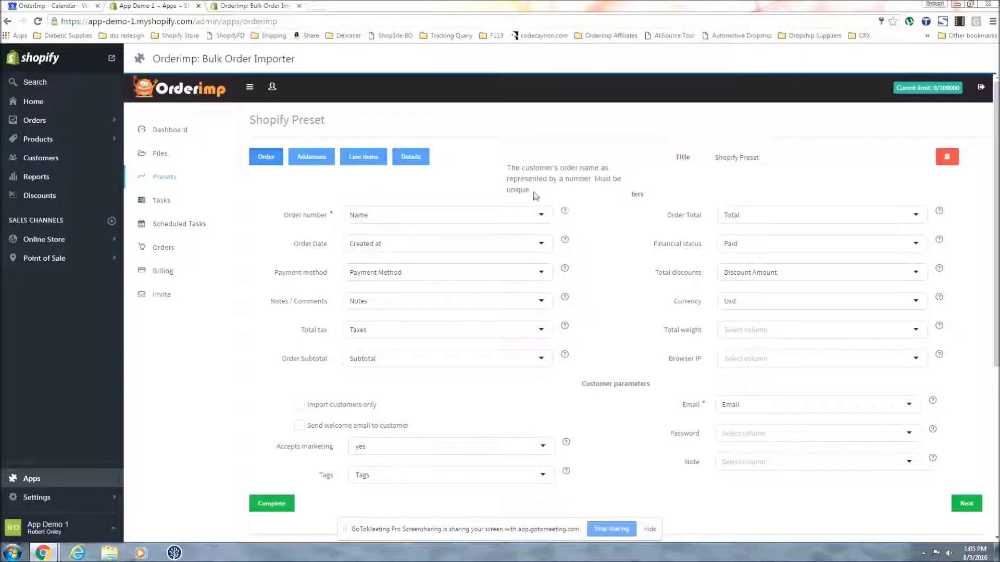
triple_click(529, 185)
click(576, 211)
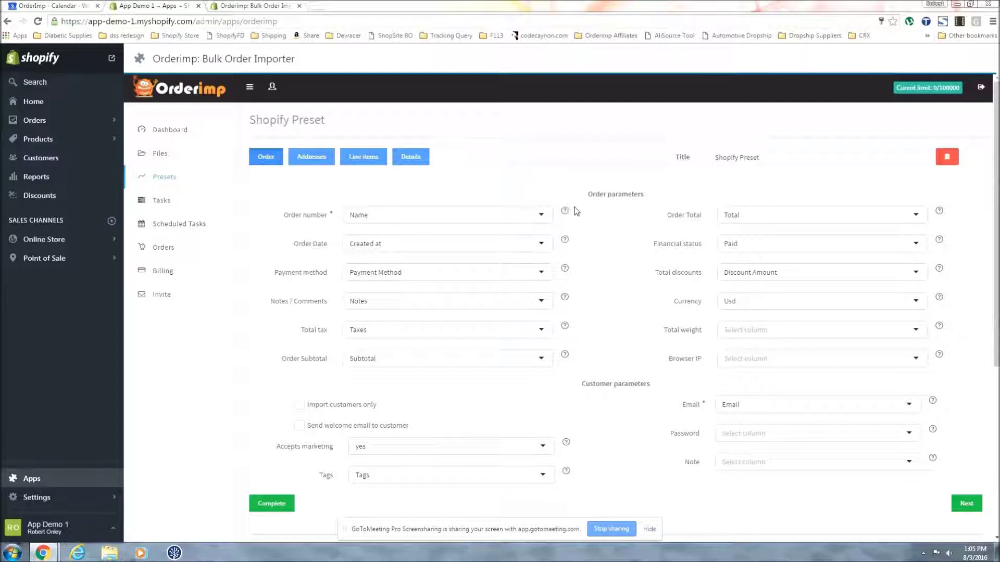
click(565, 240)
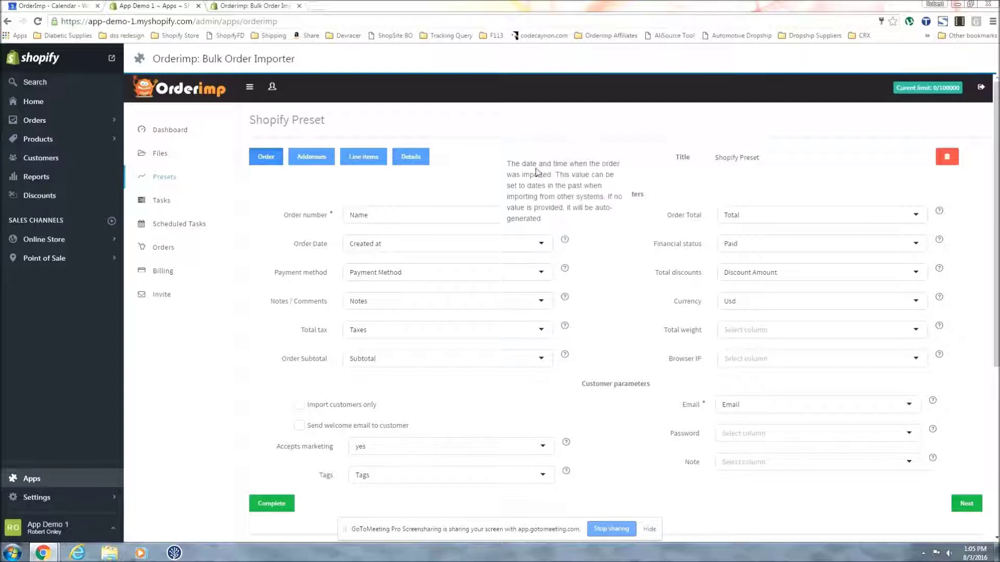
click(608, 311)
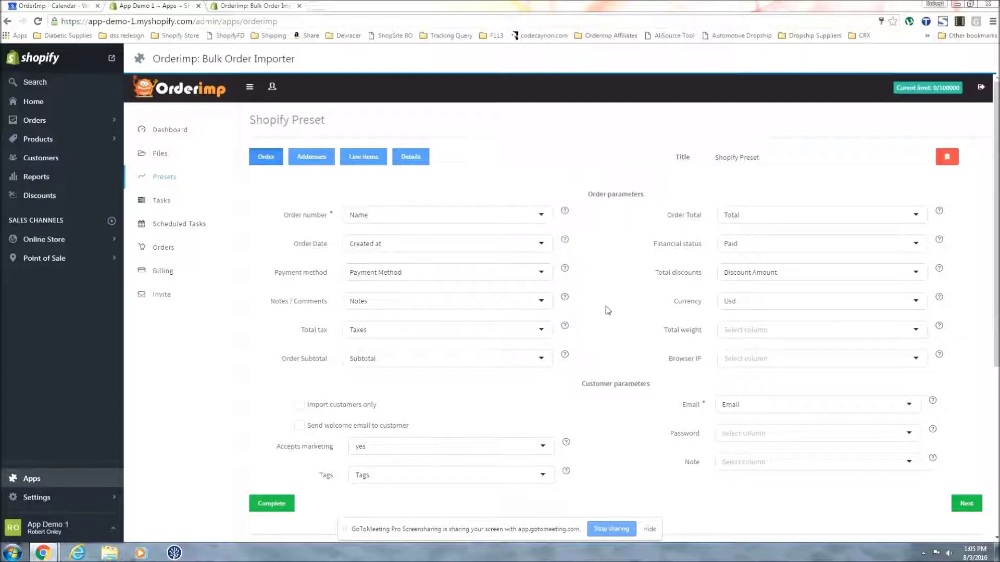
scroll(598, 312, down, 2)
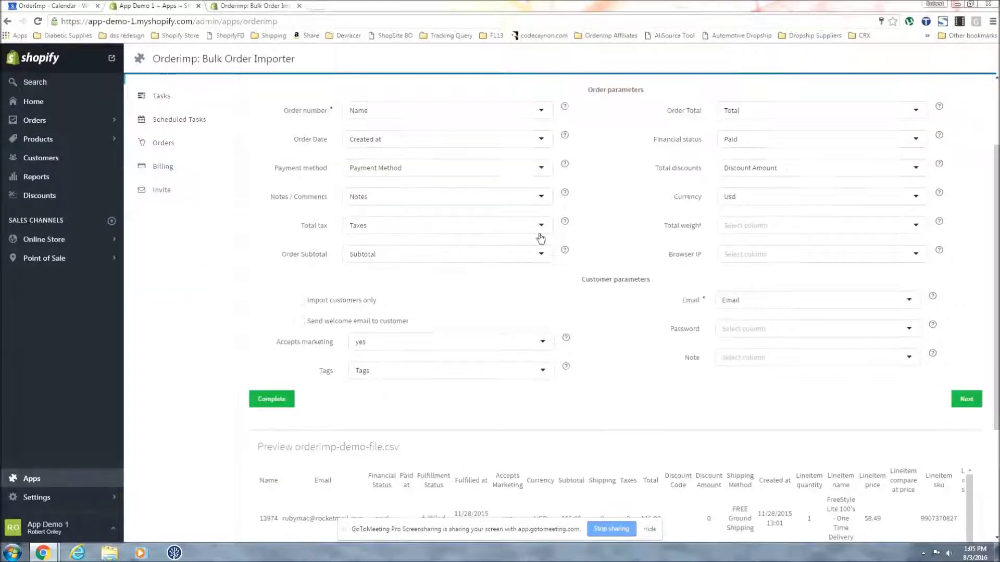
scroll(727, 209, up, 1)
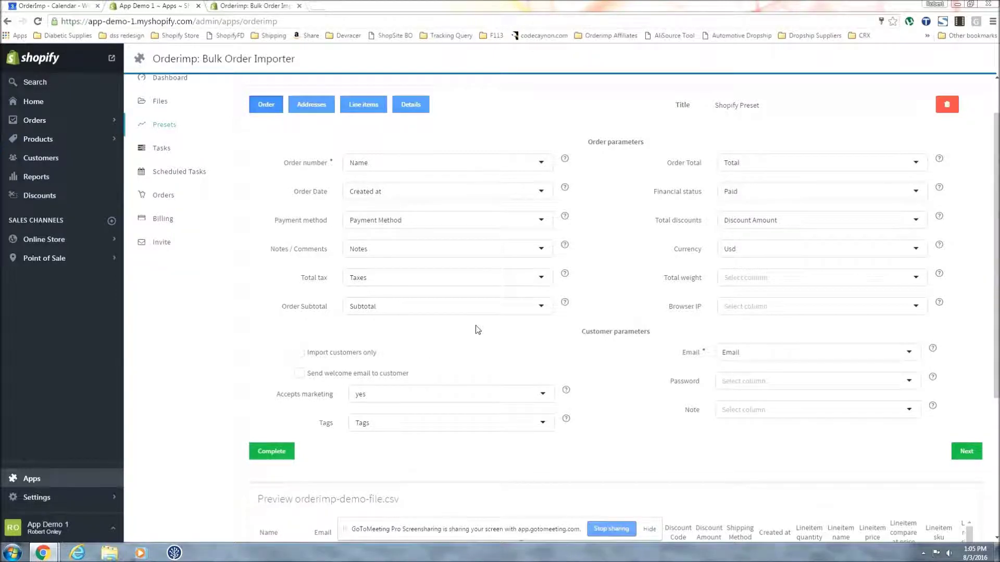
Try the Import customers only and Send welcome email to customer options, and clear both again
scroll(478, 329, down, 1)
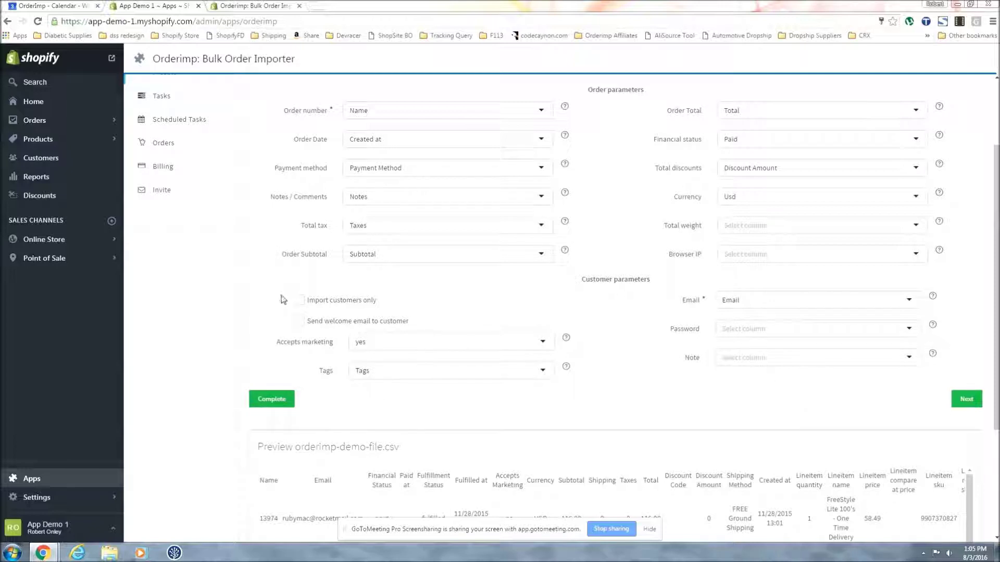
click(300, 302)
click(301, 323)
click(300, 321)
click(300, 301)
Continue to Addresses, enable the fallback for missing required fields on both the billing and shipping address, and save the address mapping
click(964, 399)
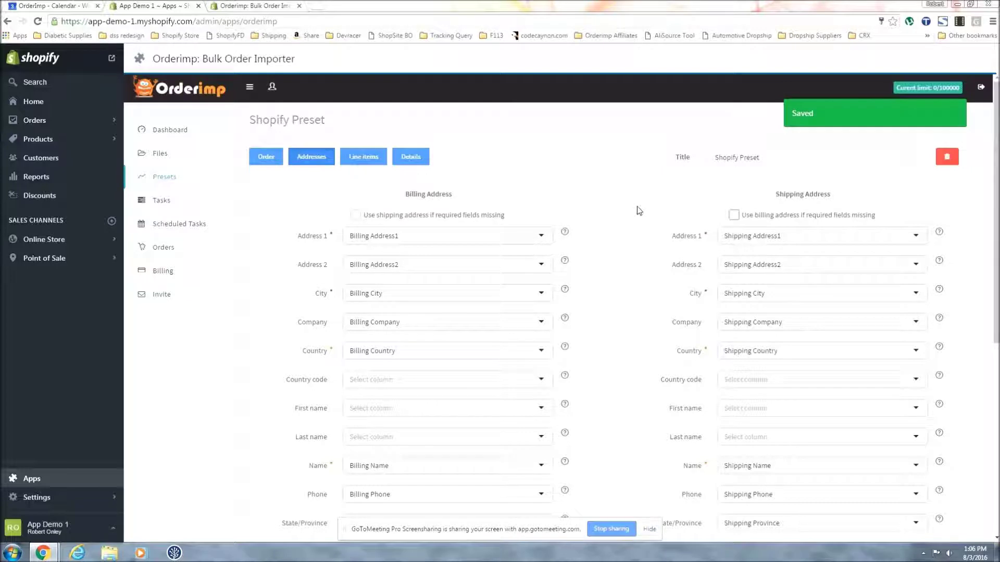
scroll(425, 220, down, 1)
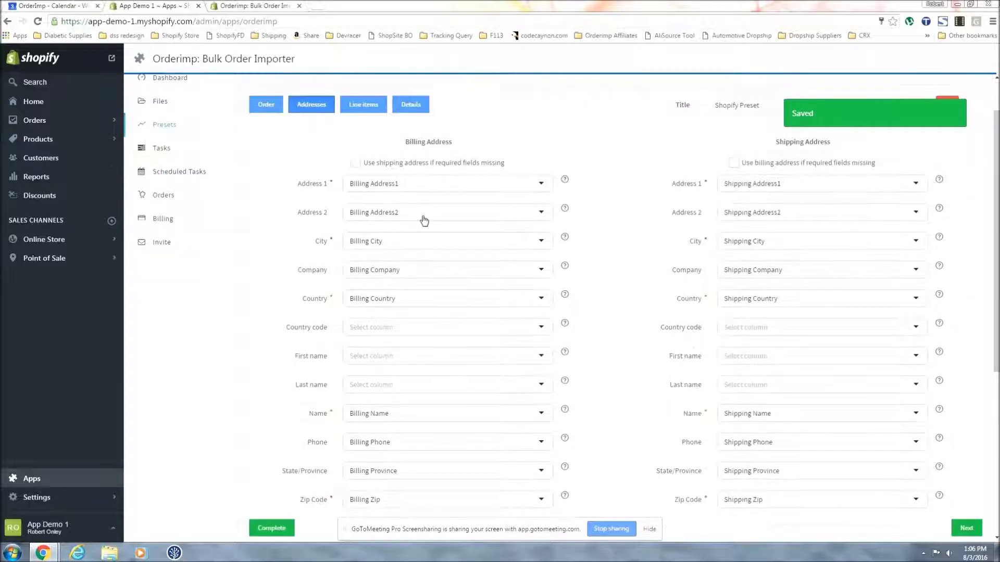
scroll(425, 220, down, 1)
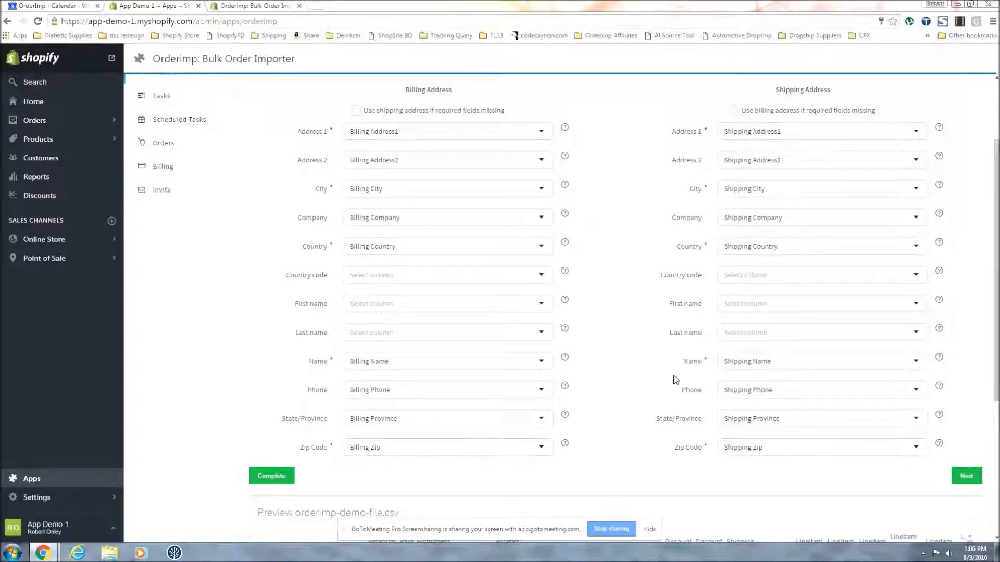
scroll(675, 379, up, 2)
click(734, 215)
scroll(629, 322, down, 1)
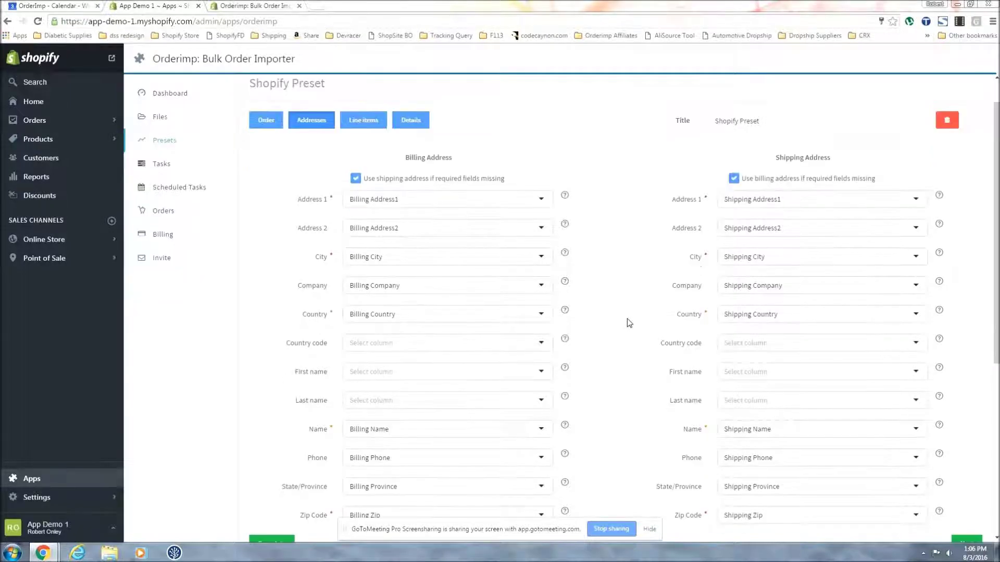
scroll(629, 322, down, 1)
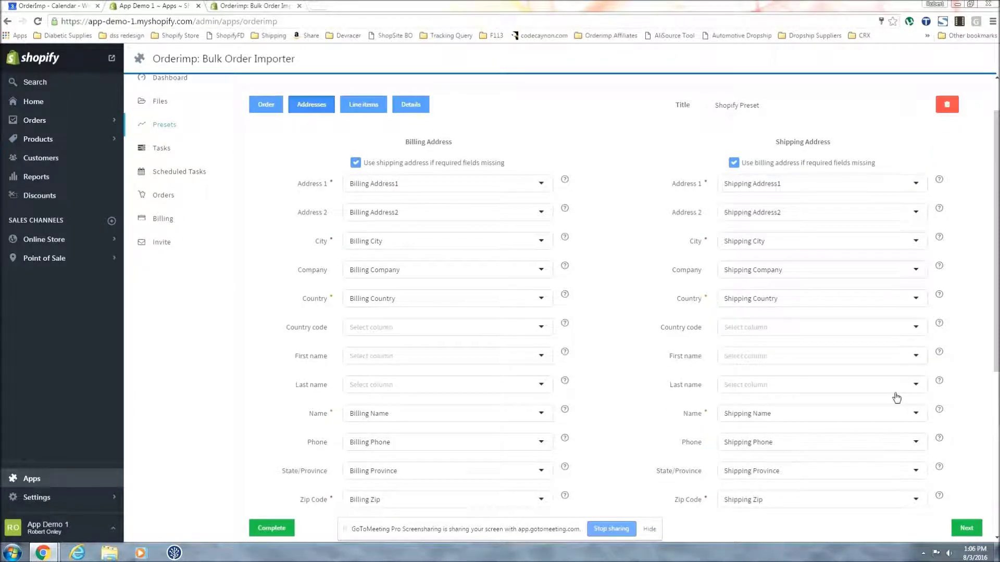
scroll(898, 395, down, 1)
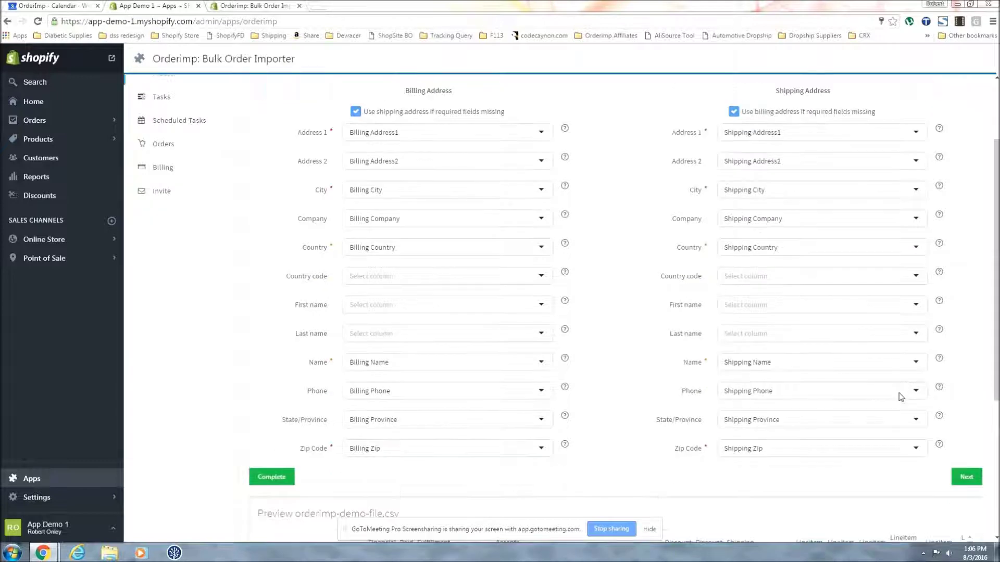
click(978, 478)
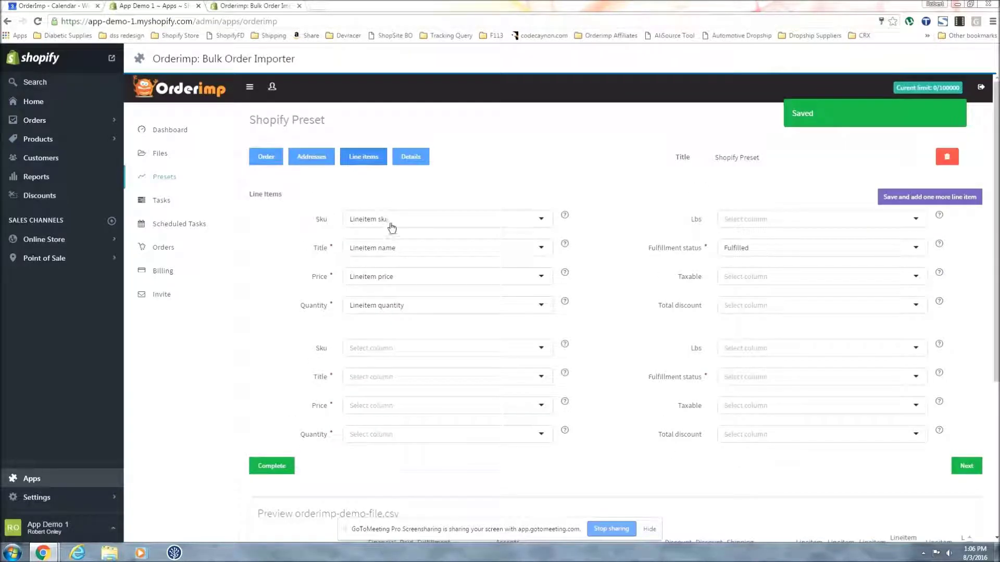
Check the line item column mappings and continue to the shipping and discount details
scroll(392, 227, down, 1)
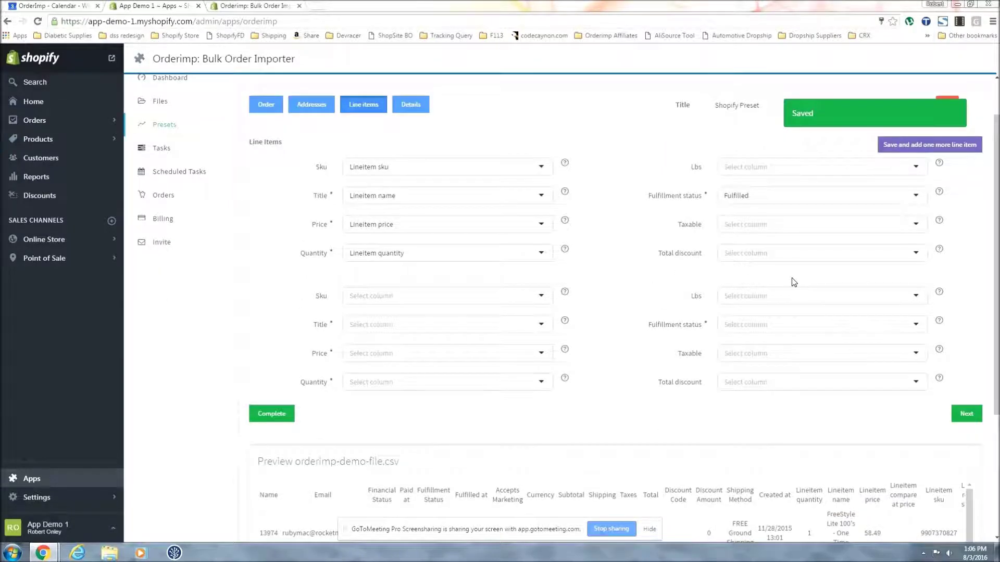
scroll(791, 283, up, 1)
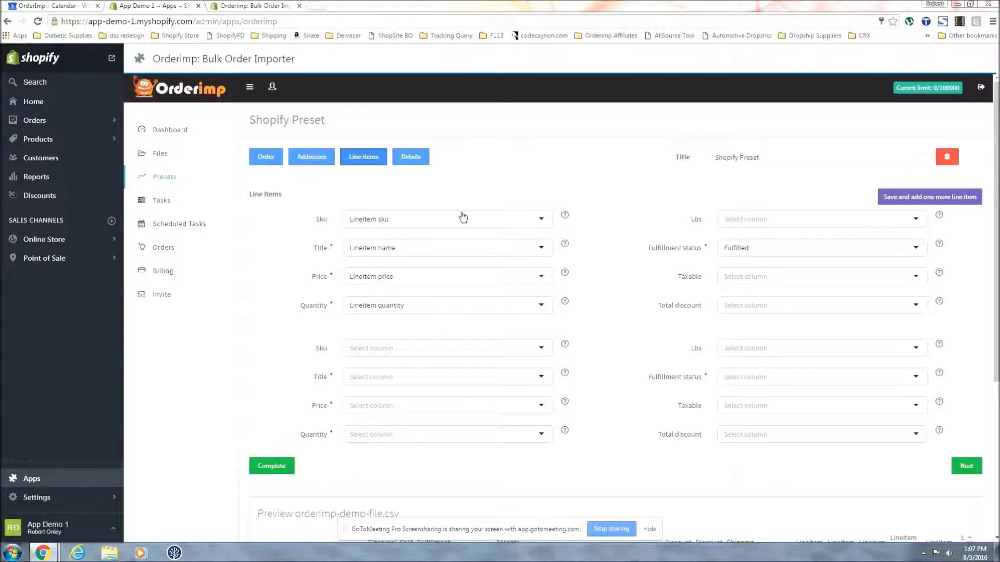
click(954, 466)
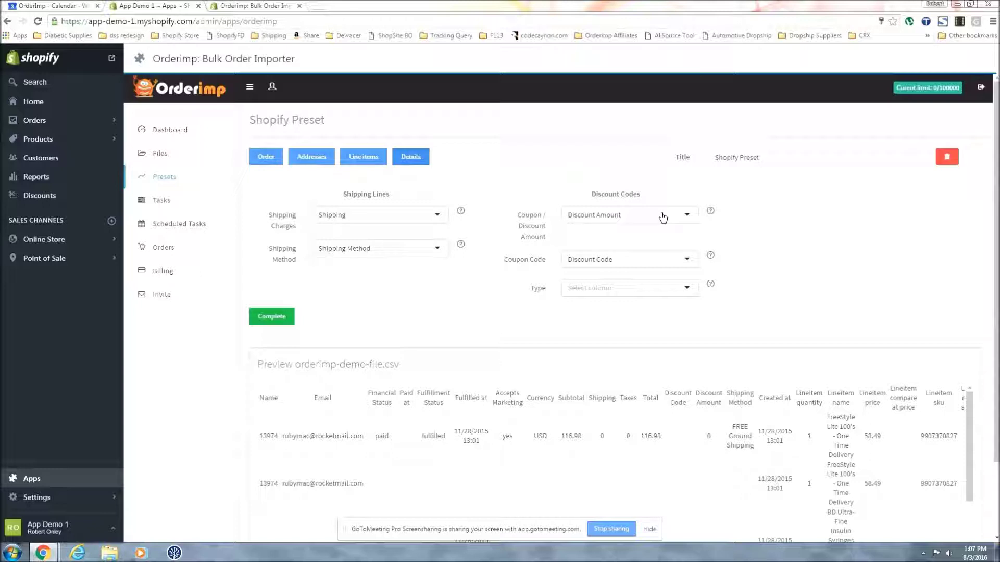
Check the discount Type options and the file preview columns, leave Type unmapped, and complete the Shopify Preset
click(627, 296)
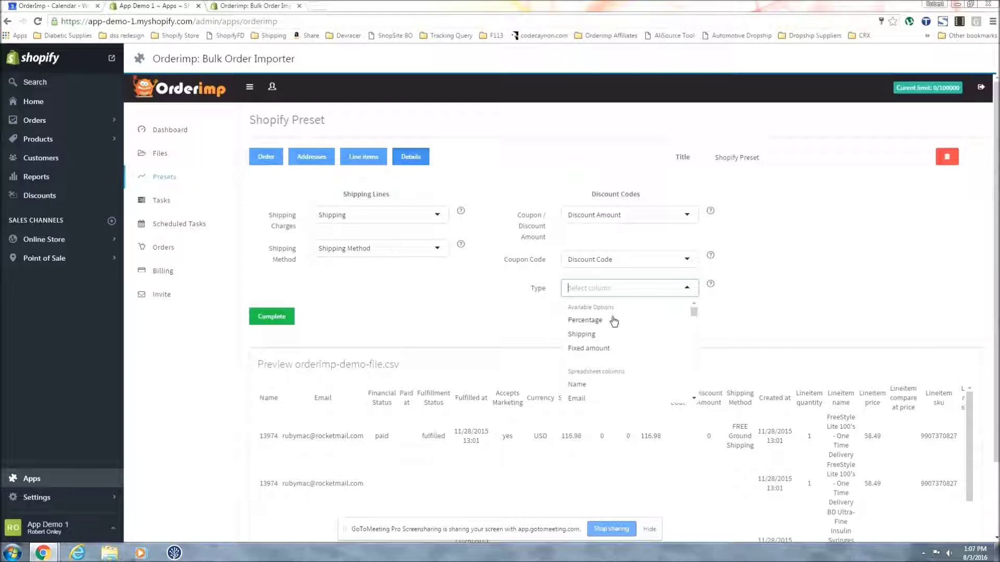
click(517, 305)
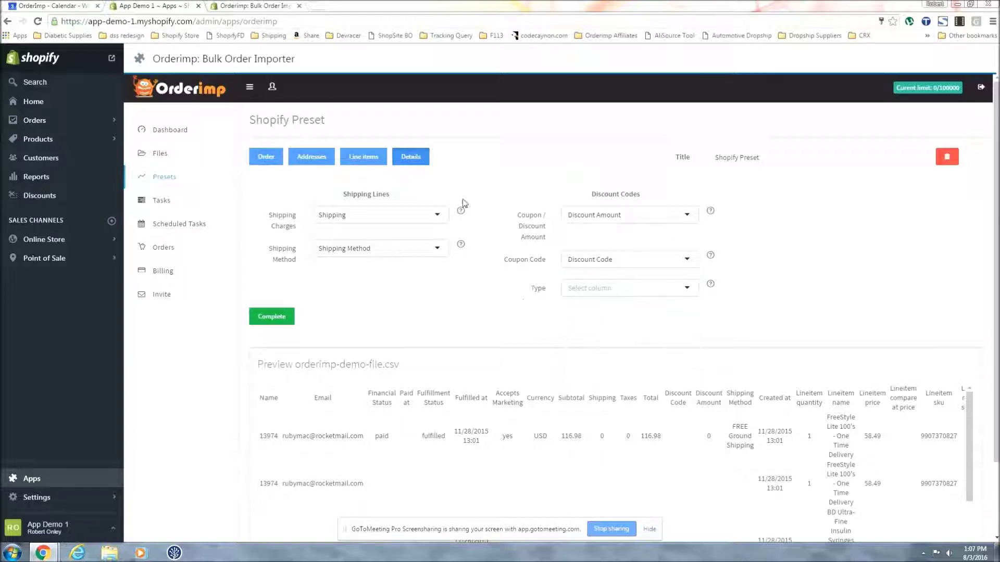
scroll(464, 261, down, 3)
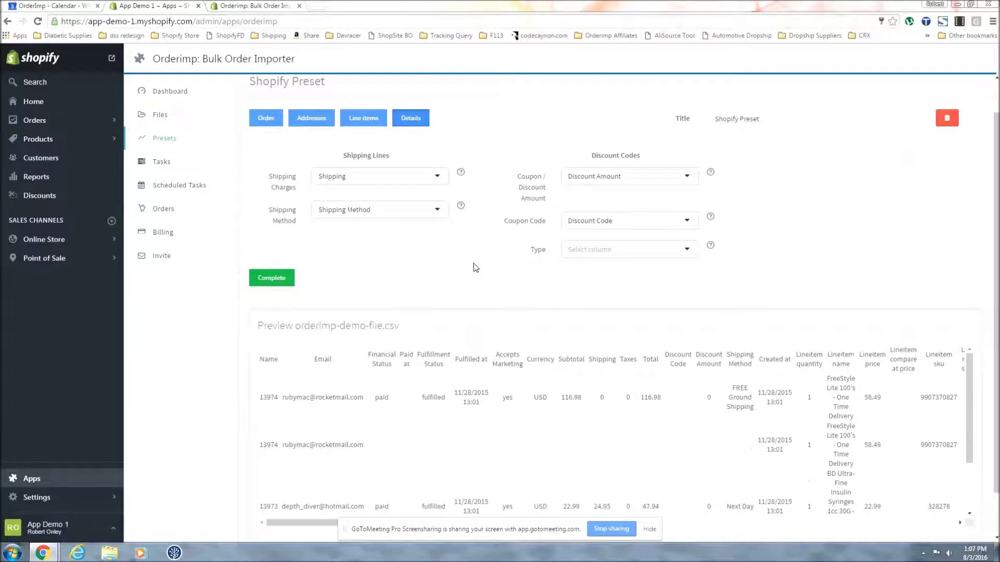
scroll(561, 391, down, 2)
scroll(551, 395, up, 2)
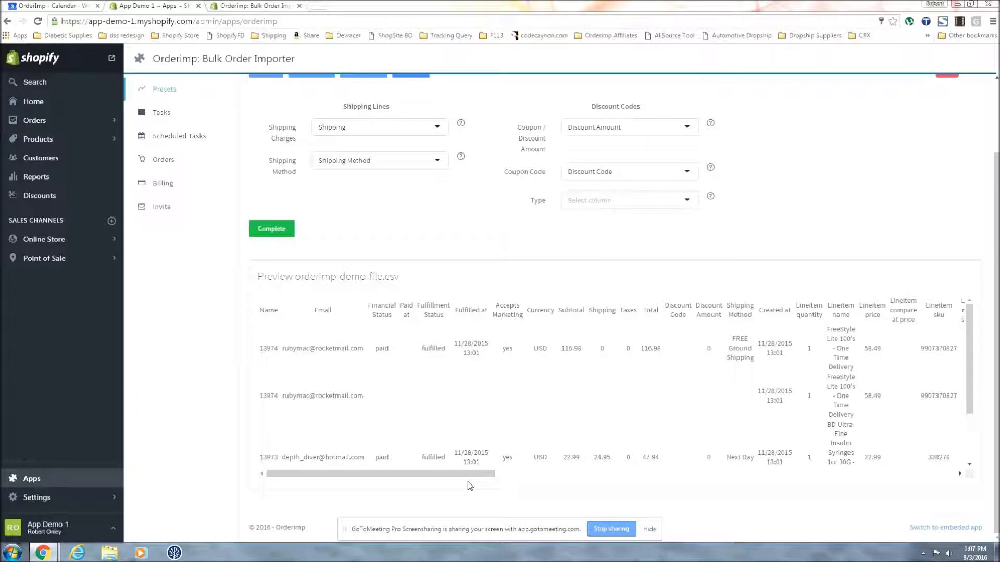
drag(470, 478, 693, 474)
scroll(760, 351, down, 2)
click(272, 229)
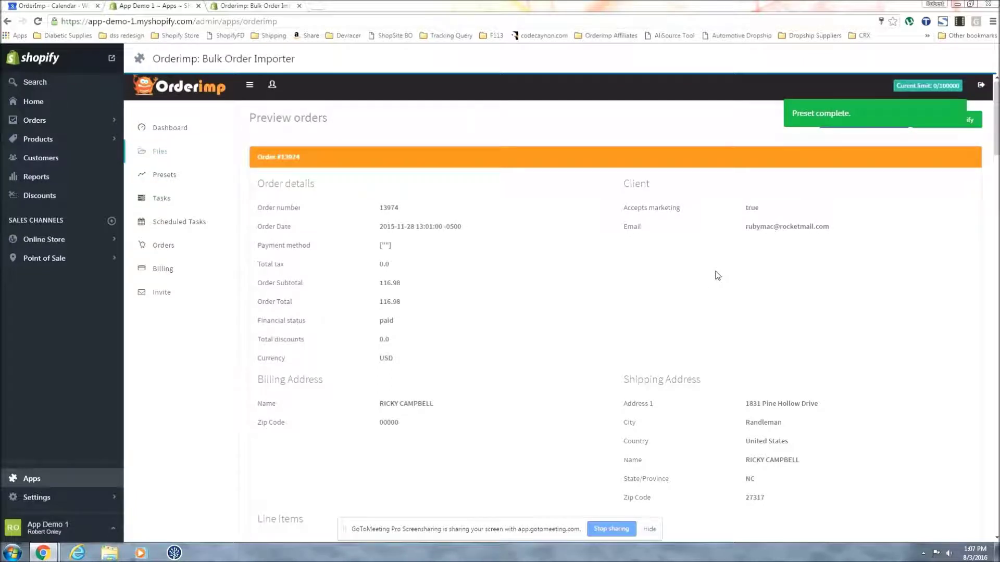
Review the previewed orders, comparing their order details, billing and shipping addresses, line items and shipping lines
scroll(714, 275, down, 2)
scroll(595, 291, up, 1)
scroll(595, 291, down, 1)
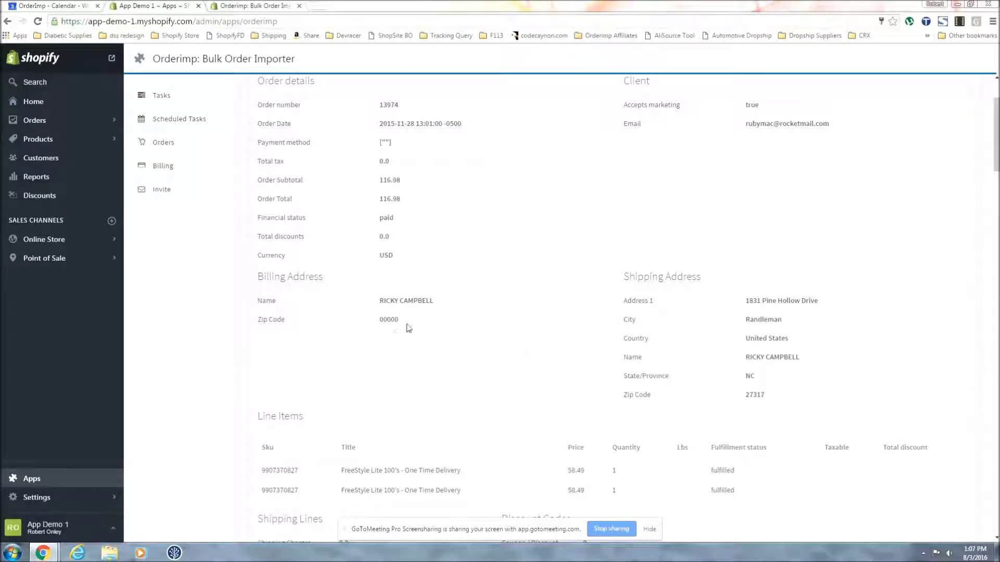
drag(745, 319, 769, 321)
scroll(658, 385, down, 15)
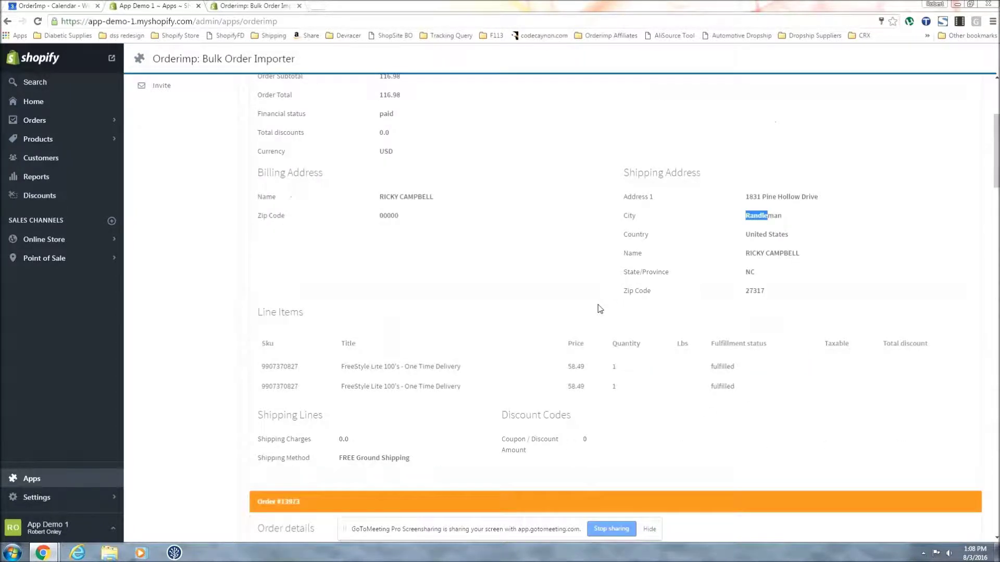
scroll(527, 246, up, 1)
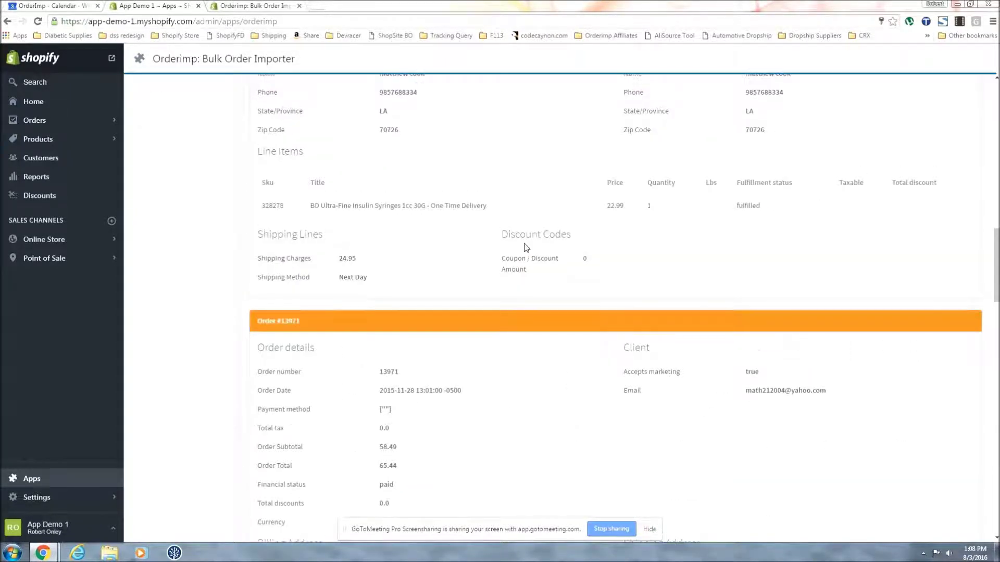
scroll(526, 246, up, 4)
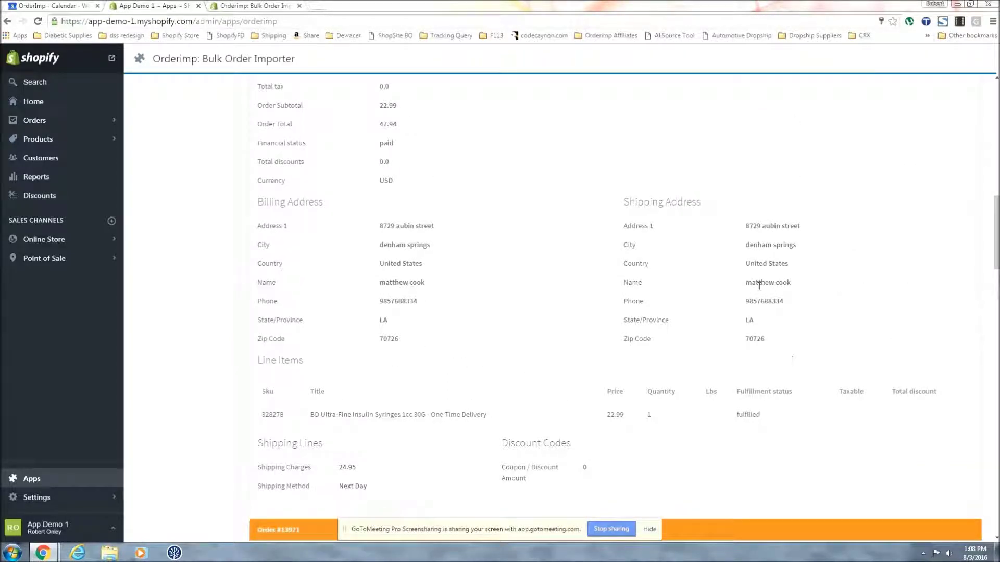
scroll(759, 286, up, 2)
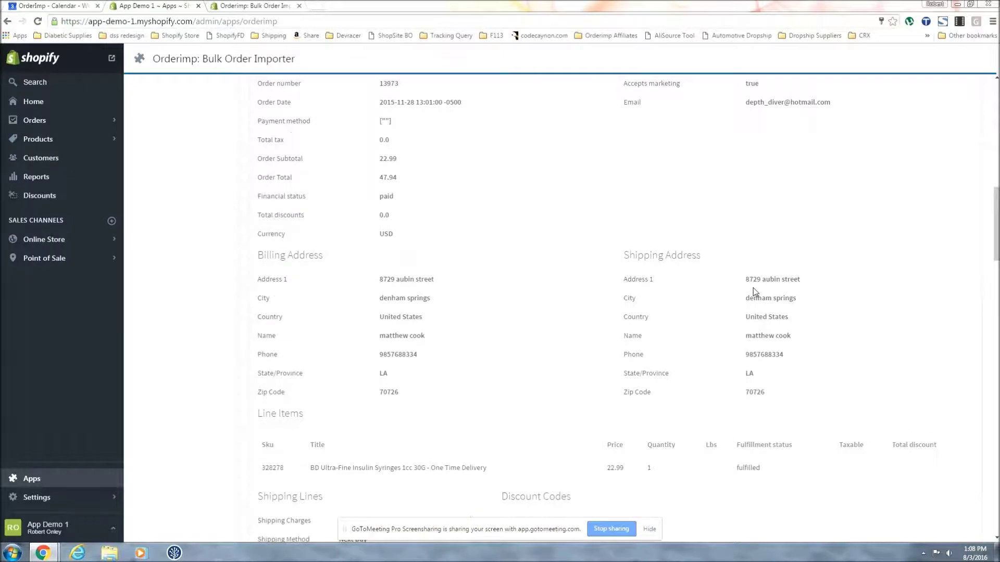
scroll(746, 293, up, 1)
scroll(828, 287, down, 10)
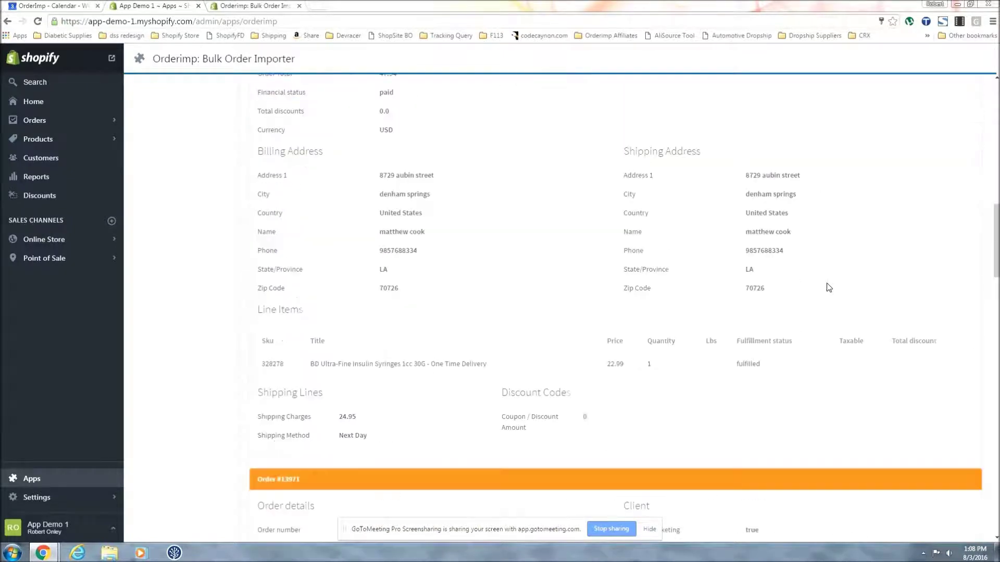
scroll(812, 299, down, 4)
scroll(748, 259, up, 15)
scroll(831, 406, down, 15)
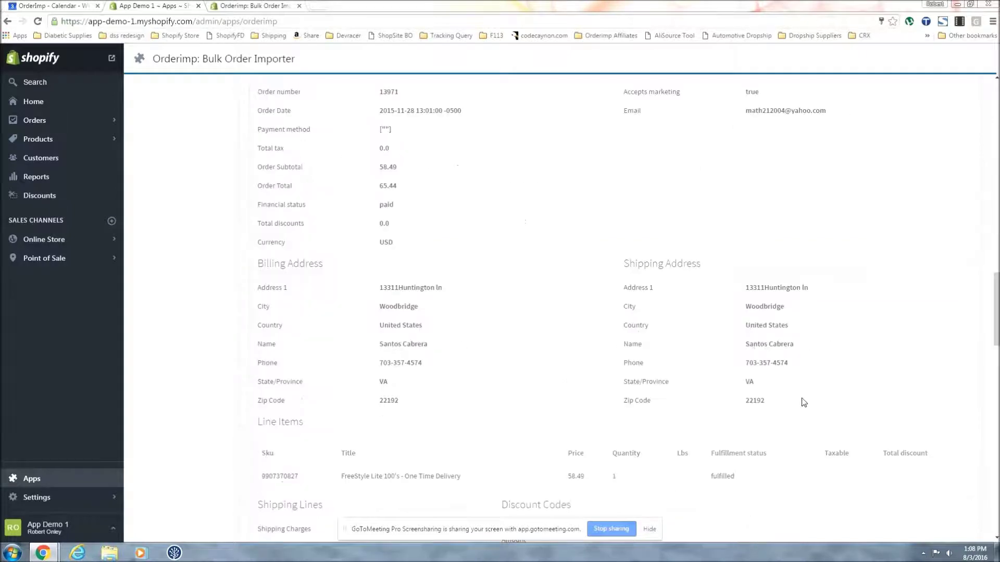
Send the previewed orders to Shopify and confirm the immediate start of the import
click(385, 494)
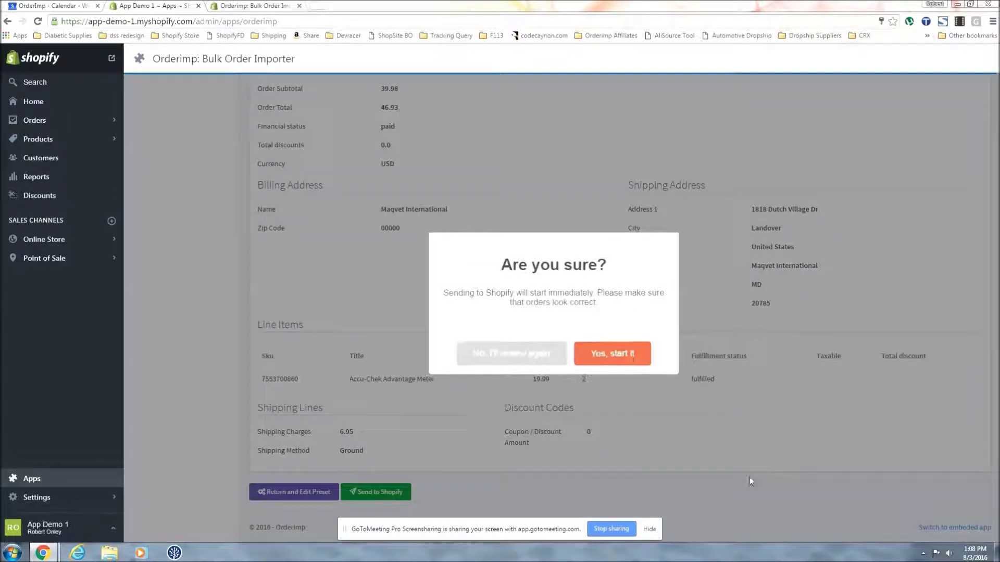
click(630, 354)
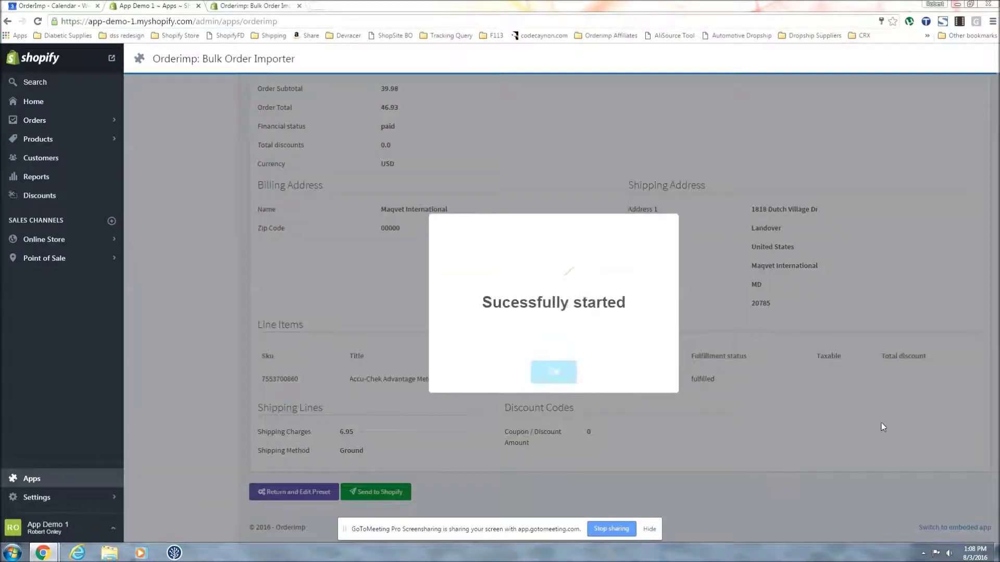
click(571, 379)
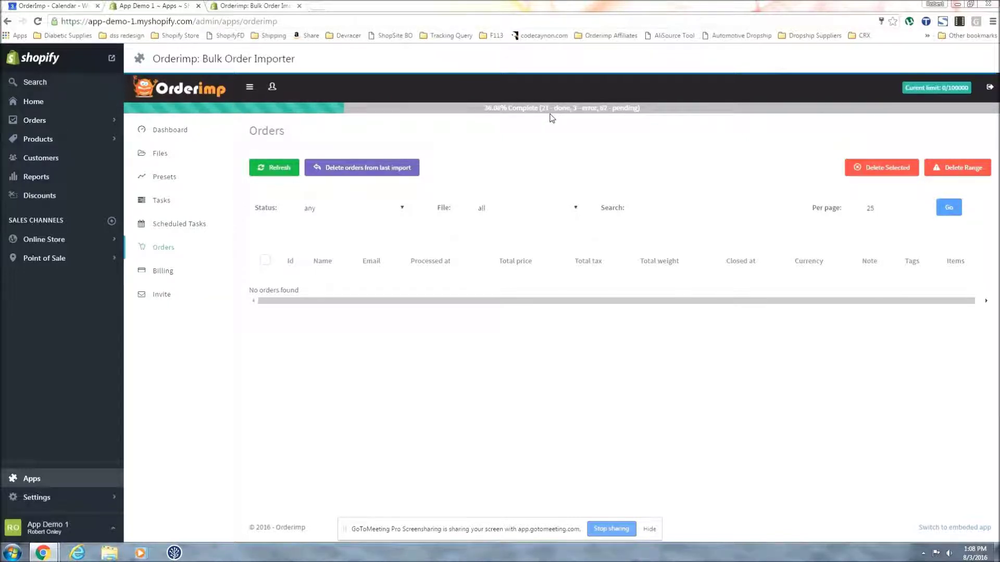
Check the import's done, error and pending progress, and acknowledge the task completion
double_click(561, 109)
drag(562, 108, 544, 110)
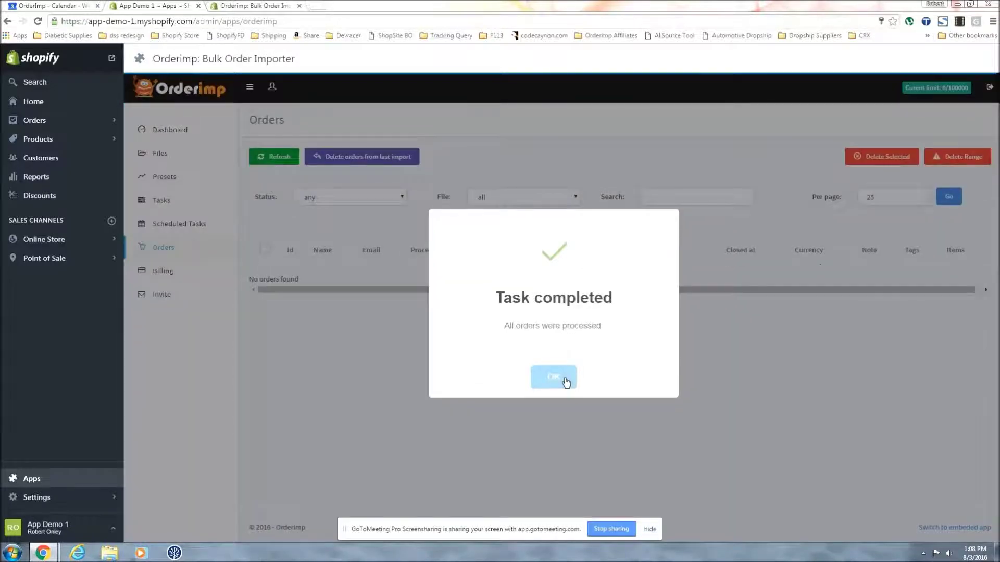
click(564, 381)
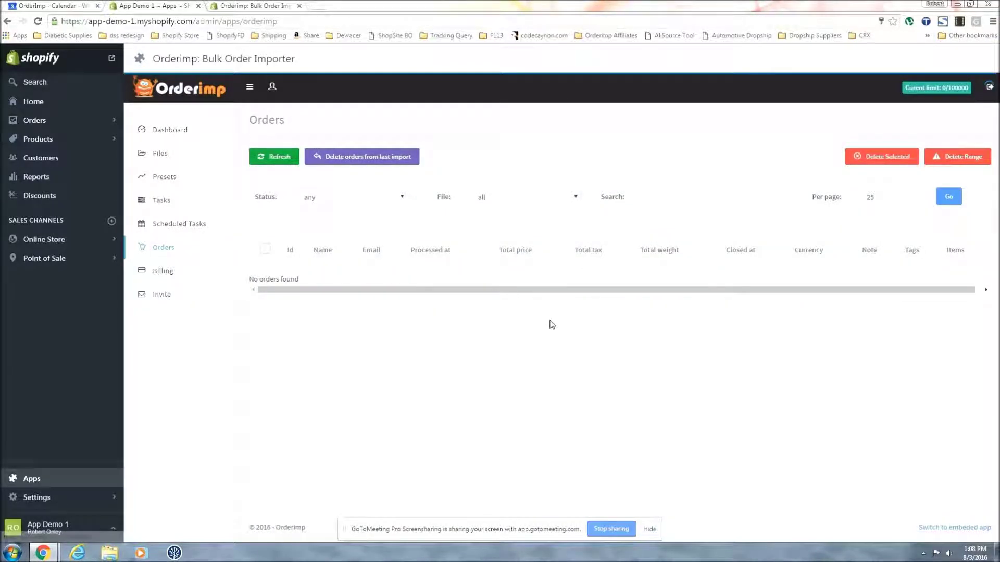
Browse the imported orders with their statuses and open the first order marked done in the Shopify admin
scroll(428, 276, down, 10)
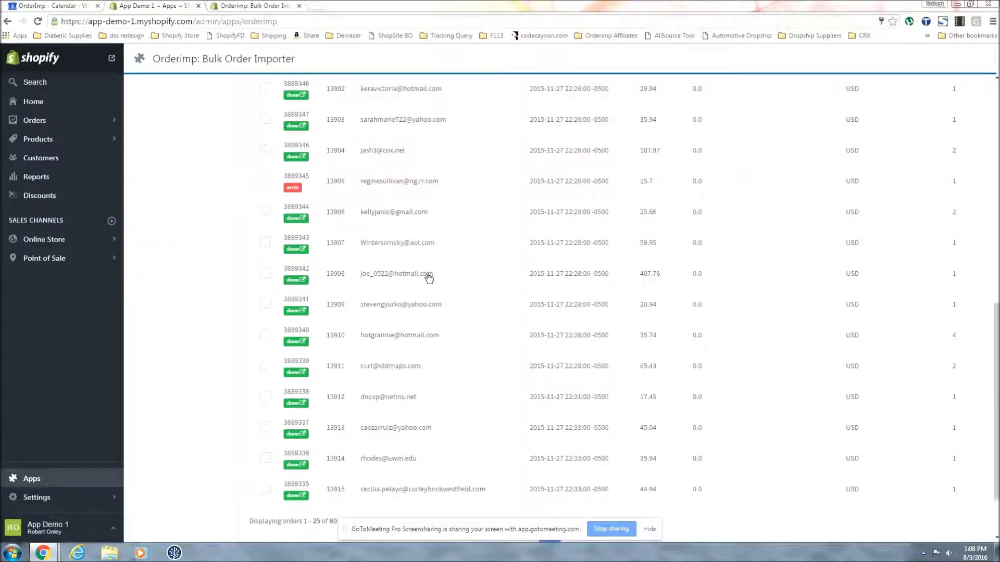
scroll(393, 195, up, 10)
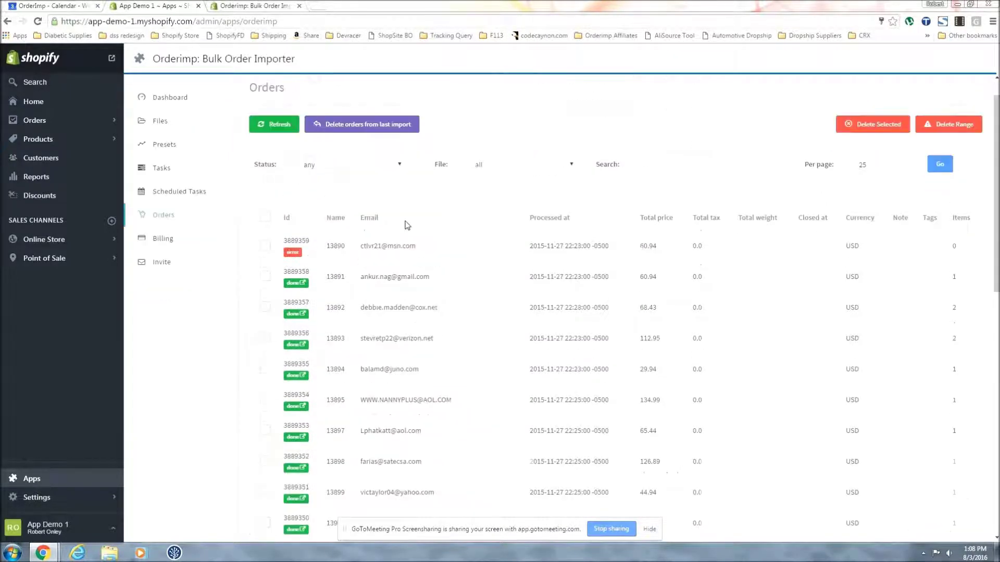
scroll(384, 250, down, 5)
scroll(311, 186, up, 2)
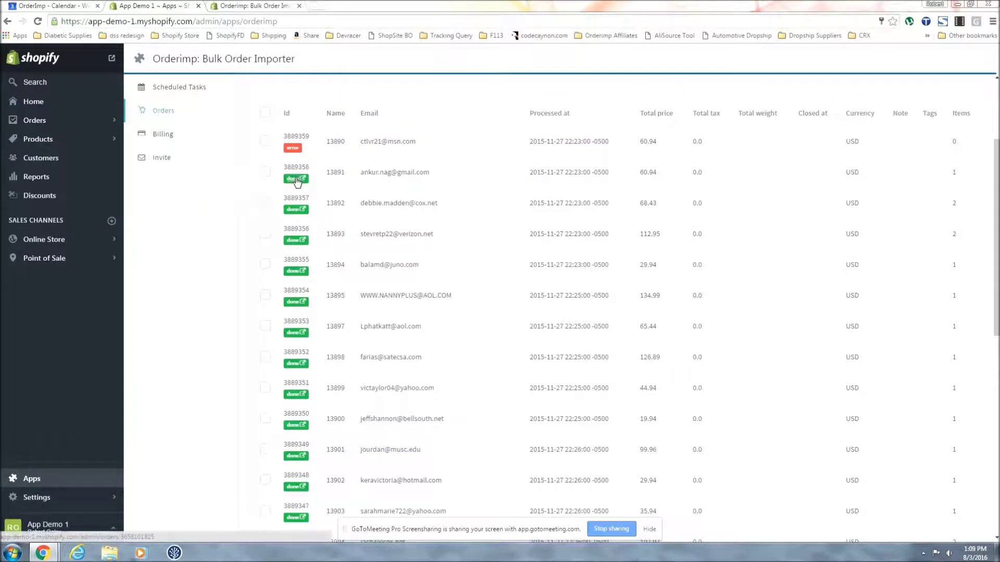
click(295, 171)
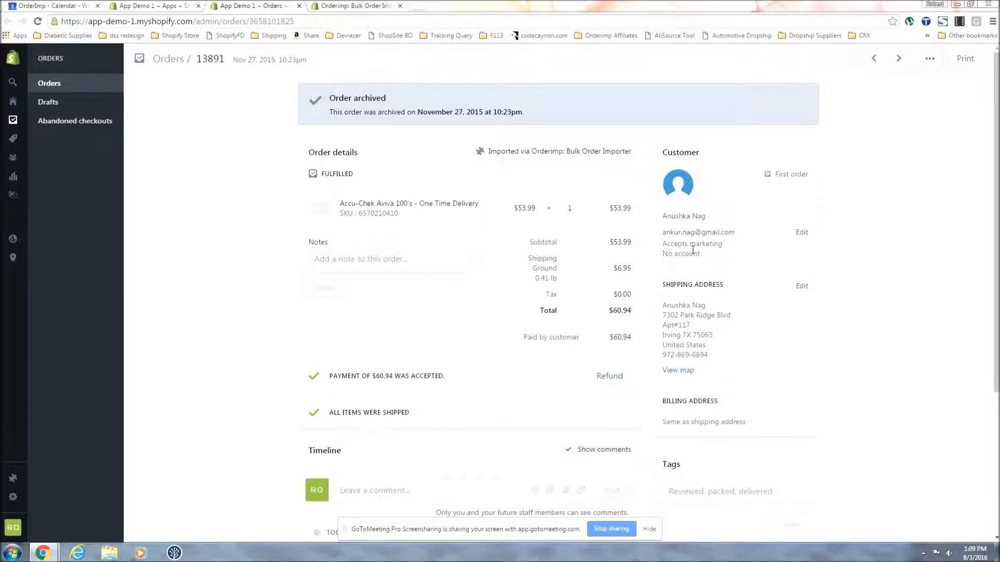
Examine the imported order's line item, payment, customer and address details, tags and timeline
scroll(770, 329, down, 2)
scroll(773, 351, down, 2)
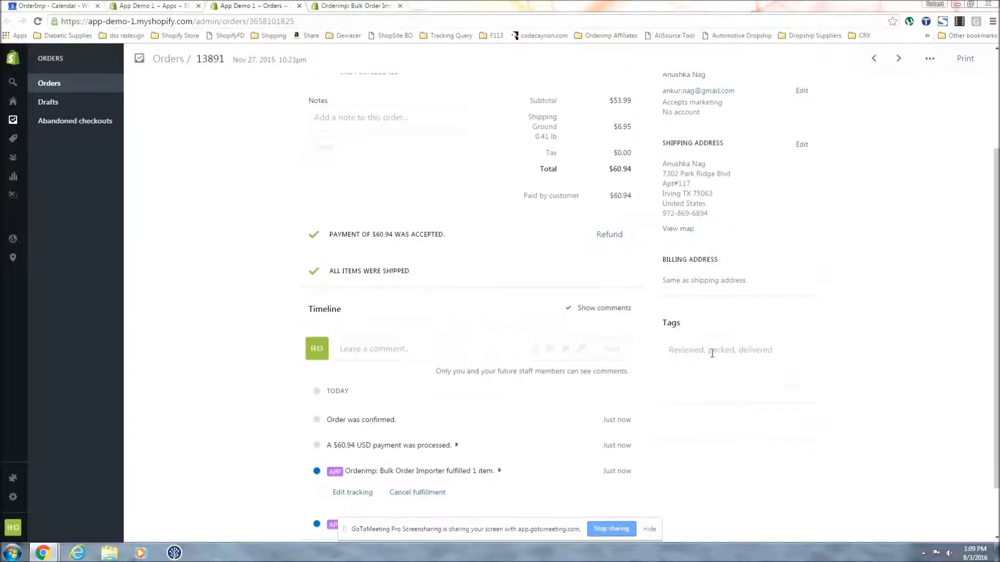
scroll(769, 224, up, 4)
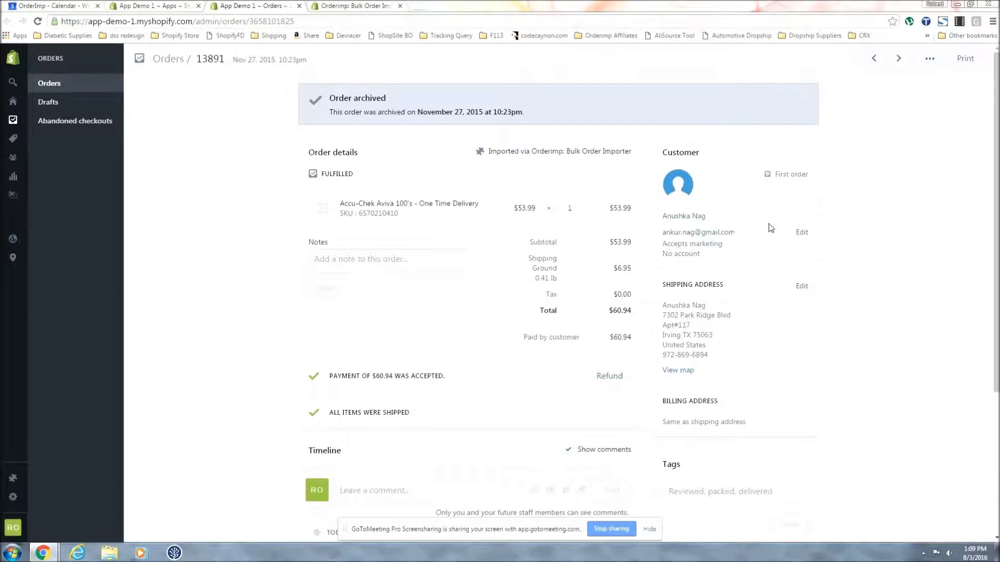
scroll(768, 224, down, 2)
scroll(664, 377, down, 2)
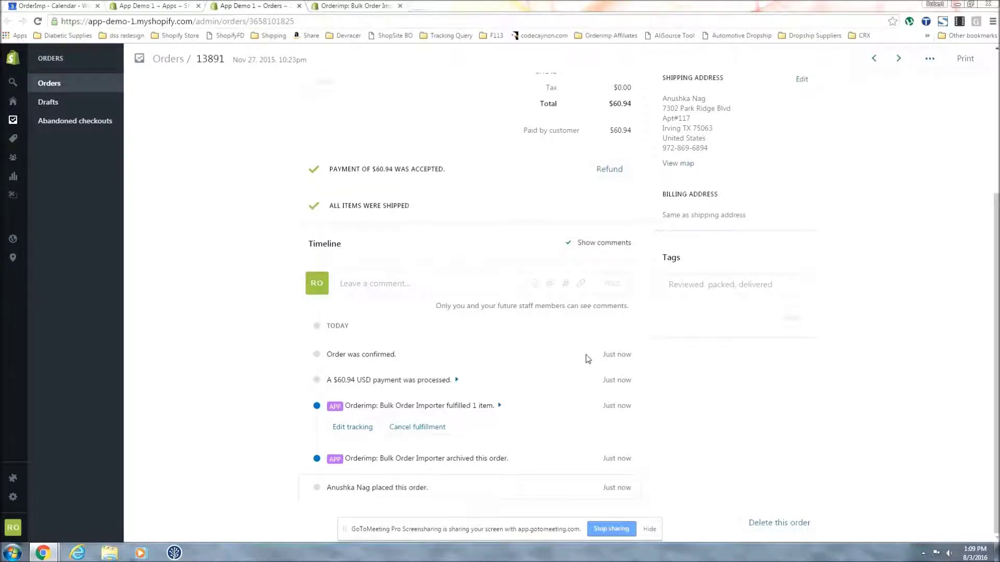
Review the imported order's timeline entries and the order date beside its number
drag(588, 359, 643, 358)
click(460, 361)
scroll(487, 316, up, 4)
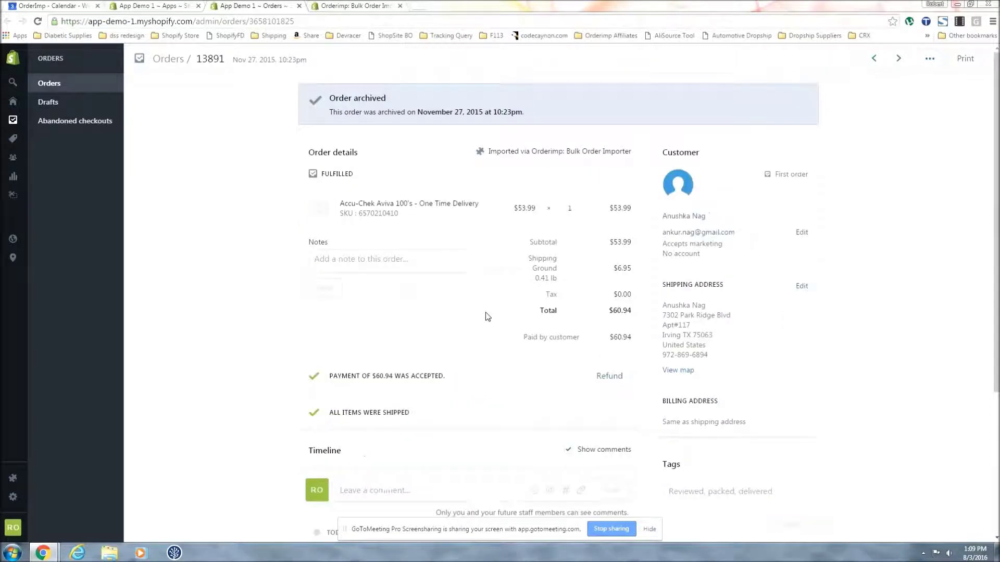
drag(233, 60, 321, 62)
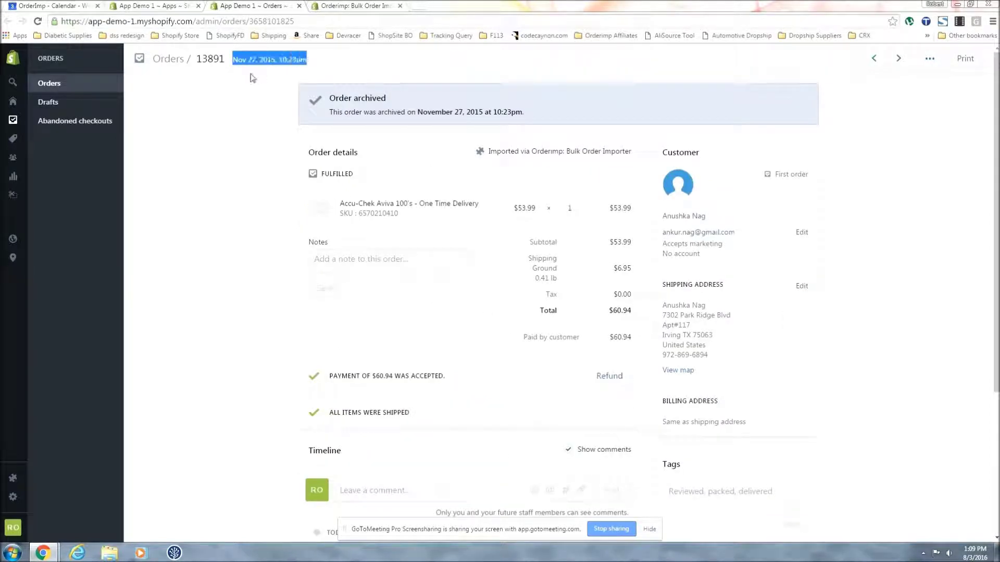
Return to the full Shopify orders list and review the imported orders' dates, customers, payment and fulfillment statuses
click(66, 92)
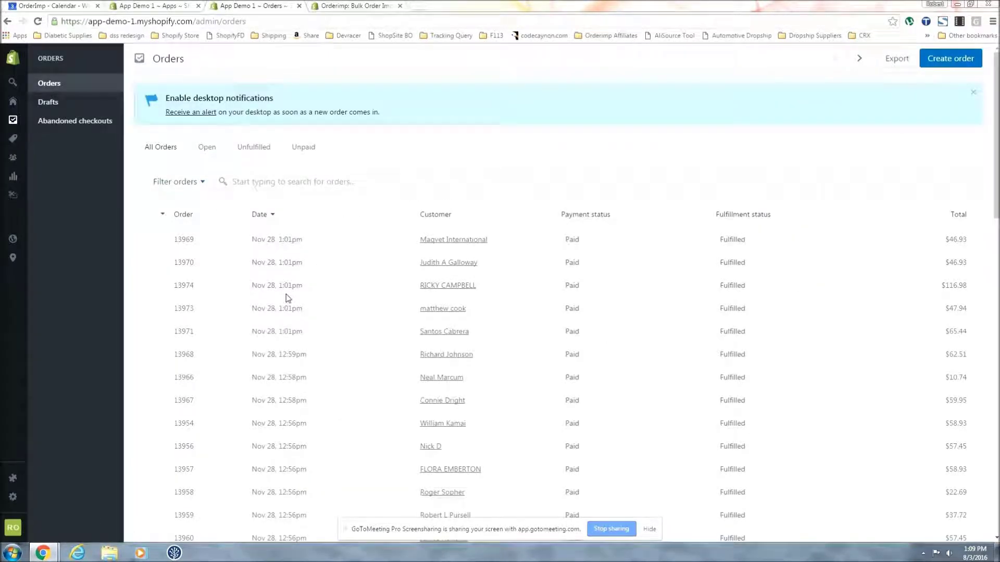
scroll(287, 297, down, 2)
scroll(302, 284, down, 1)
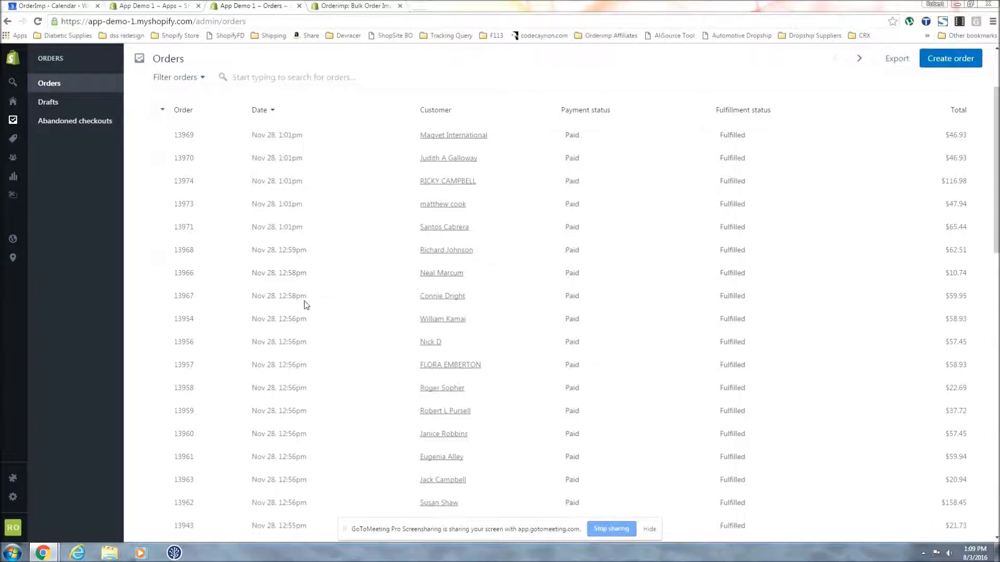
scroll(333, 290, down, 2)
scroll(437, 250, up, 4)
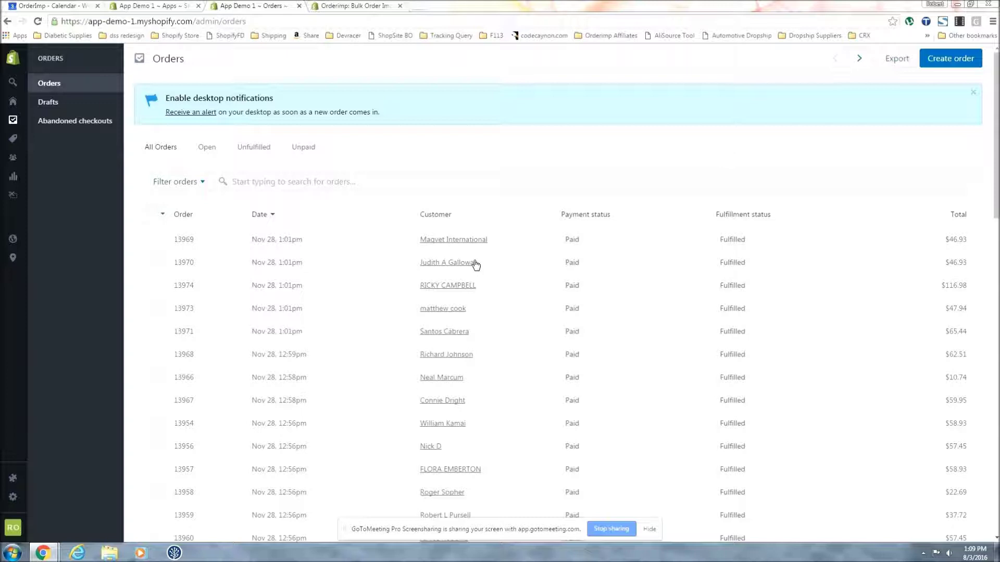
Open the Shopify customer list and review the imported customers' locations, order counts, last orders and total spent
click(18, 160)
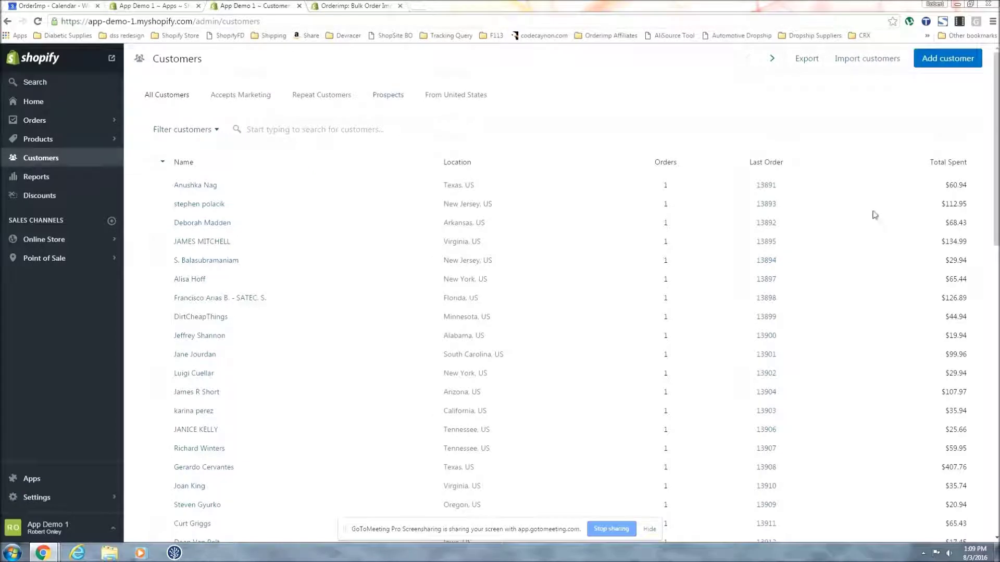
scroll(509, 272, down, 4)
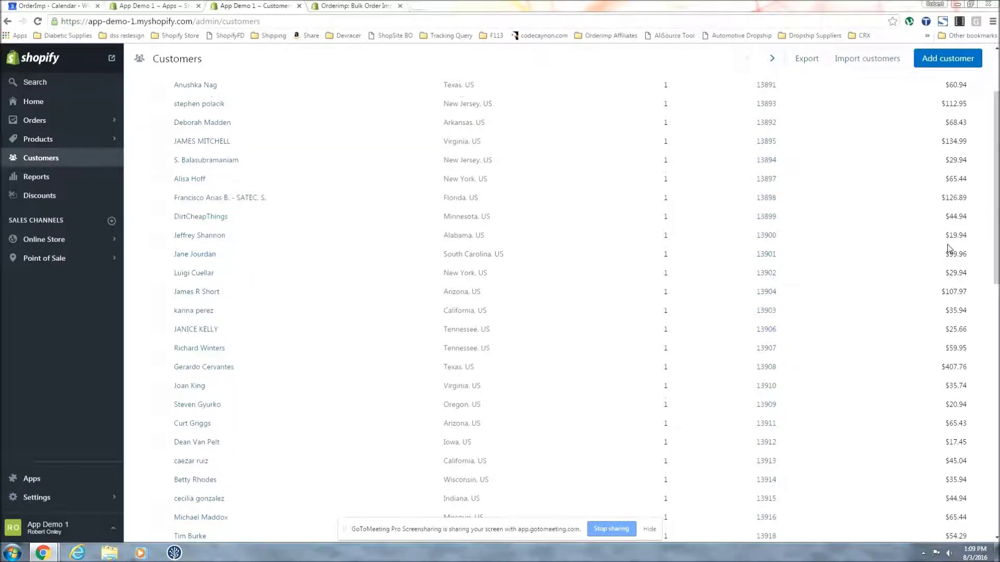
scroll(948, 248, up, 4)
scroll(416, 258, down, 1)
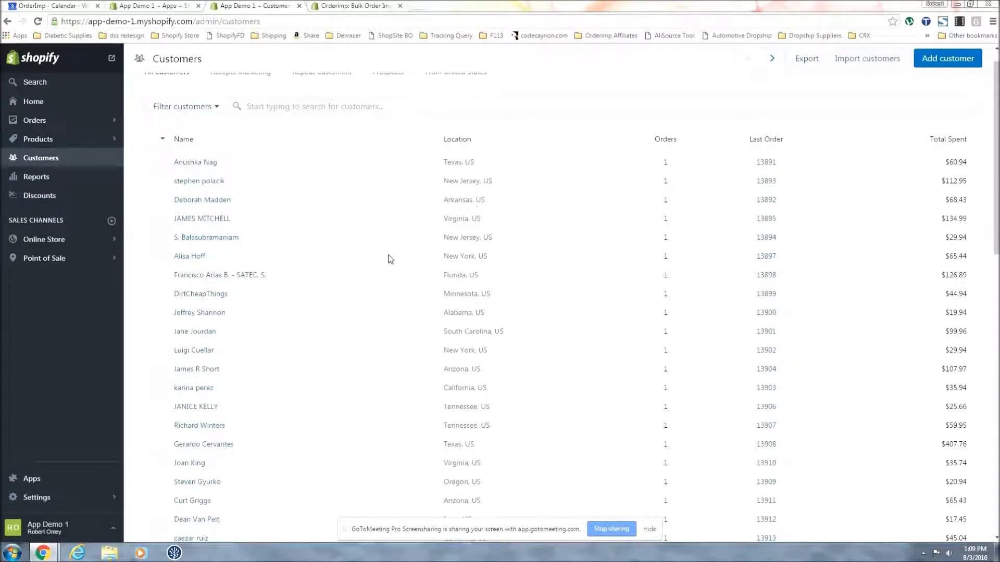
Open one imported customer's profile, go to their recent order and check the SKU of its line item
click(190, 226)
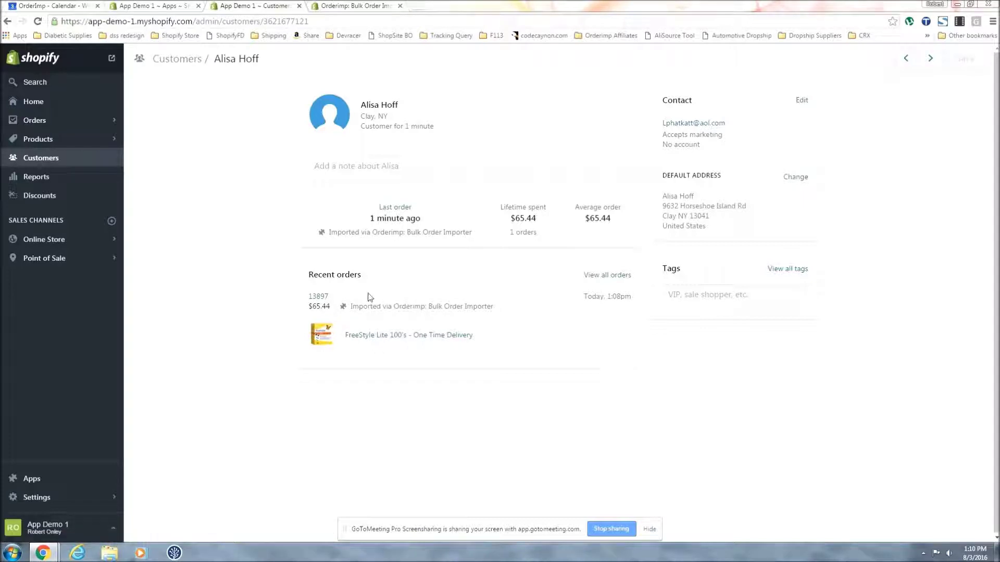
click(323, 297)
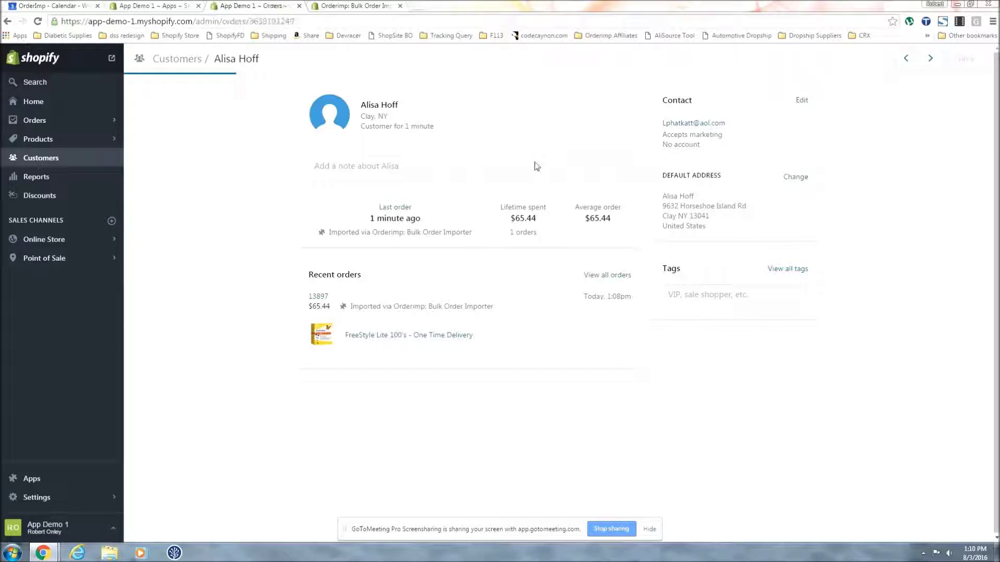
drag(404, 214, 362, 214)
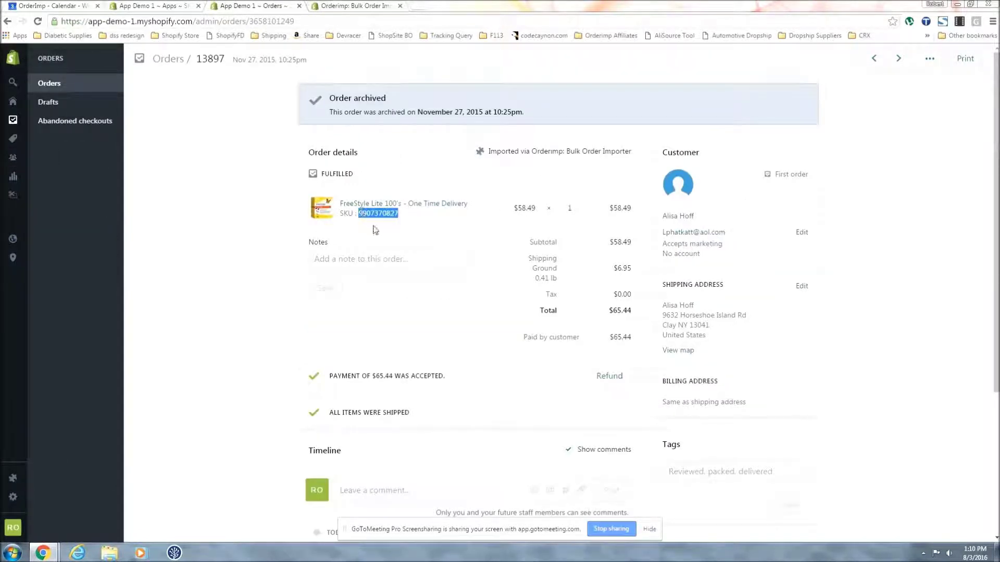
mouse_move(49, 151)
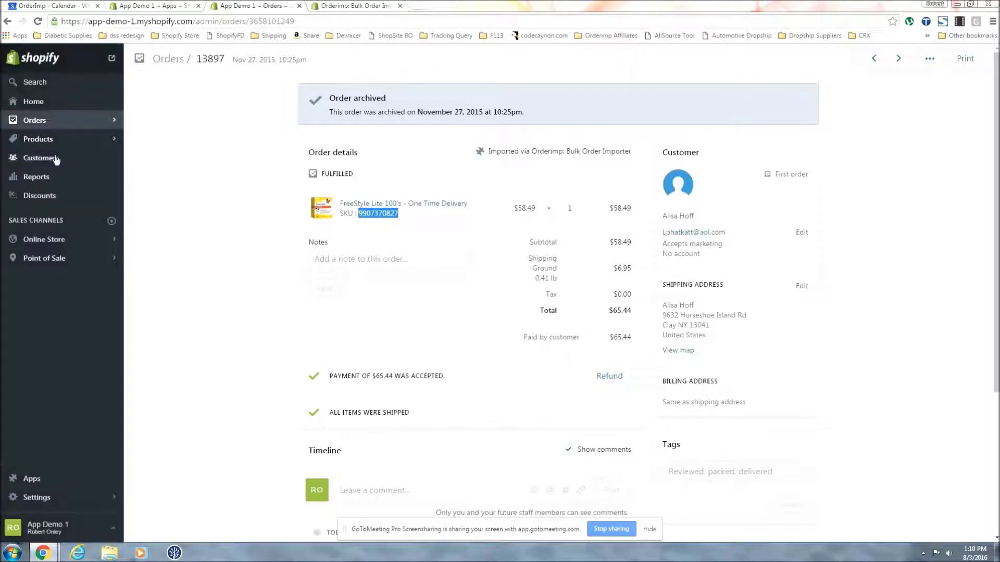
click(343, 212)
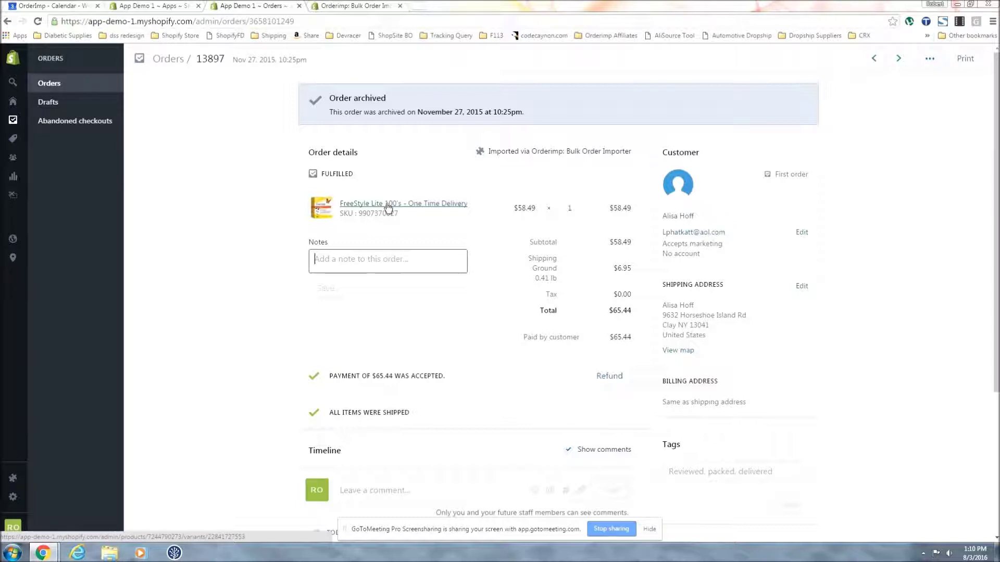
Switch to the Orderimp app, open an order marked error and examine its error message, order details and line items
click(356, 5)
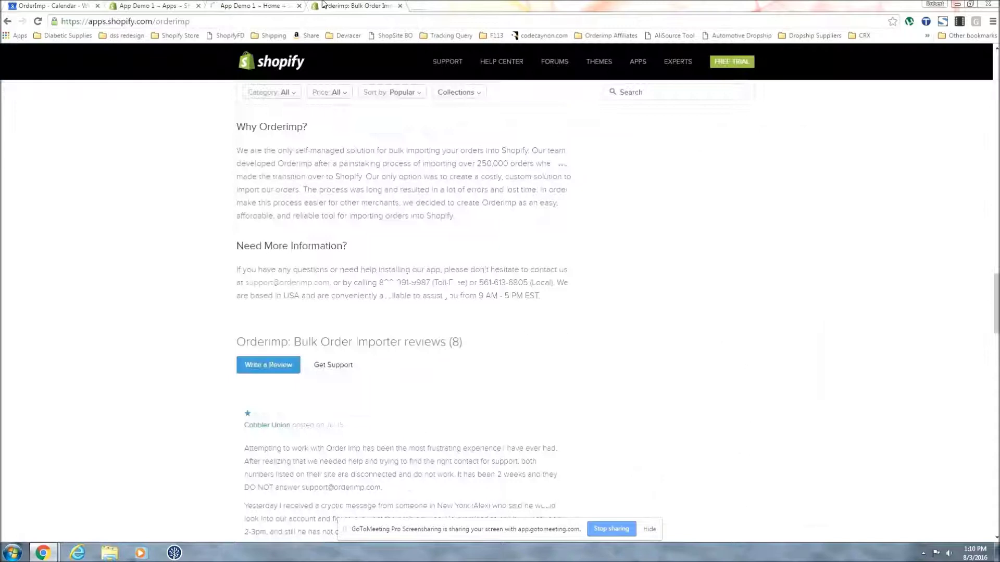
click(167, 4)
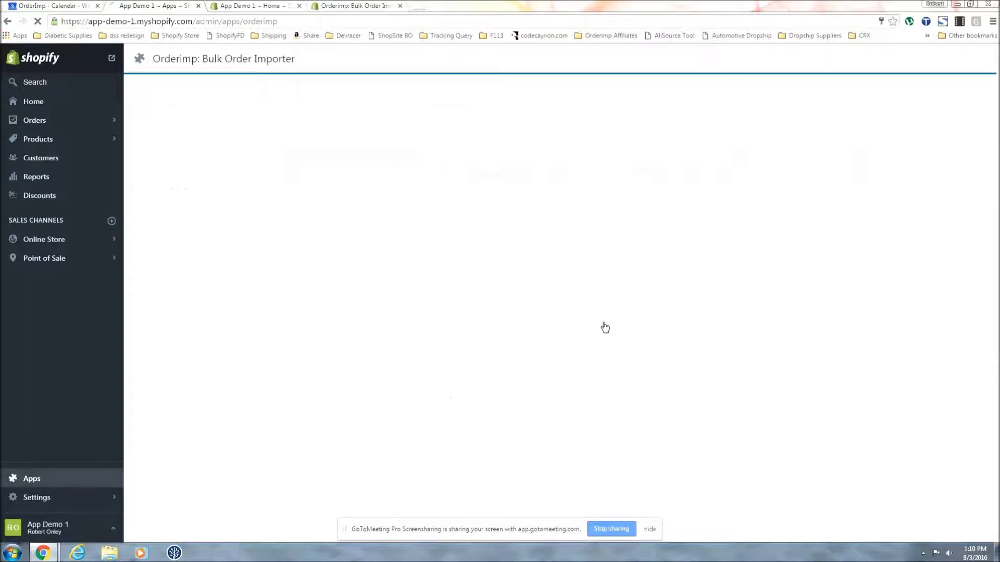
drag(372, 183, 495, 187)
click(521, 207)
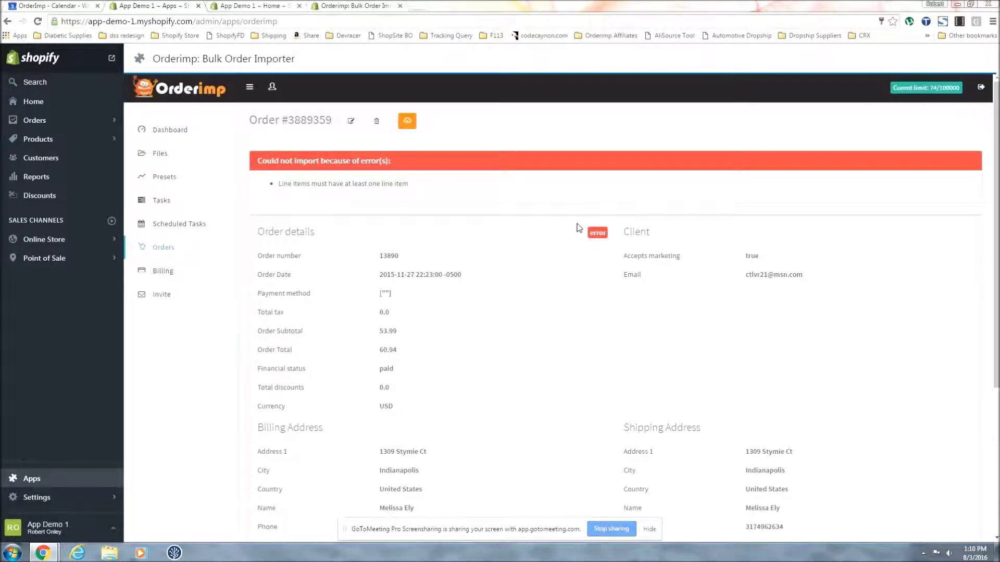
scroll(573, 231, down, 3)
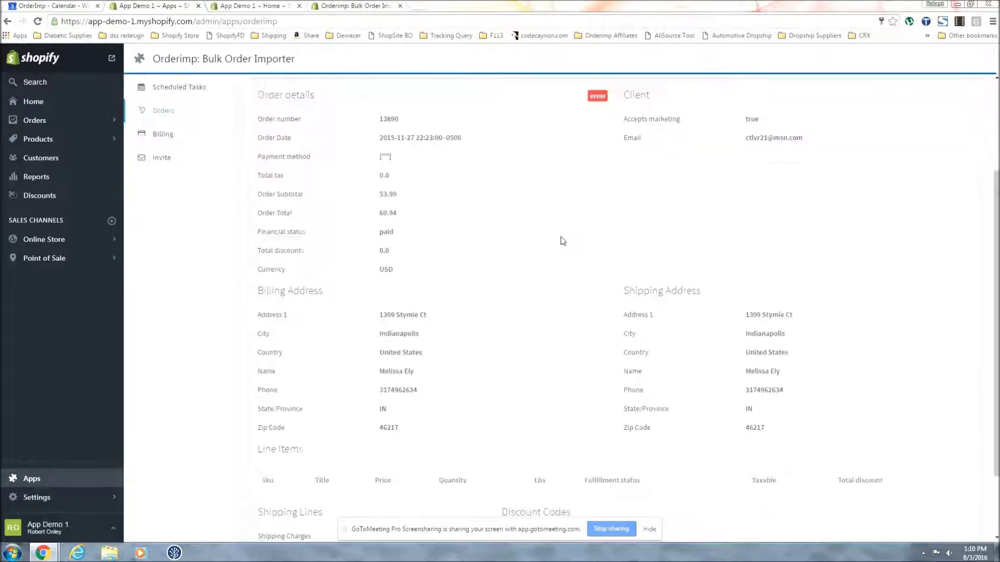
scroll(562, 240, down, 2)
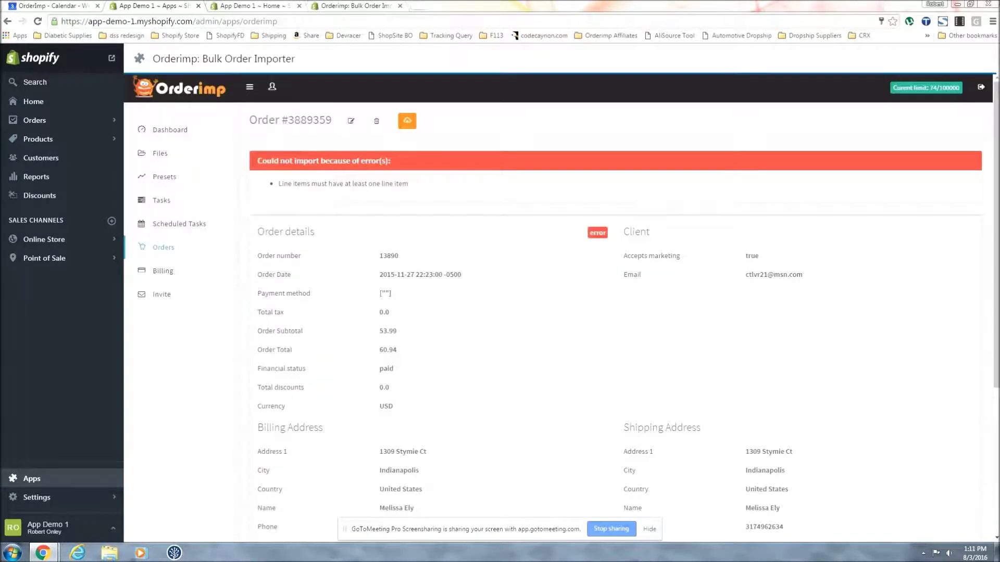
Return to the imported orders list, browse the statuses and open another order marked error
click(8, 21)
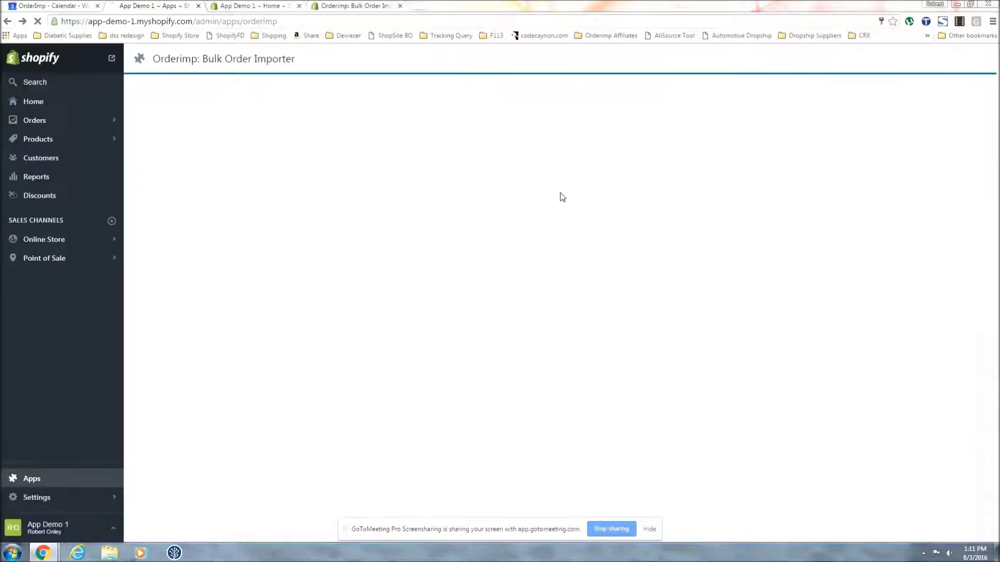
scroll(346, 317, down, 10)
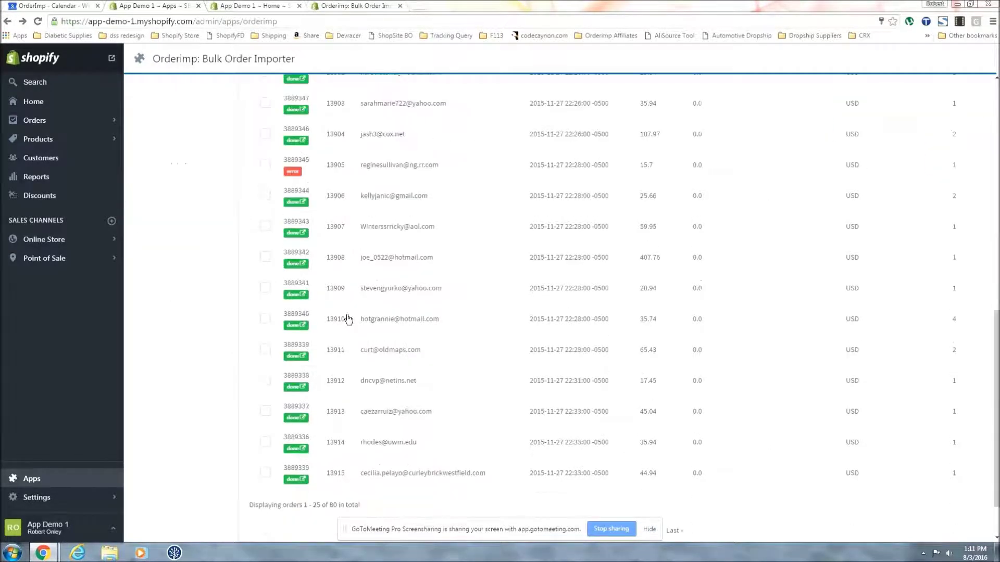
scroll(348, 319, down, 2)
scroll(743, 306, up, 11)
click(614, 365)
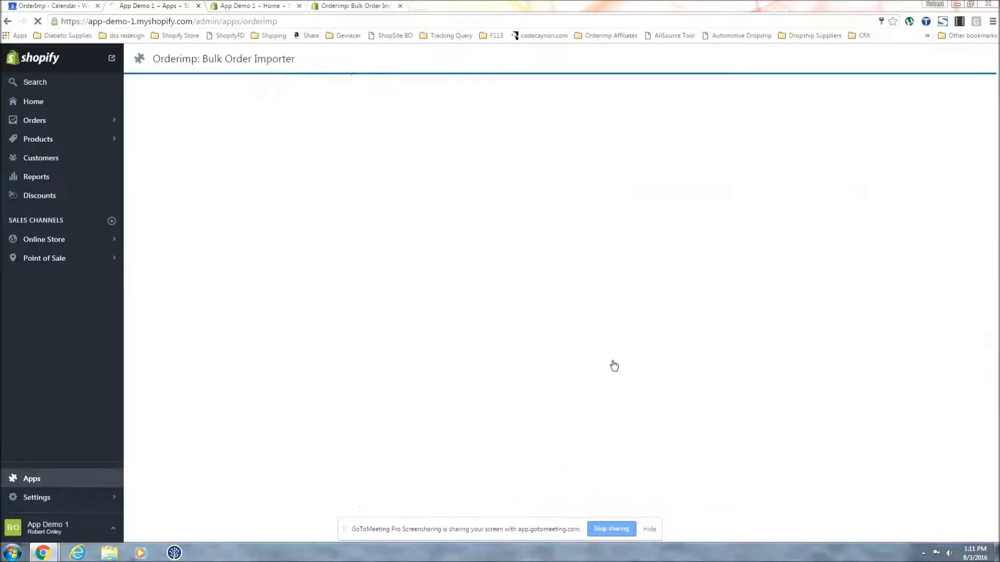
Read the failed order's error message and check the zip code in its billing address
drag(376, 184, 396, 185)
click(435, 185)
drag(469, 187, 346, 183)
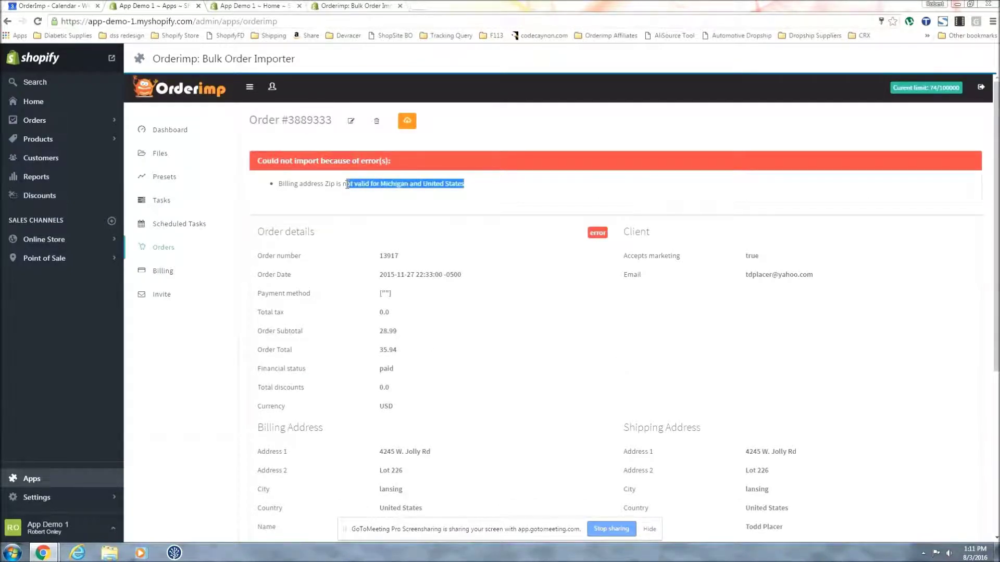
click(383, 196)
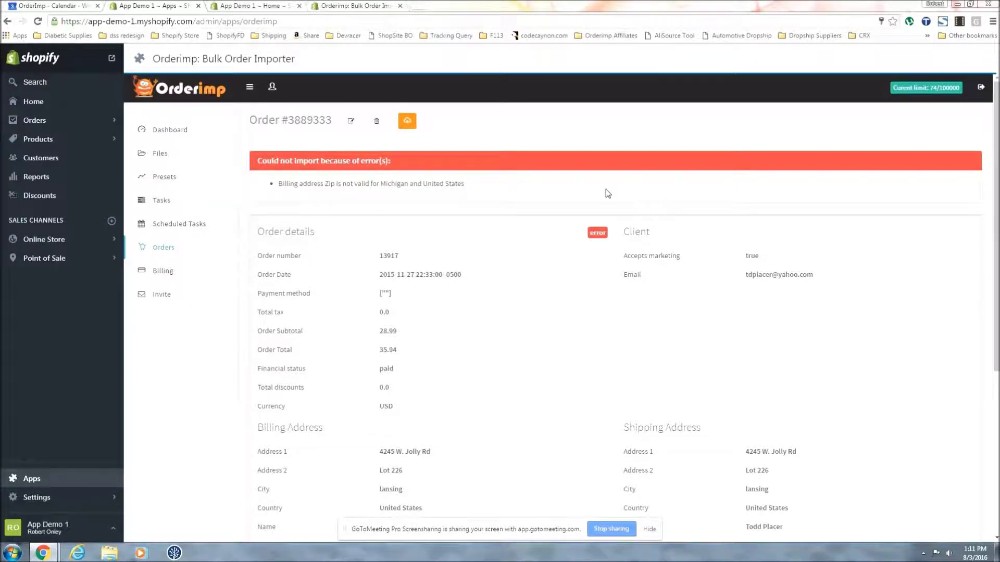
scroll(607, 288, down, 1)
scroll(610, 292, down, 2)
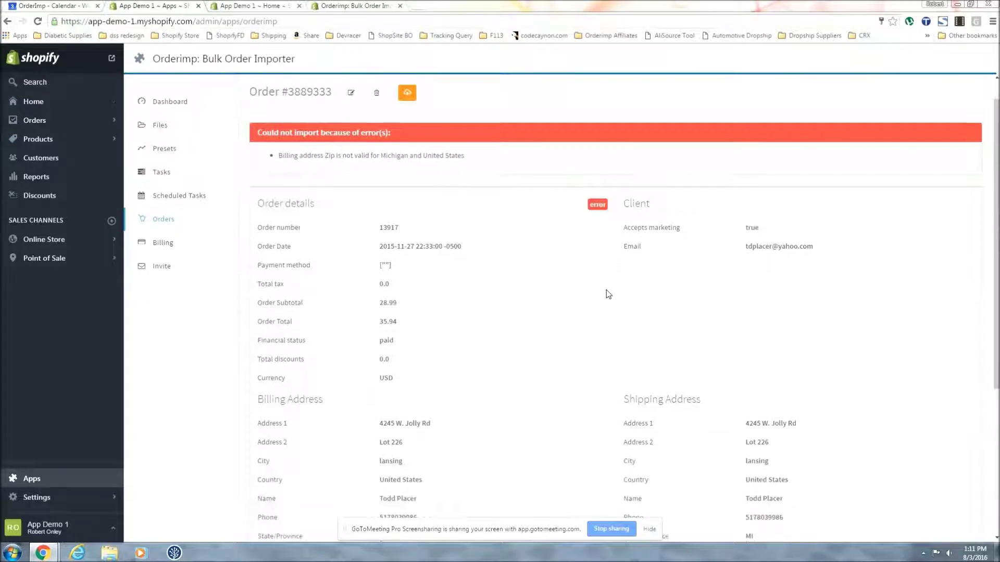
double_click(388, 479)
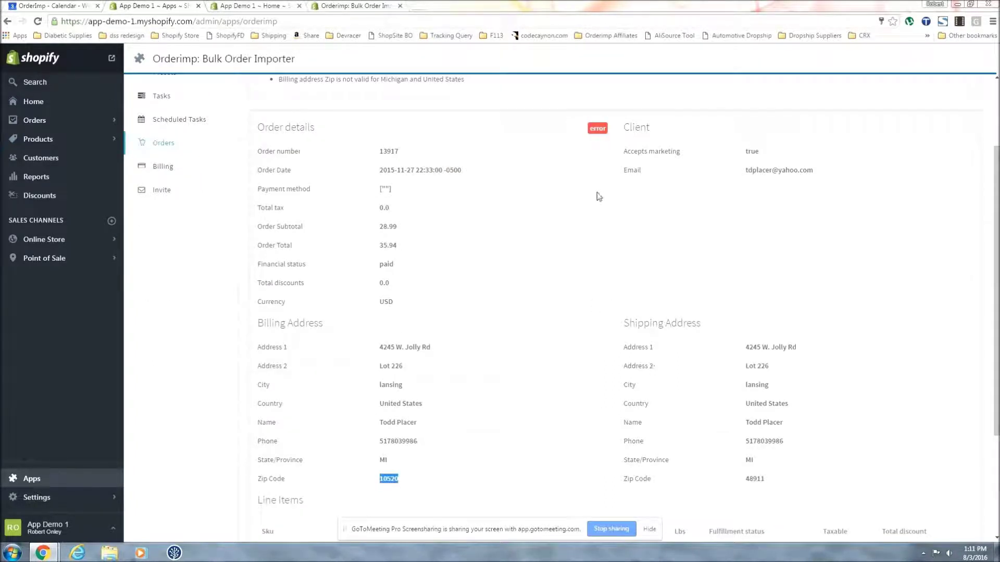
scroll(599, 197, up, 2)
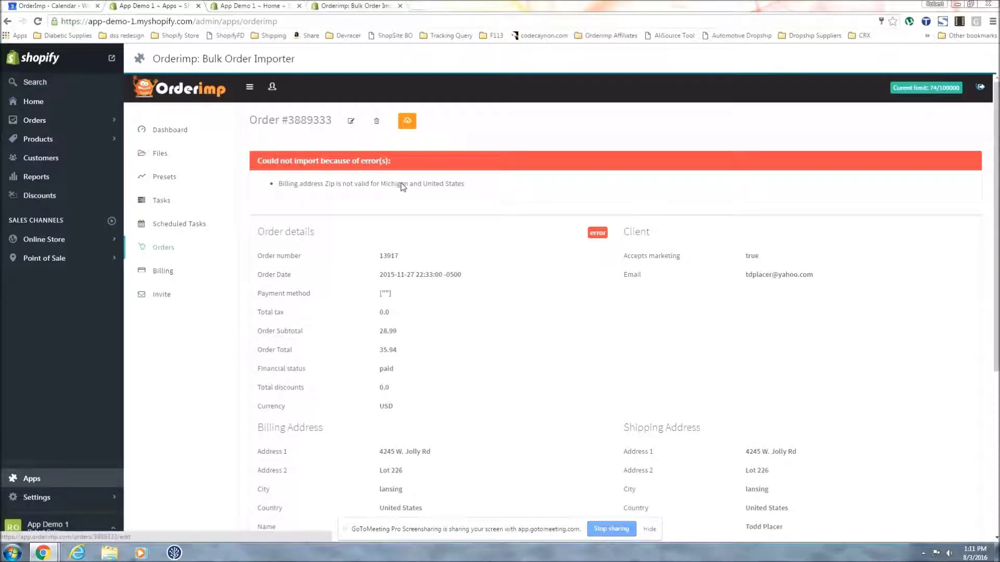
Edit the failed order so its billing zip code matches the shipping zip code, and save the order
click(351, 121)
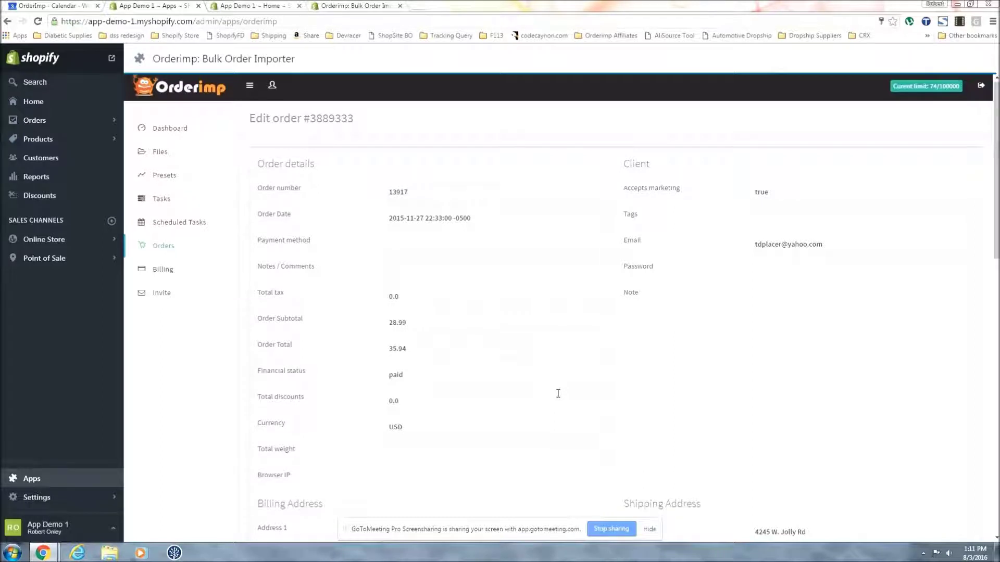
scroll(558, 393, down, 12)
scroll(560, 398, up, 2)
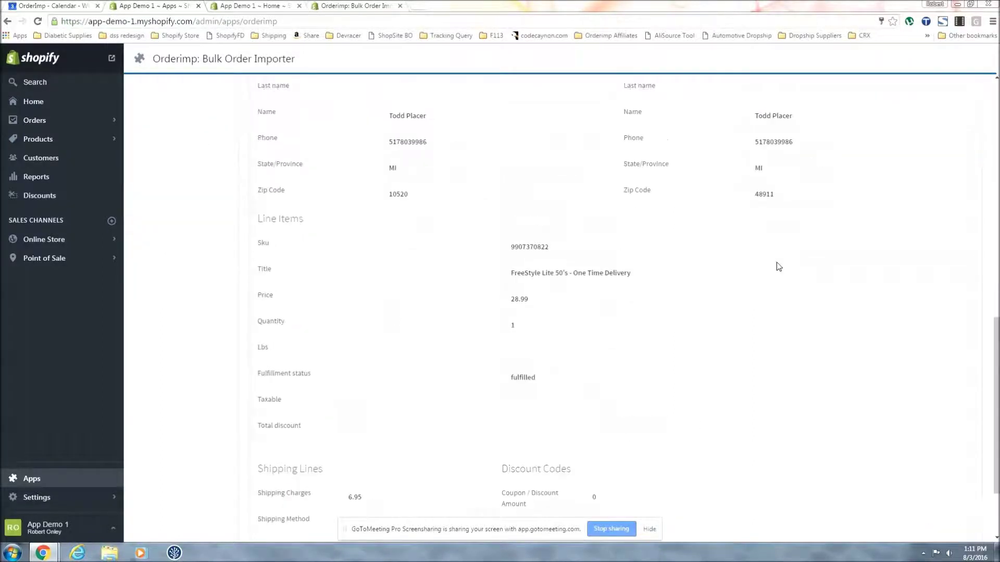
scroll(778, 266, up, 1)
click(415, 250)
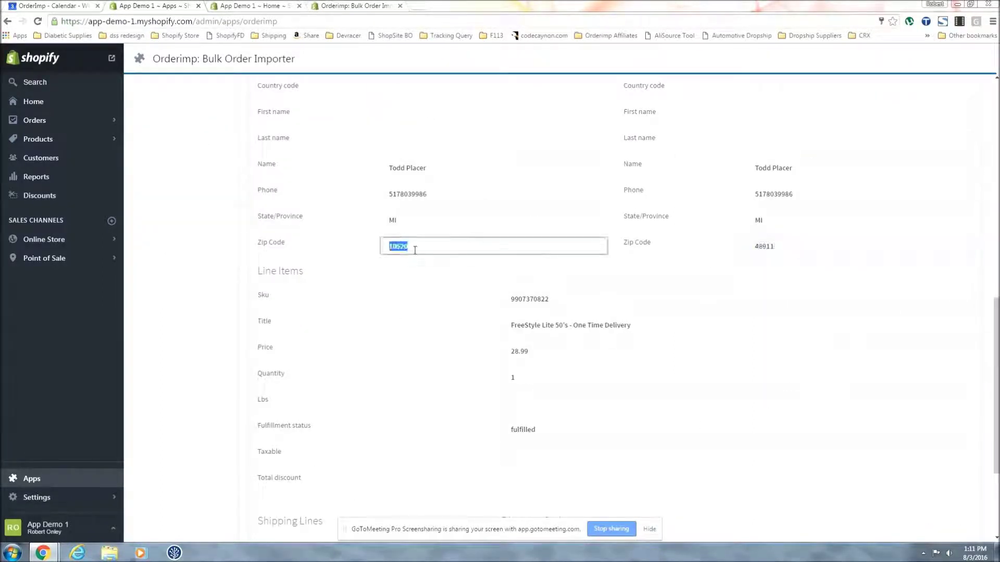
right_click(393, 250)
click(408, 279)
click(463, 236)
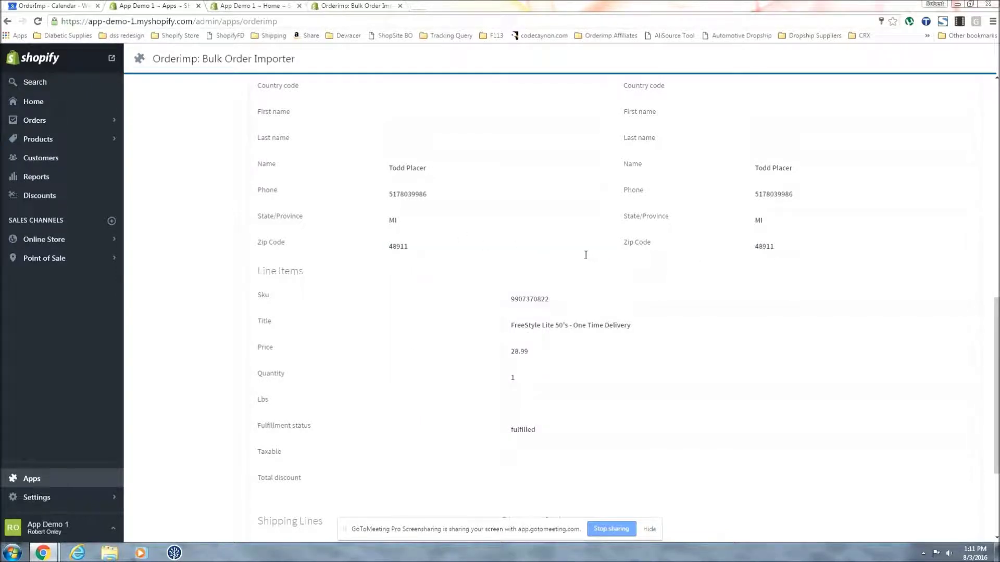
scroll(585, 255, down, 1)
scroll(573, 261, down, 2)
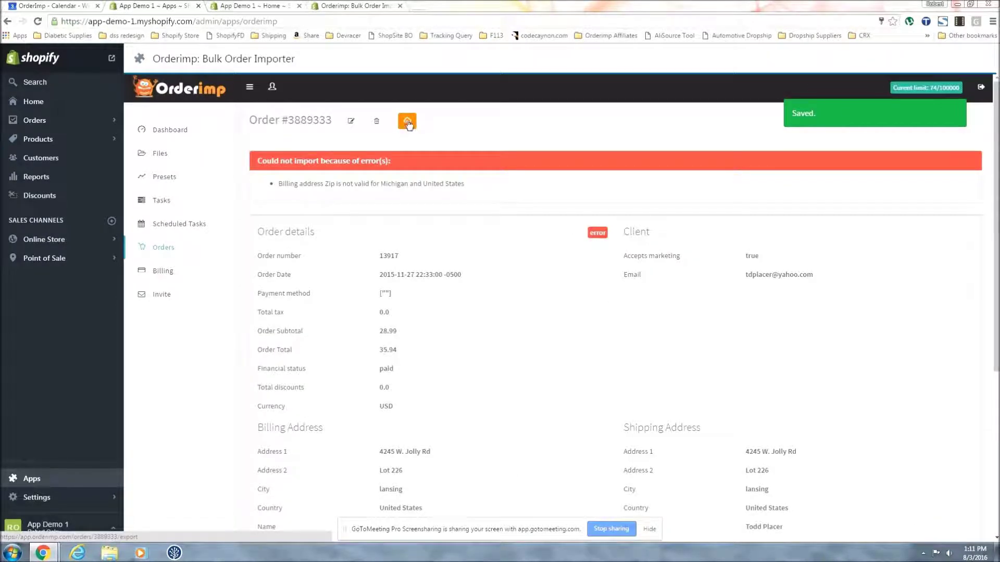
Export the corrected order to Shopify, review its details and open it in the Shopify admin
click(411, 125)
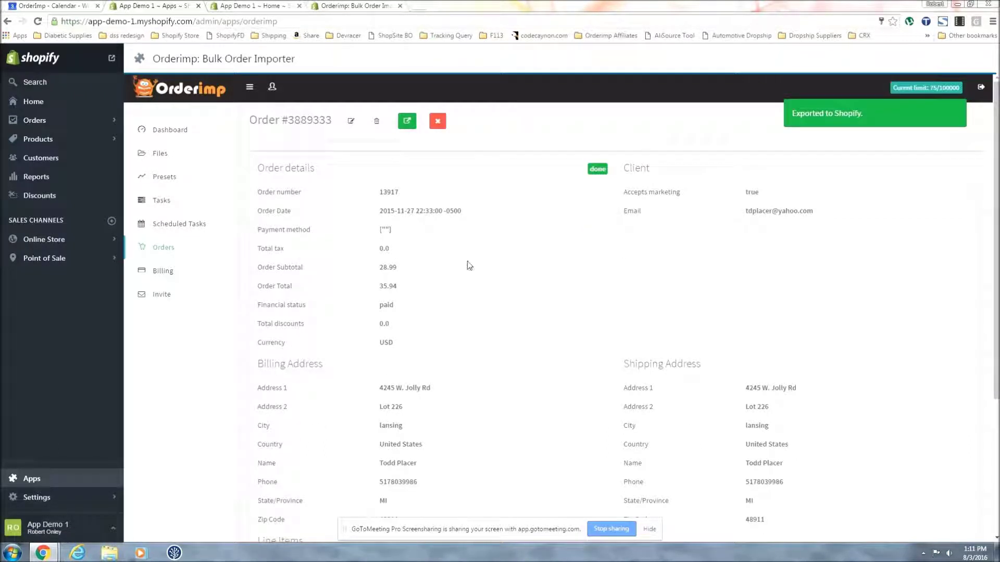
scroll(721, 300, down, 4)
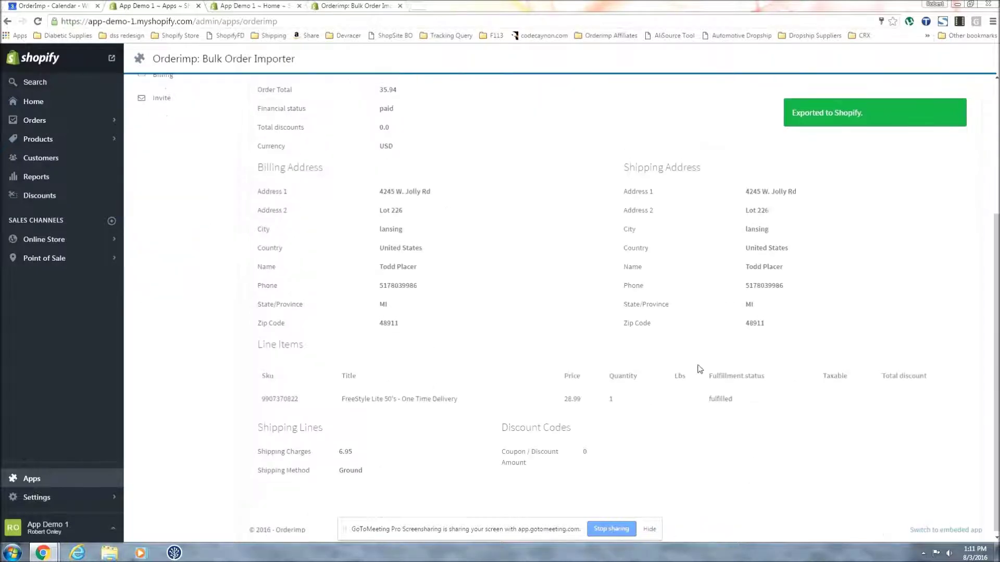
scroll(700, 369, up, 4)
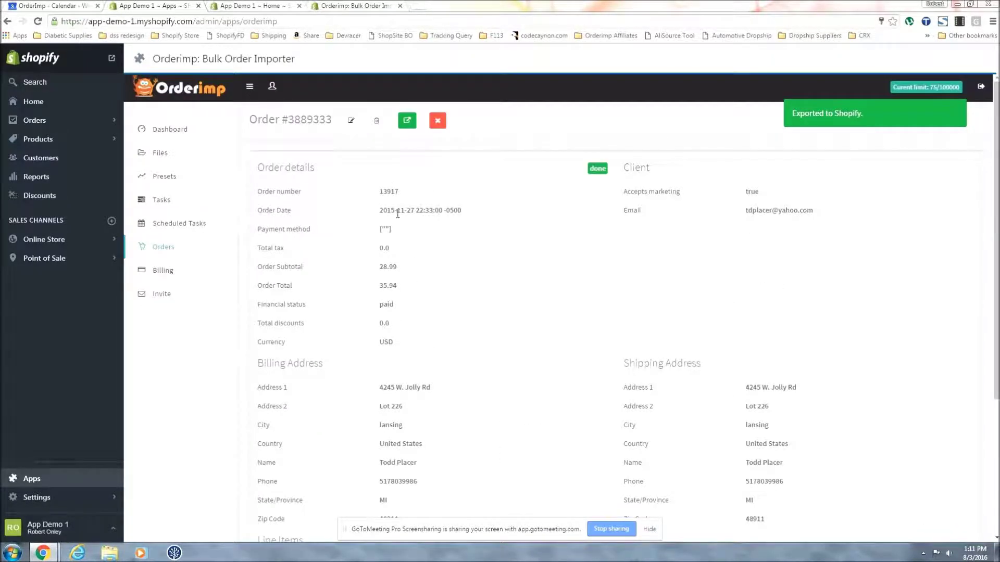
click(408, 123)
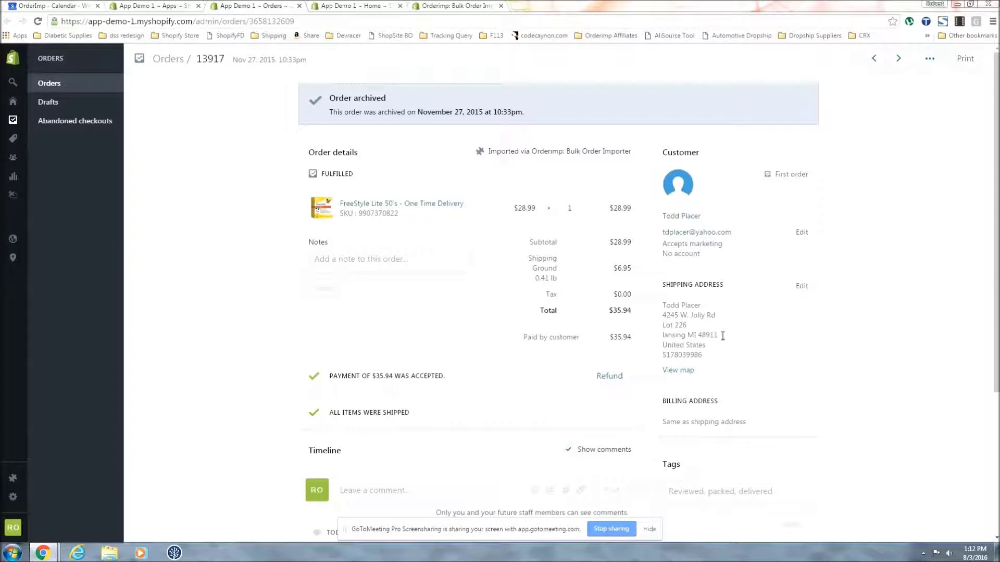
Check the exported order's shipping zip code and its billing address in the Shopify admin
drag(722, 336, 685, 335)
drag(670, 422, 729, 422)
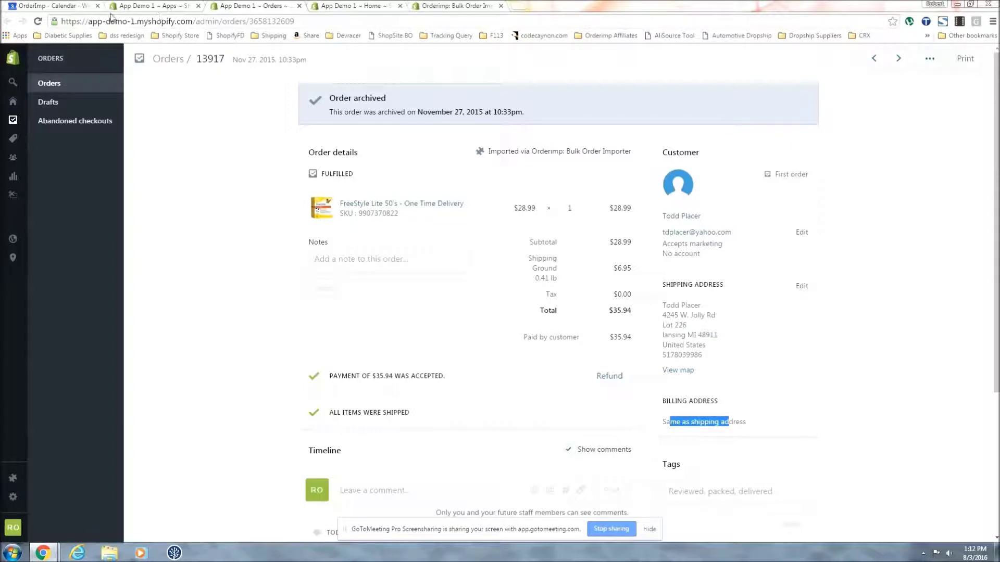
Return to the Orderimp orders list, browse to a later page and open another order marked error for editing
click(145, 6)
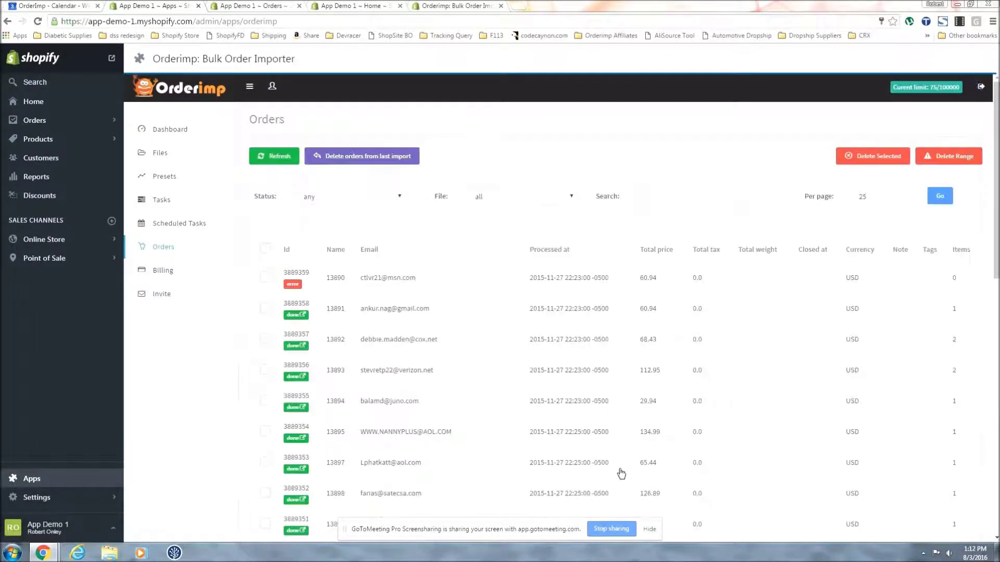
scroll(621, 473, down, 10)
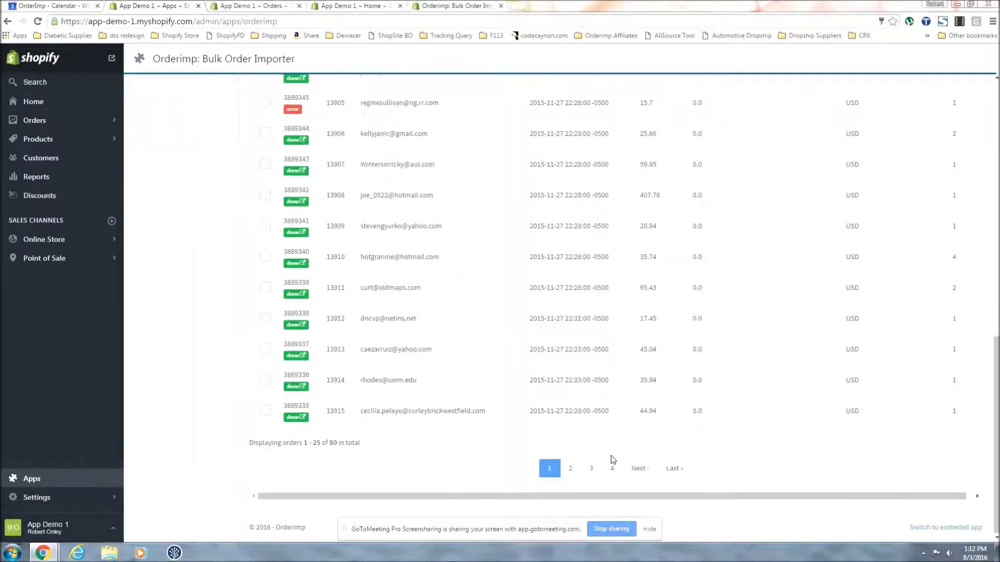
click(612, 467)
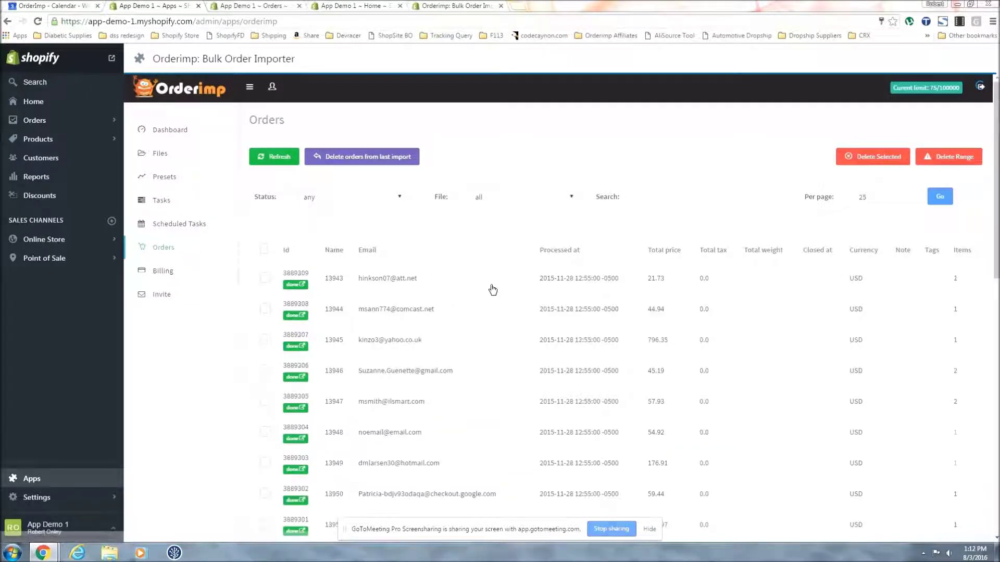
scroll(408, 297, down, 12)
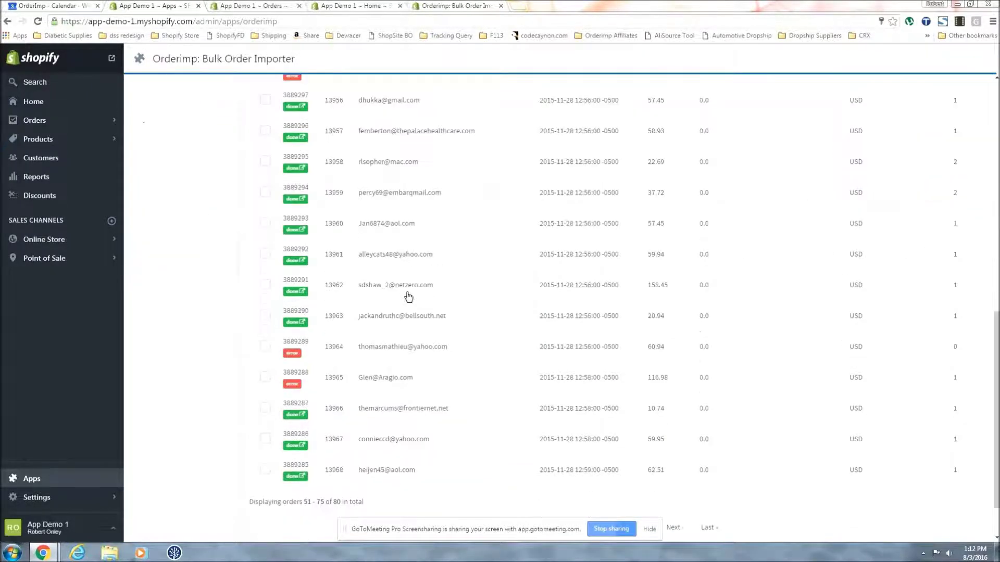
scroll(408, 297, down, 1)
click(438, 315)
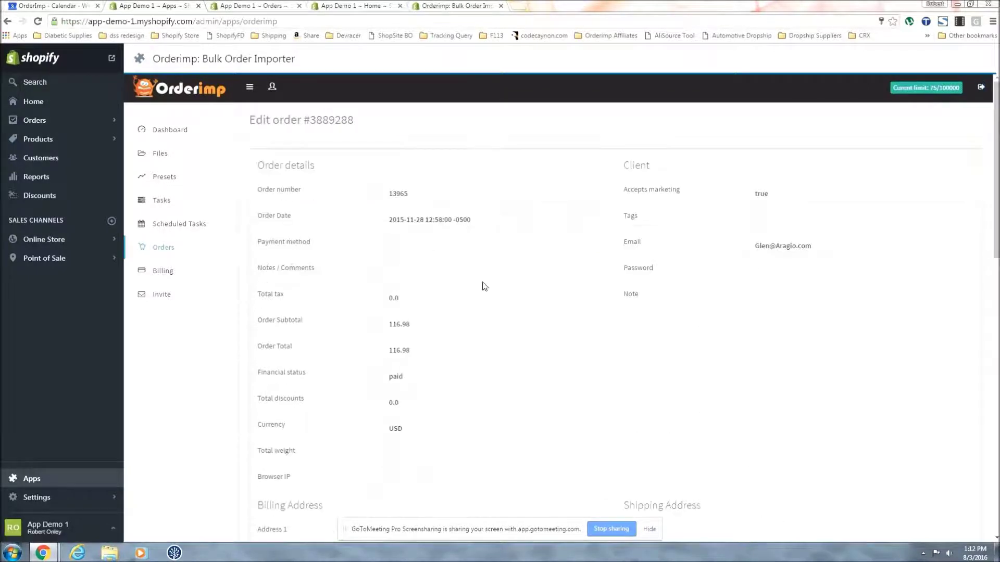
Fill in the missing street in Address 1 of the billing address and copy it to Address 1 of the shipping address
scroll(477, 289, down, 1)
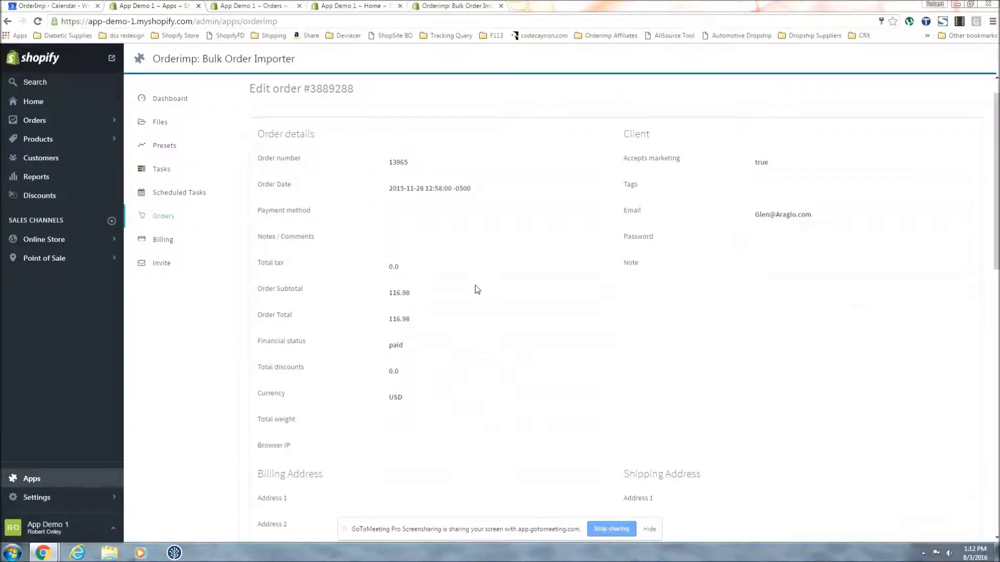
scroll(477, 289, down, 3)
click(398, 372)
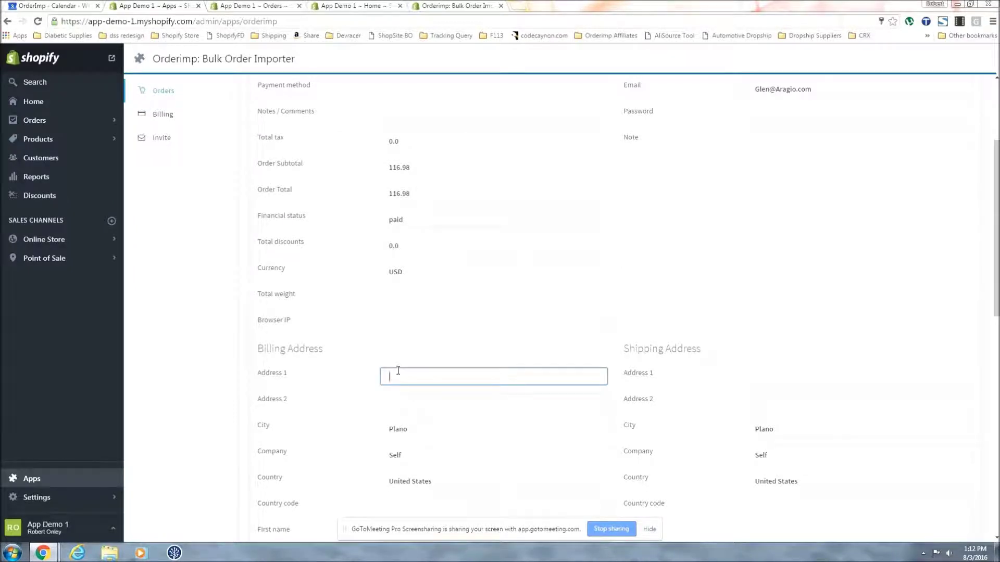
text(12 Apple SAtr)
key(BackSpace)
key(BackSpace)
key(BackSpace)
key(ctrl+a)
key(ctrl+c)
click(759, 373)
key(ctrl+v)
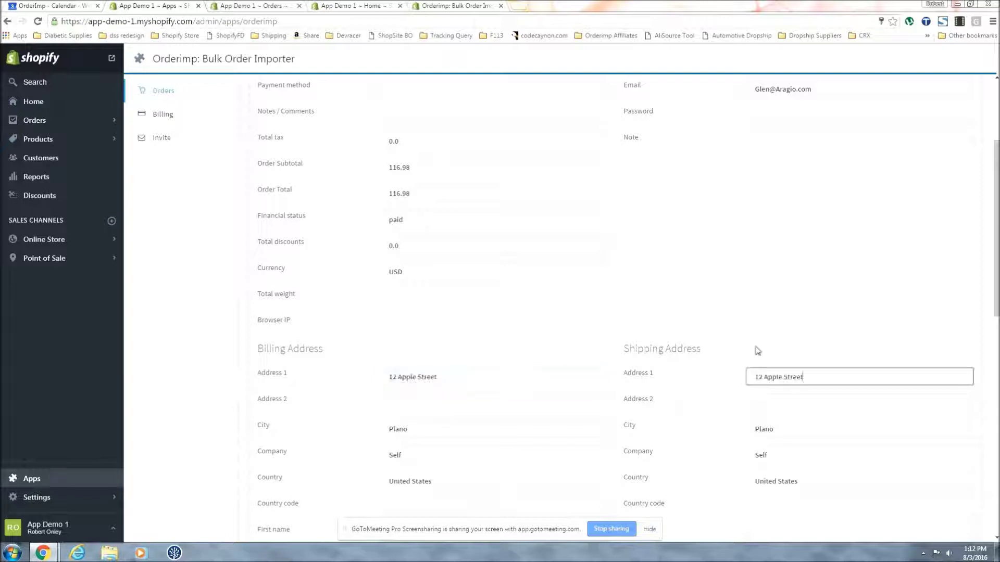
Save the edited order, export it to Shopify and review its addresses and line items
scroll(679, 346, down, 10)
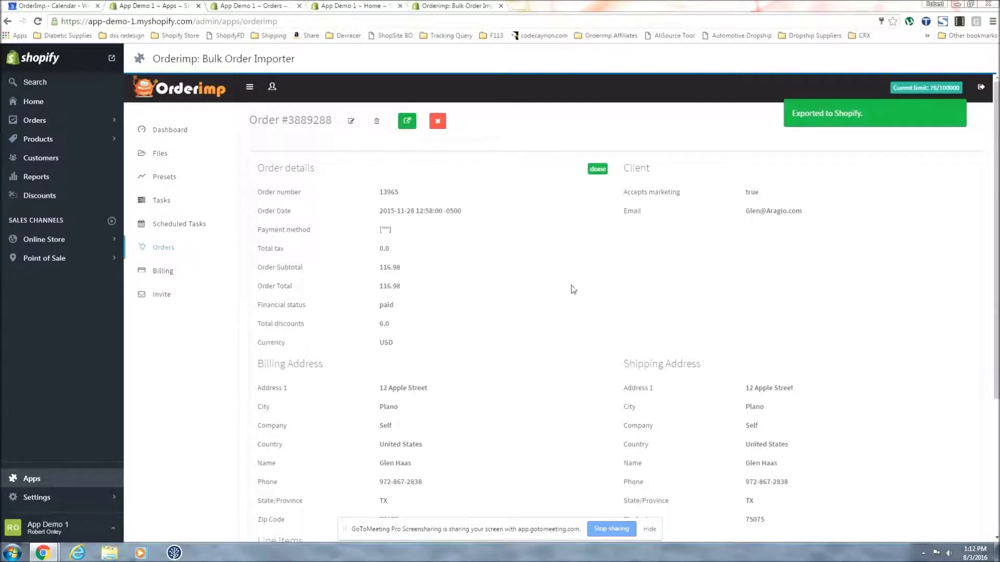
scroll(360, 261, down, 3)
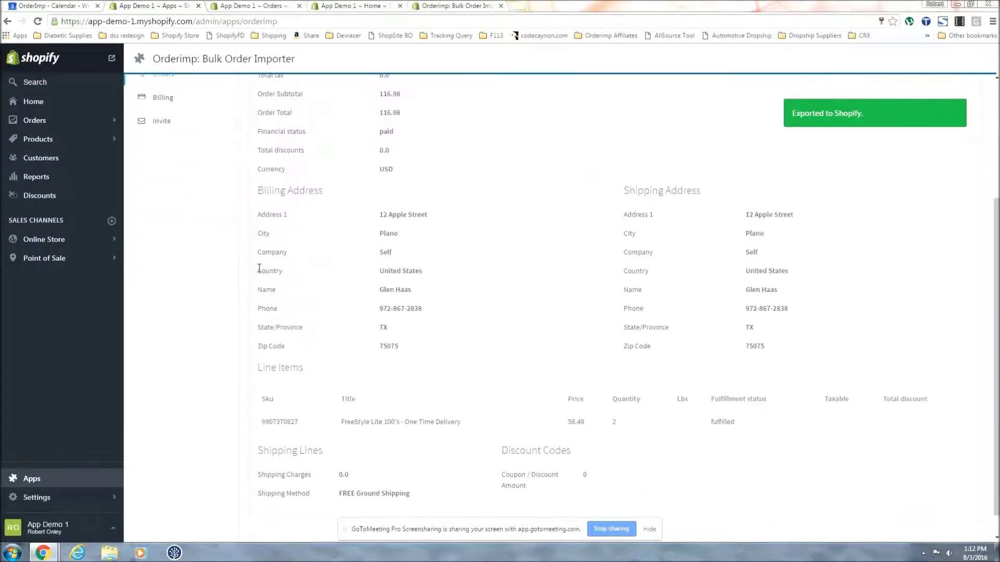
scroll(258, 268, up, 3)
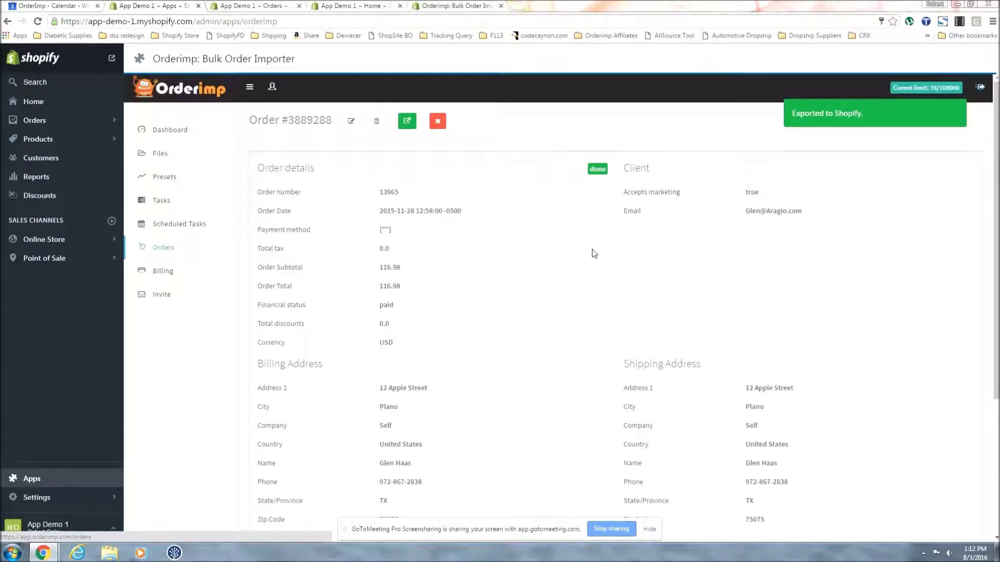
Go back to the imported orders list and review the details of an order marked done
scroll(554, 253, down, 10)
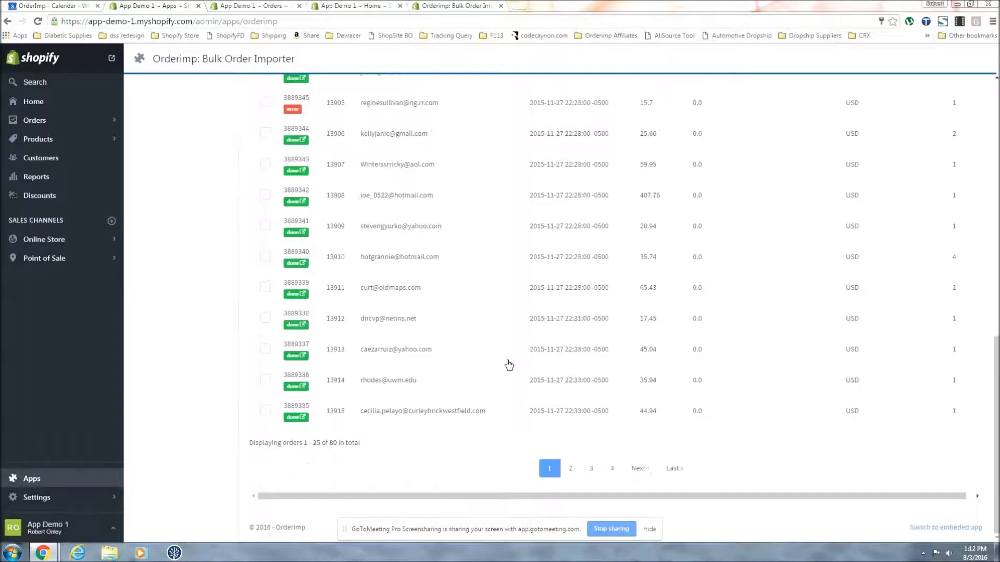
scroll(508, 364, up, 10)
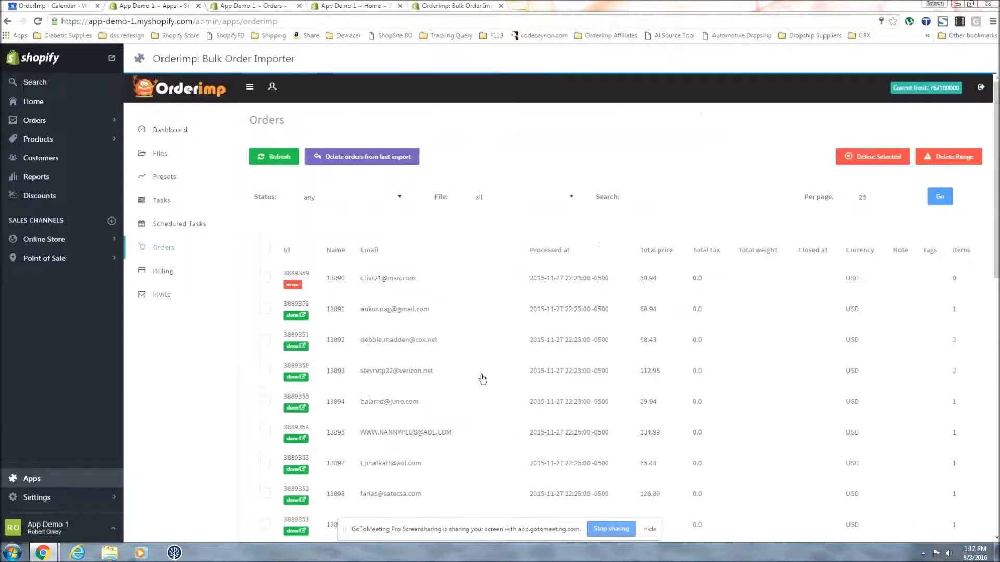
click(411, 371)
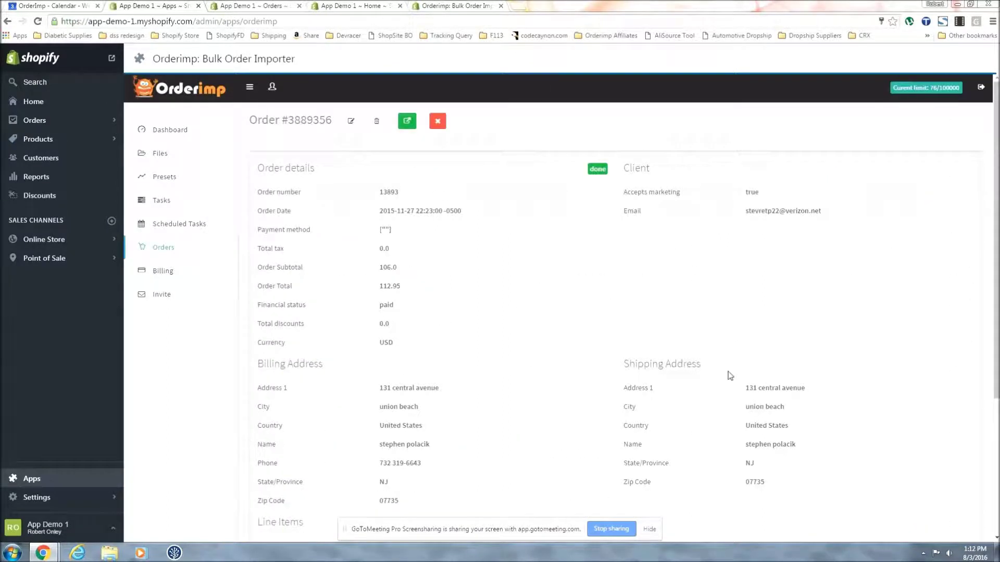
scroll(729, 375, down, 1)
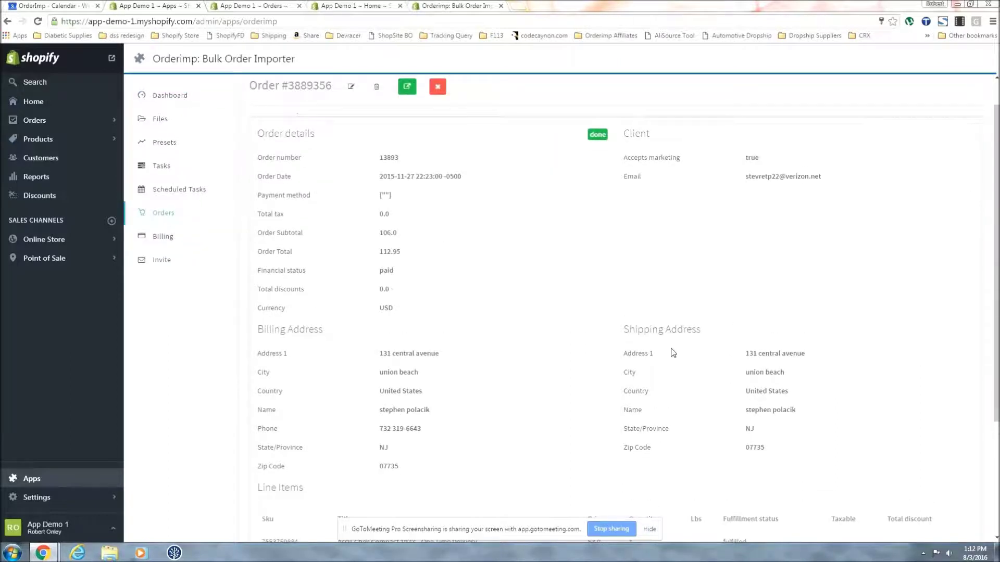
scroll(672, 353, up, 1)
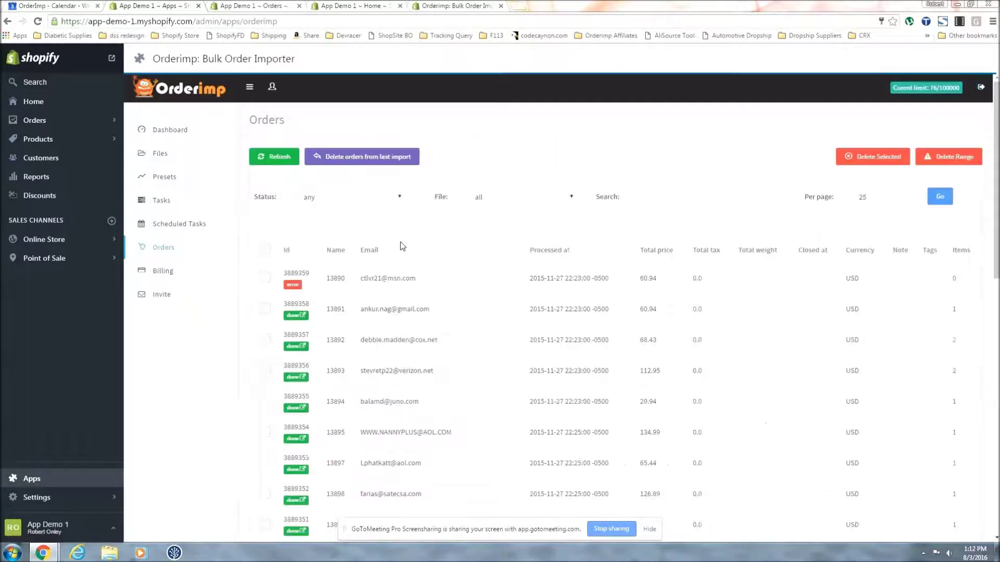
Delete all orders on the current list page, including their copies on Shopify, and check the deletion in the list
click(266, 249)
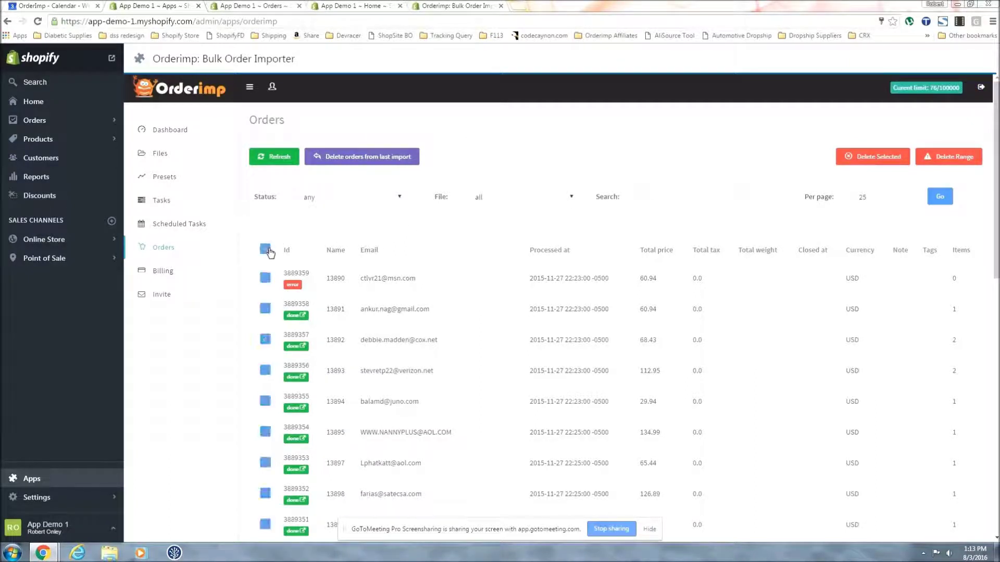
click(860, 163)
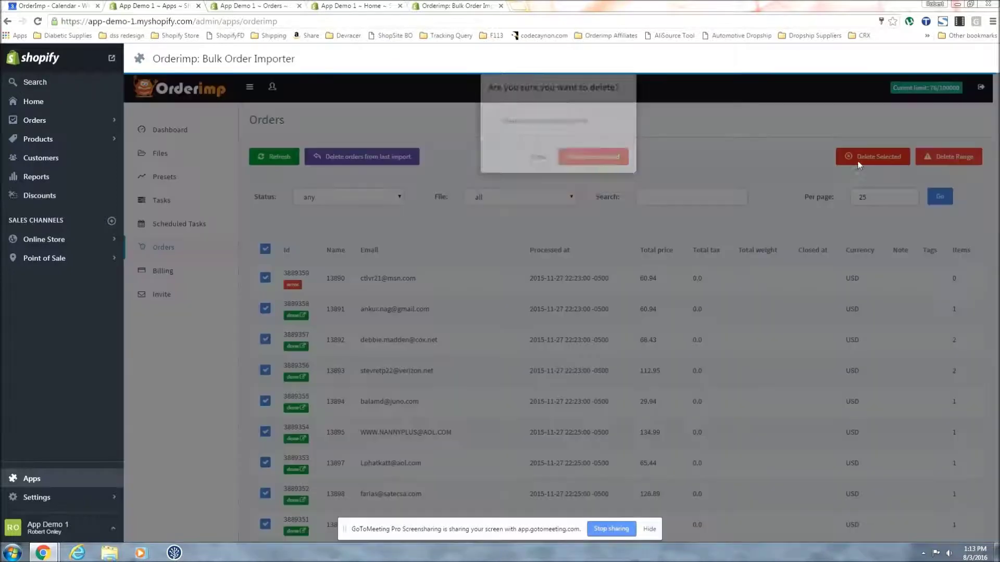
click(517, 138)
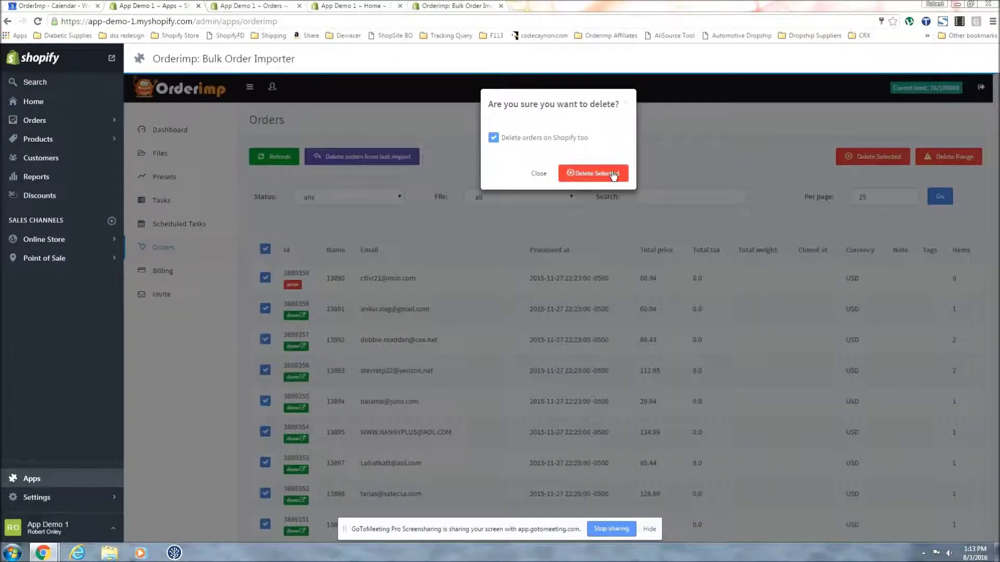
click(614, 175)
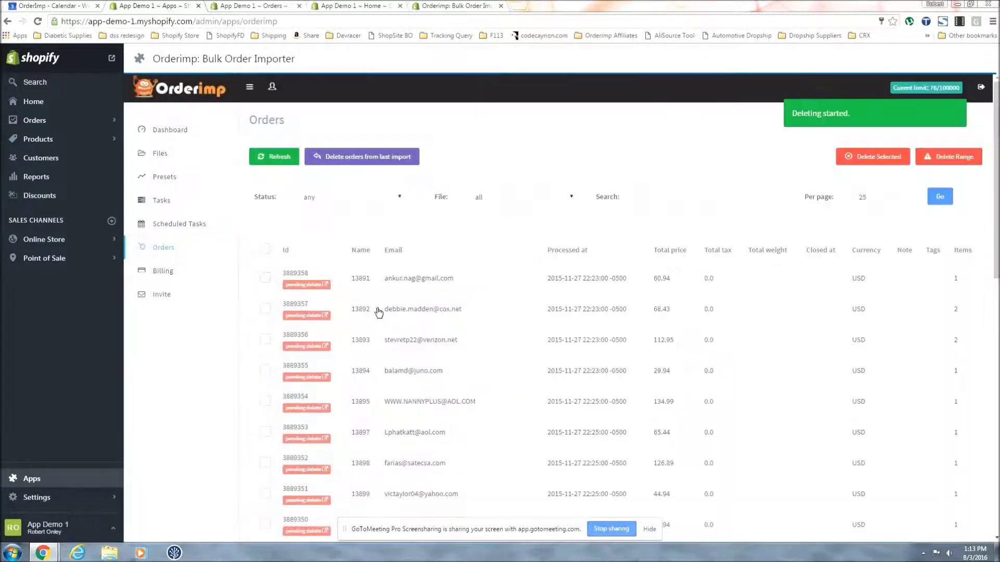
scroll(354, 339, down, 10)
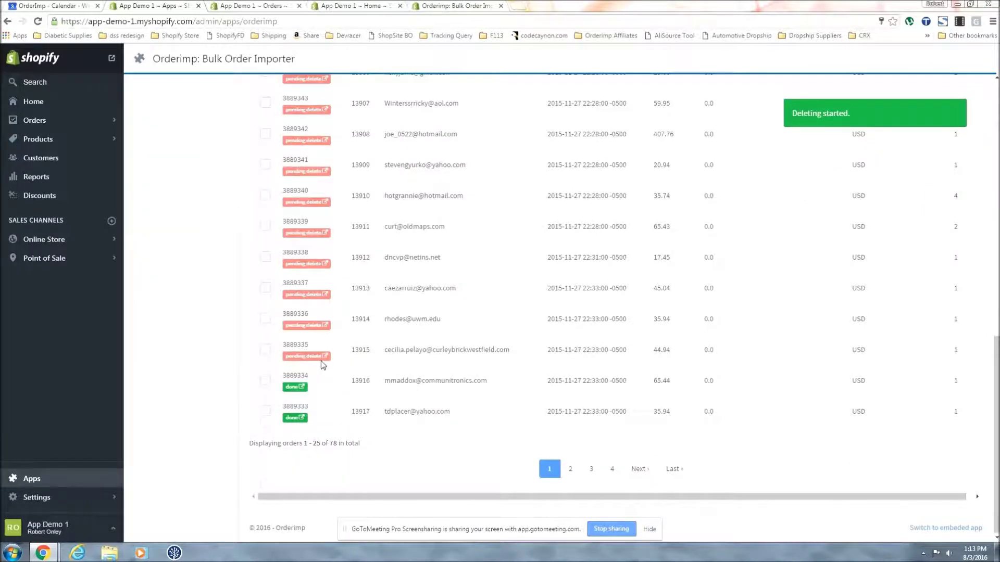
scroll(300, 174, up, 2)
scroll(339, 328, down, 10)
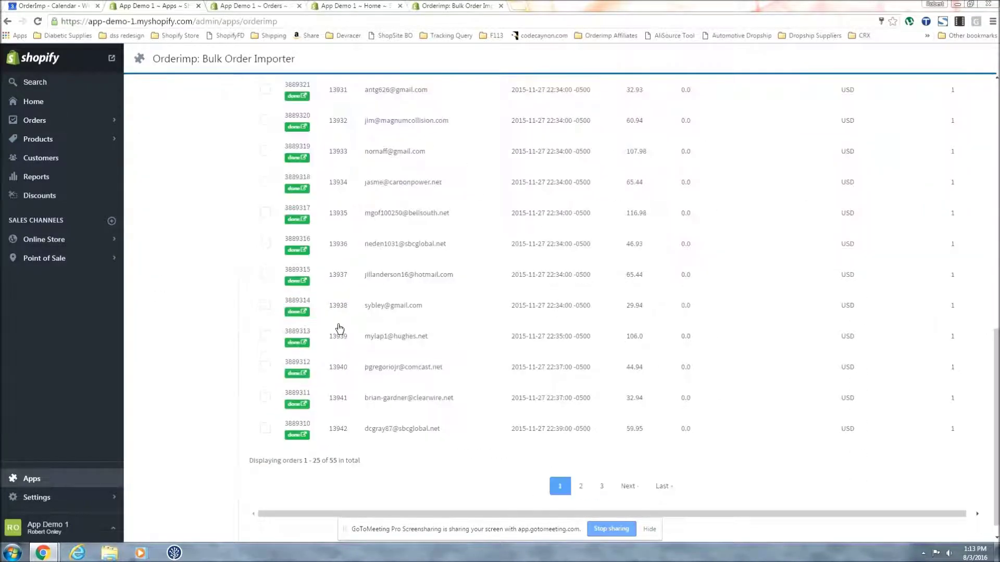
scroll(302, 315, up, 10)
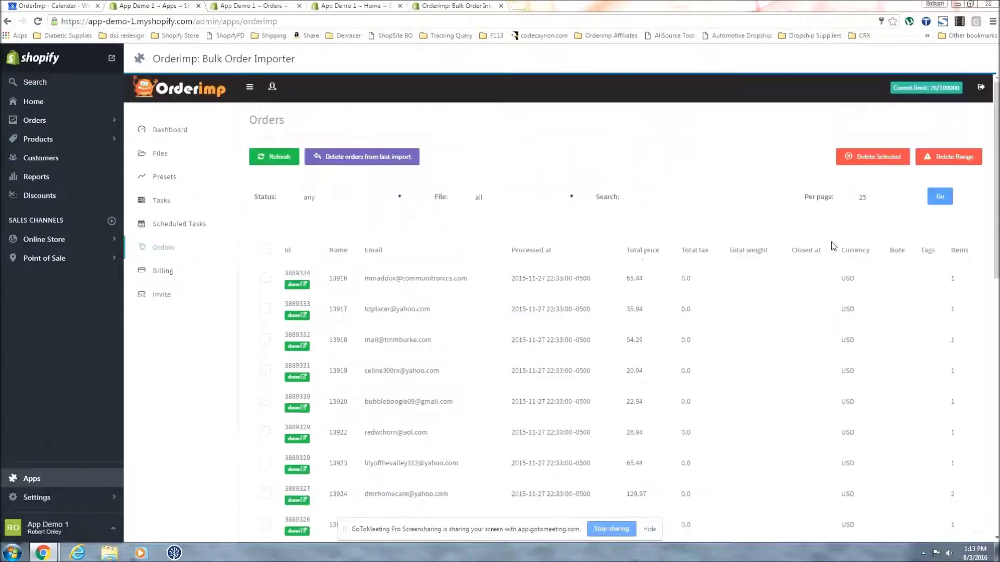
Set the orders list to show 55 orders per page
scroll(833, 246, down, 1)
click(852, 145)
text(55)
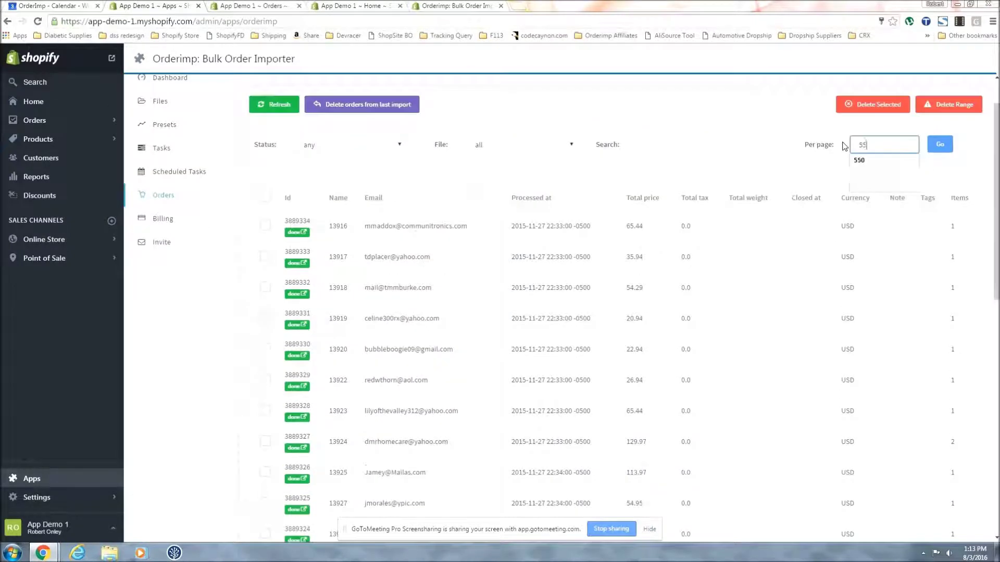
click(944, 148)
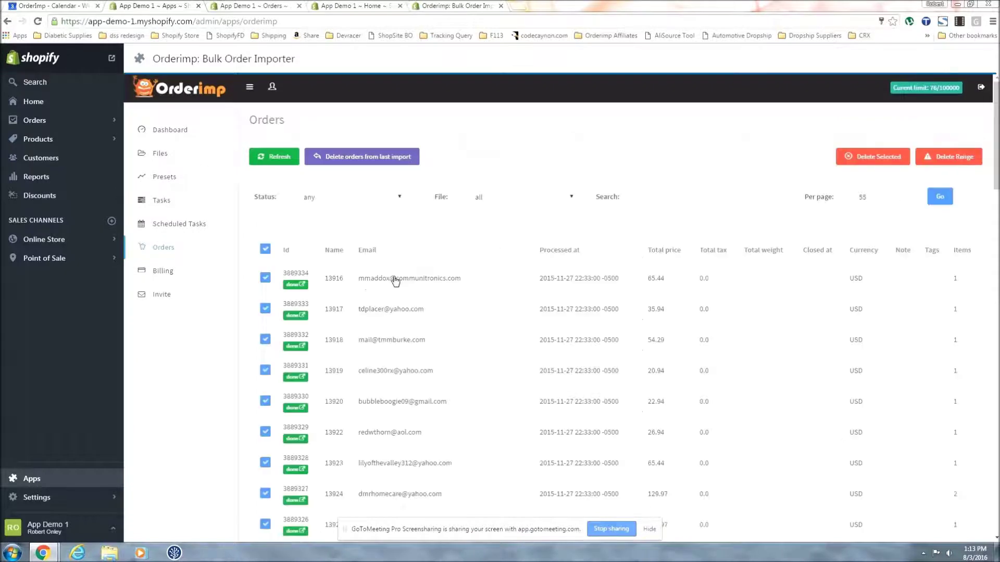
Select all remaining orders, delete them, check their statuses in the list and acknowledge the completed deletion
scroll(395, 281, down, 1)
scroll(395, 281, down, 2)
scroll(335, 379, up, 3)
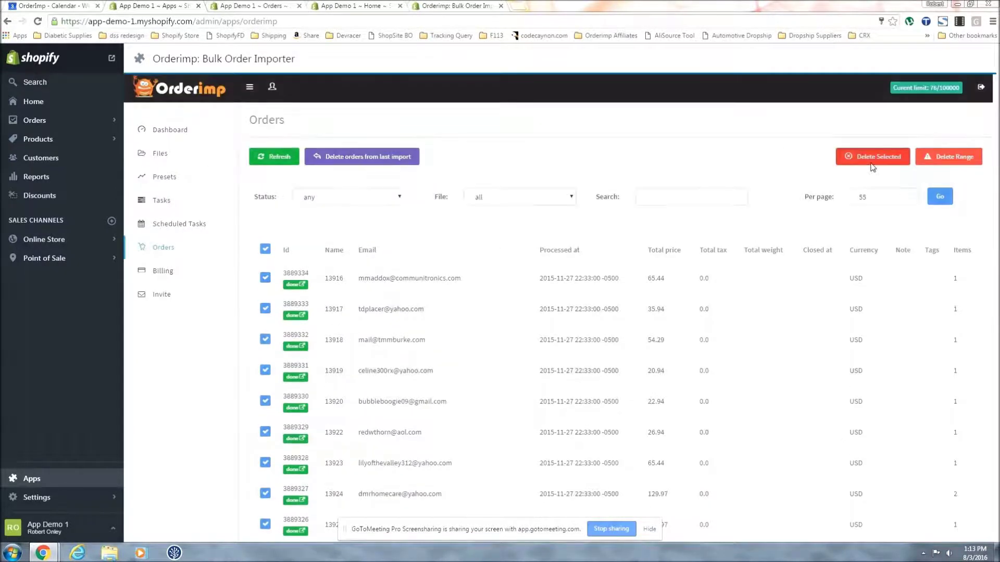
click(873, 162)
click(593, 173)
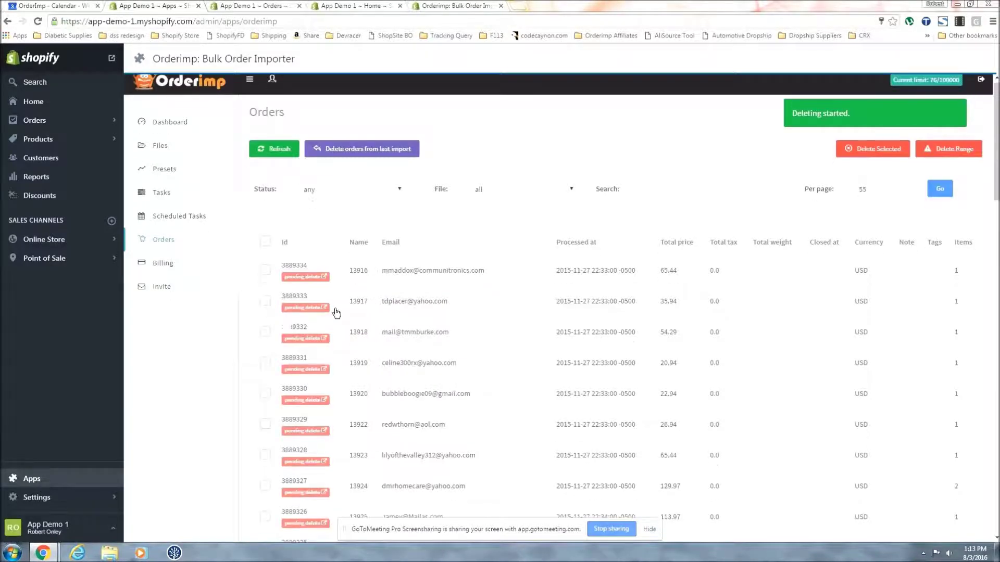
scroll(336, 333, down, 13)
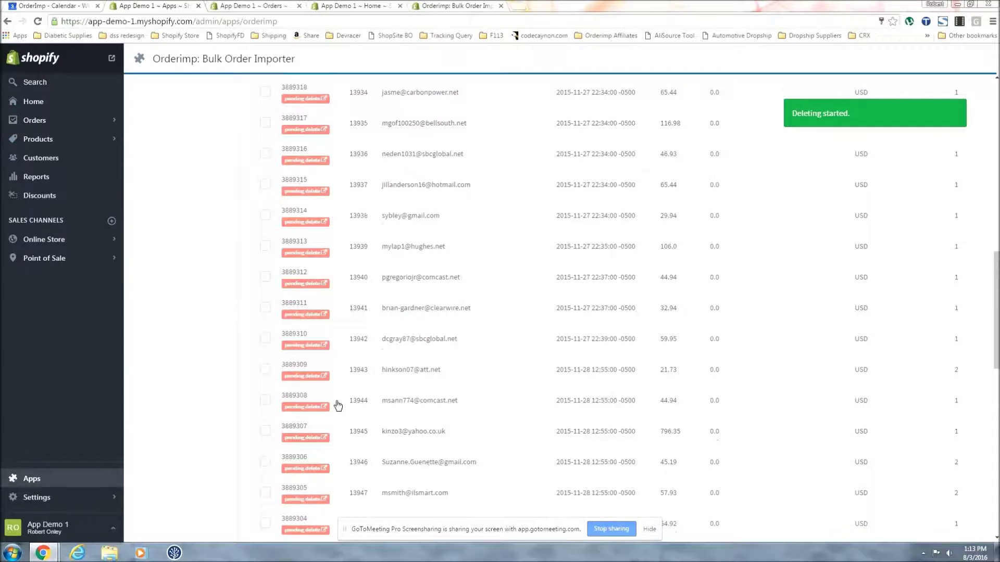
scroll(338, 406, up, 13)
scroll(334, 304, down, 2)
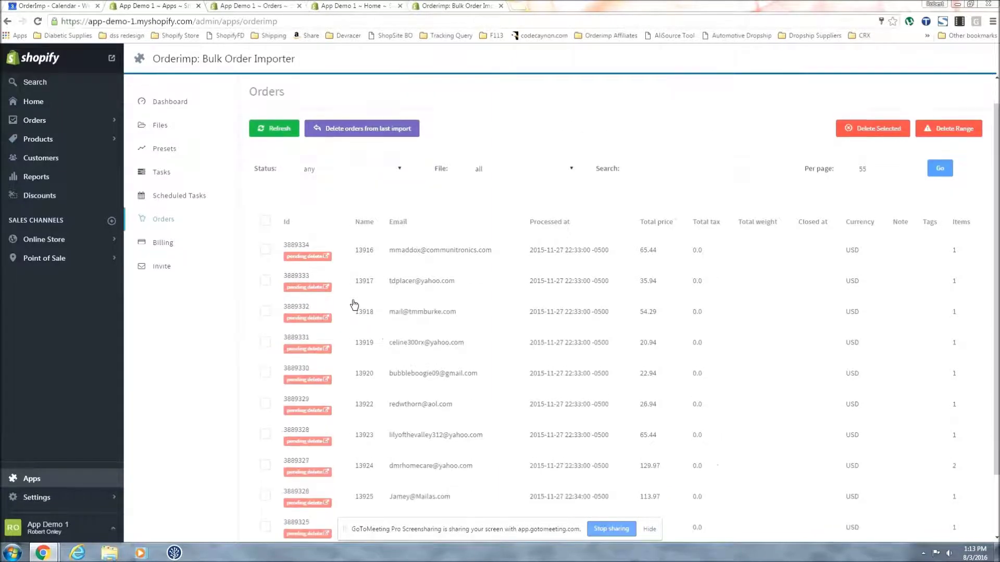
scroll(319, 303, up, 2)
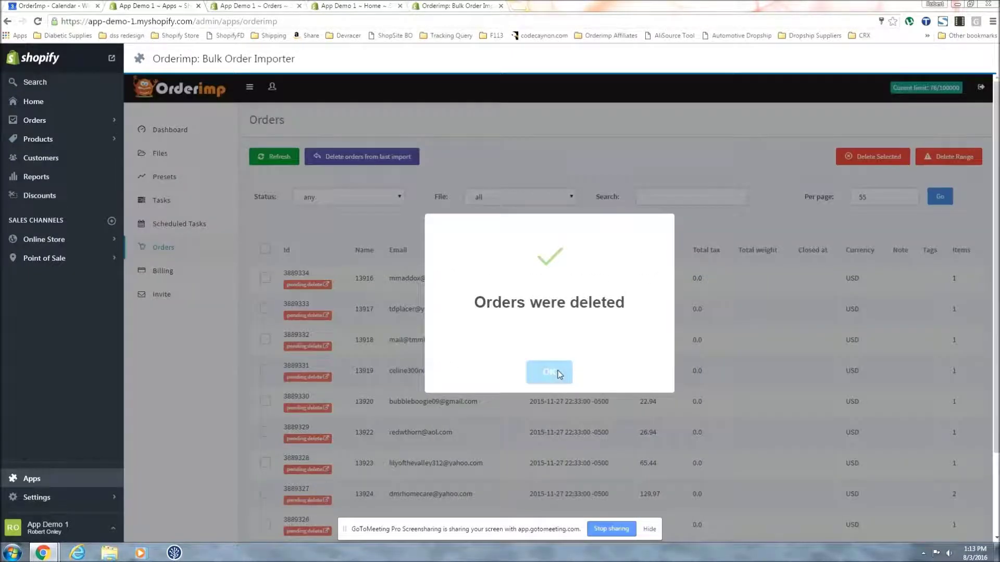
click(557, 373)
Check the Shopify orders and customers lists, selecting every customer on the page to view the available bulk actions
click(258, 6)
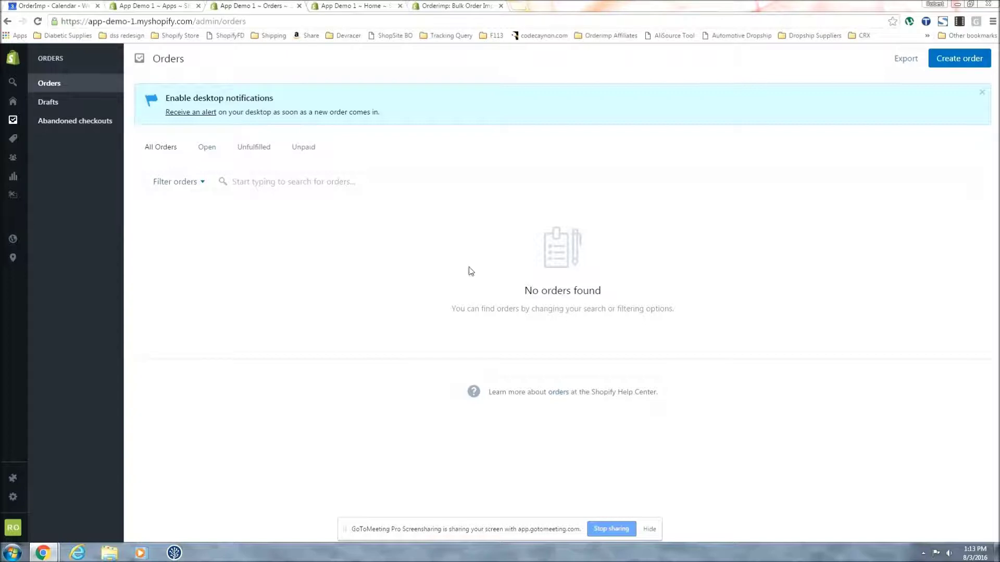
click(16, 158)
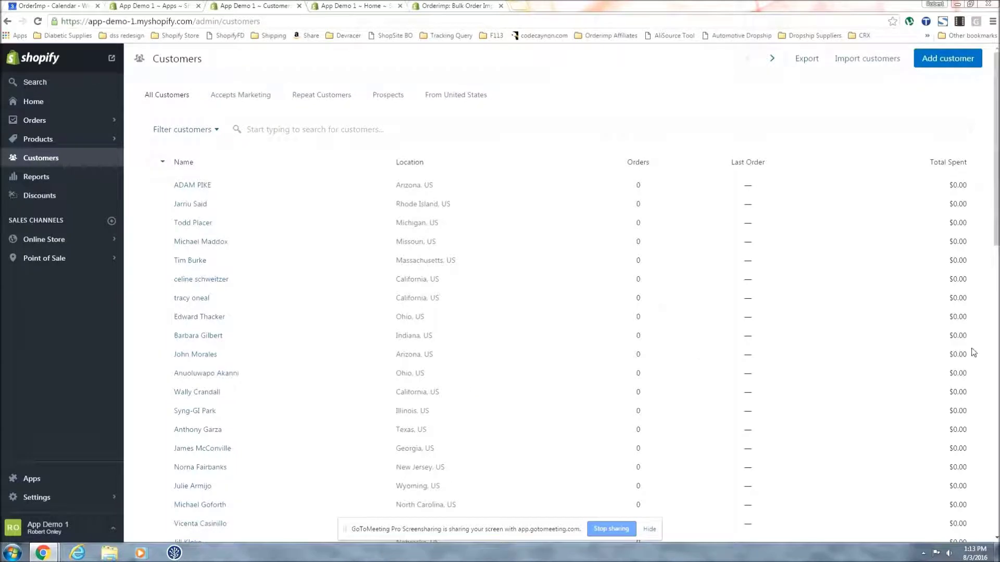
scroll(974, 371, down, 5)
scroll(973, 372, down, 5)
scroll(974, 374, up, 10)
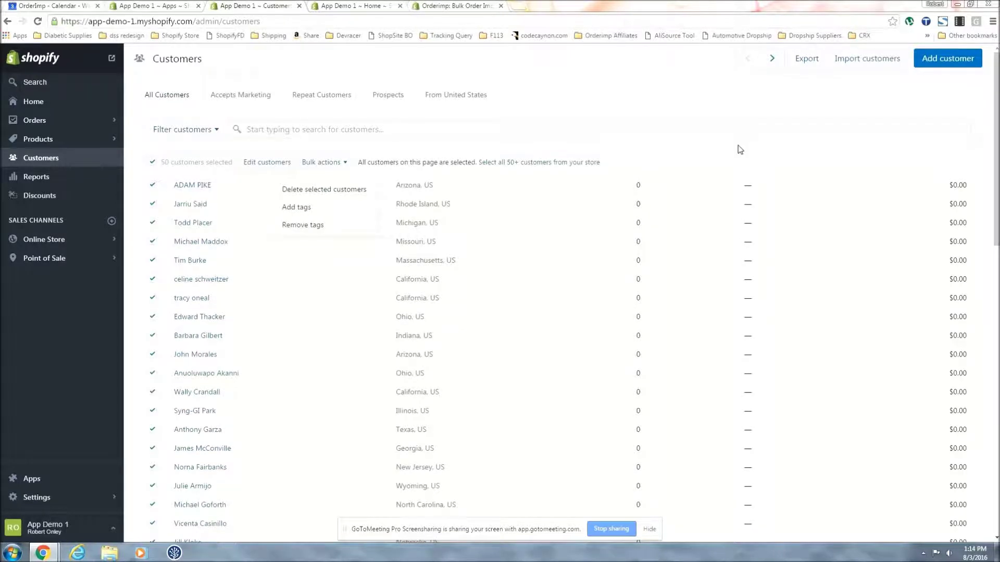
click(127, 111)
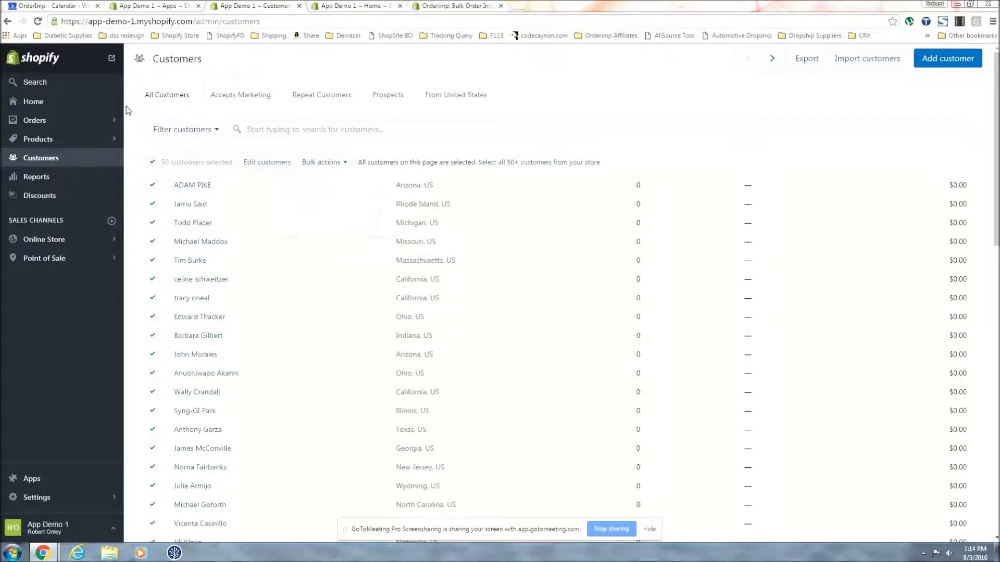
Set customer accounts to optional in the store's checkout settings
click(159, 6)
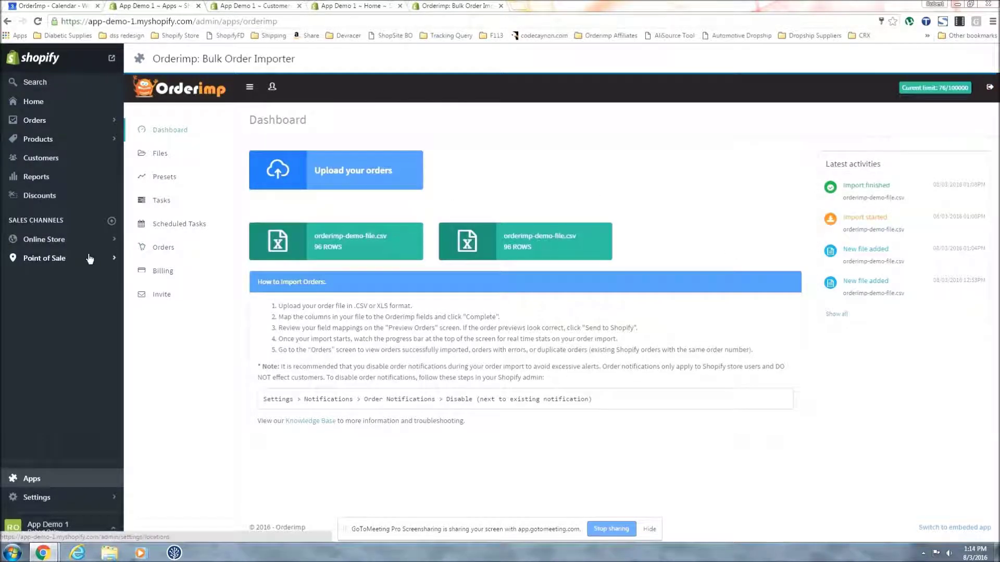
click(40, 241)
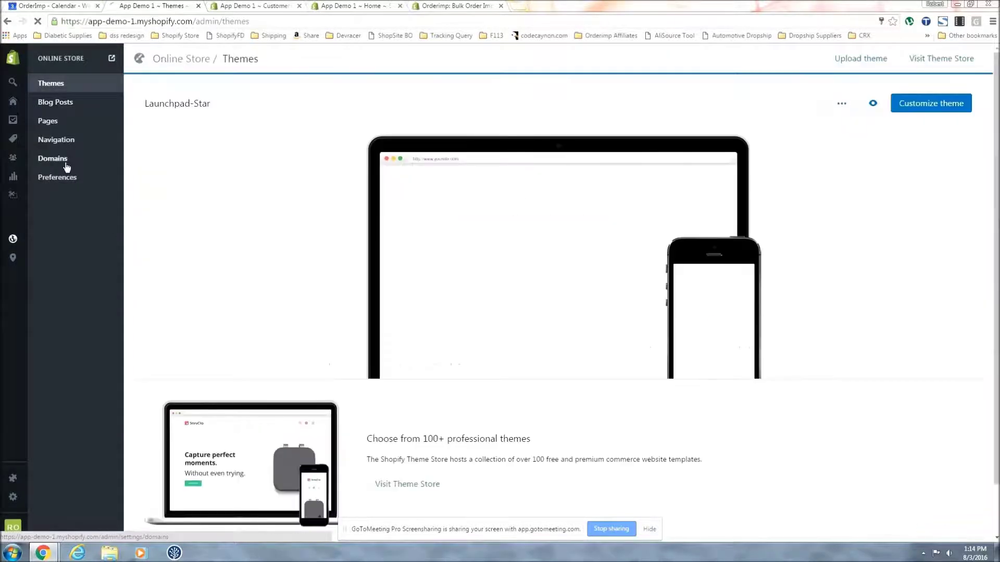
click(66, 502)
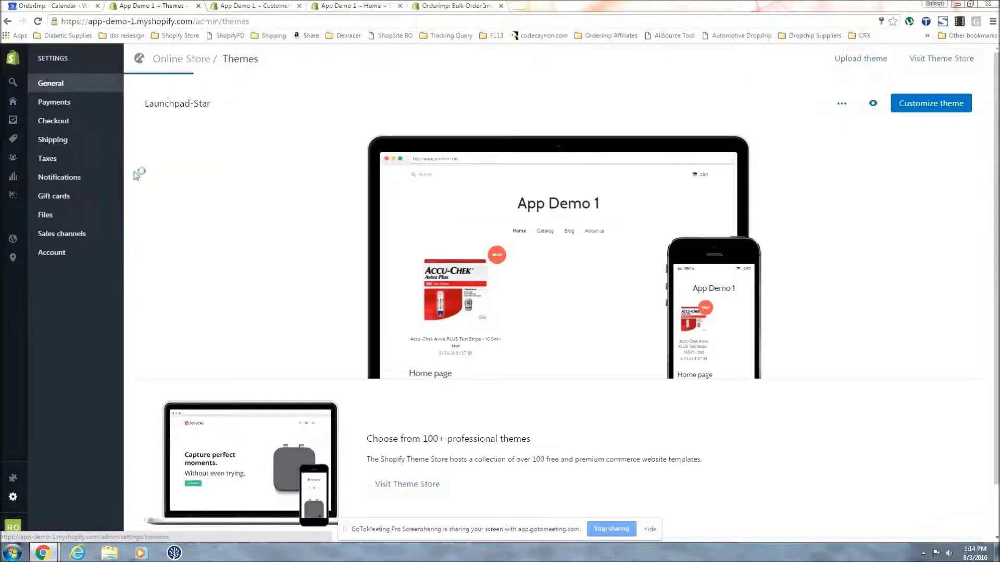
click(65, 122)
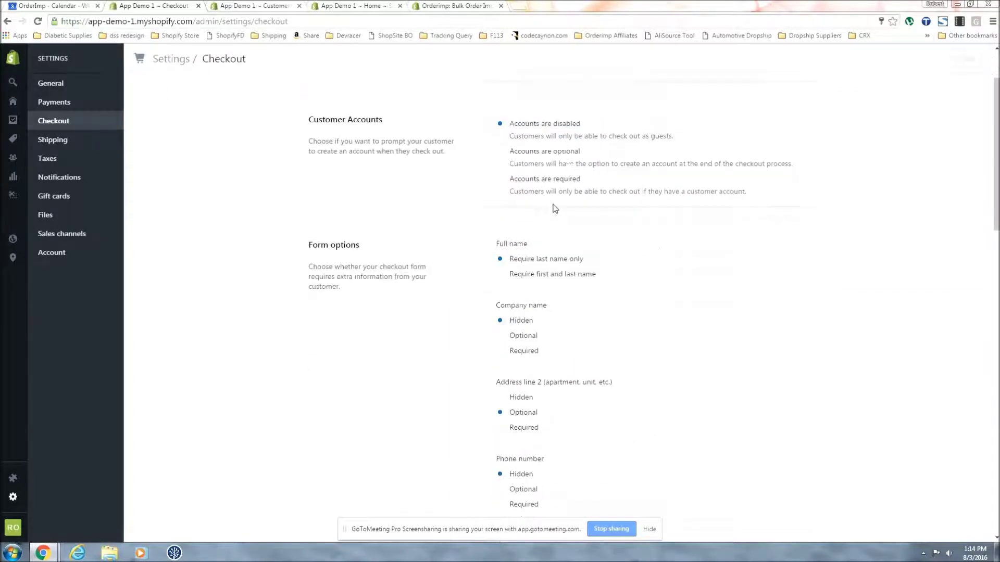
click(556, 134)
scroll(548, 270, down, 1)
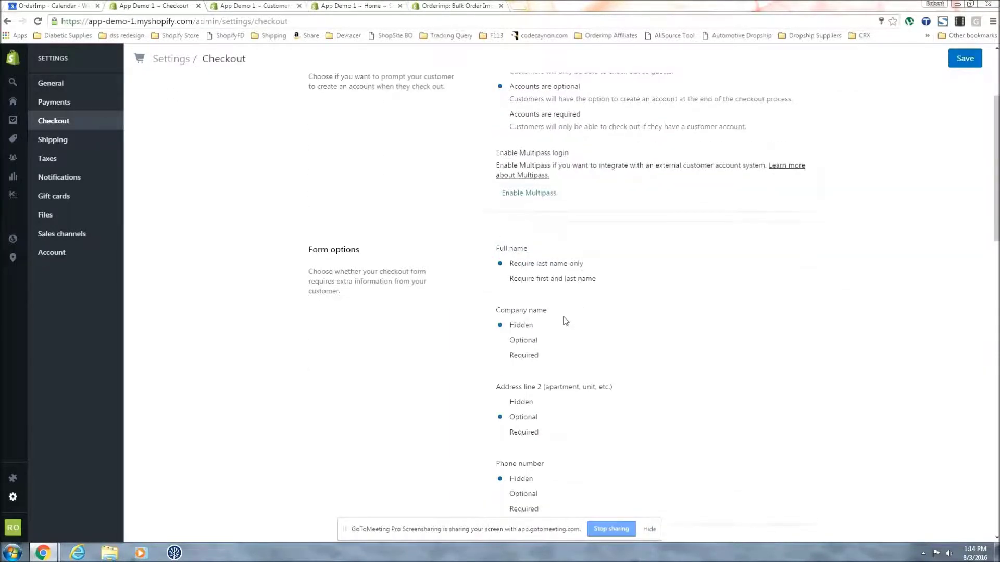
Set the phone number field of the checkout form to Optional
scroll(547, 342, down, 2)
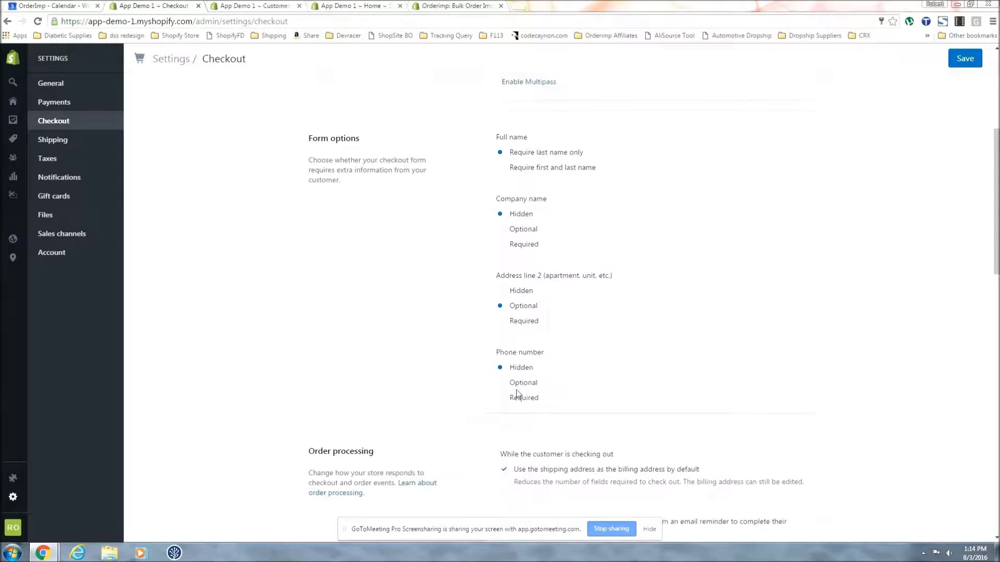
click(502, 400)
click(516, 385)
Disable the existing order notification email in the store's notification settings
mouse_move(30, 161)
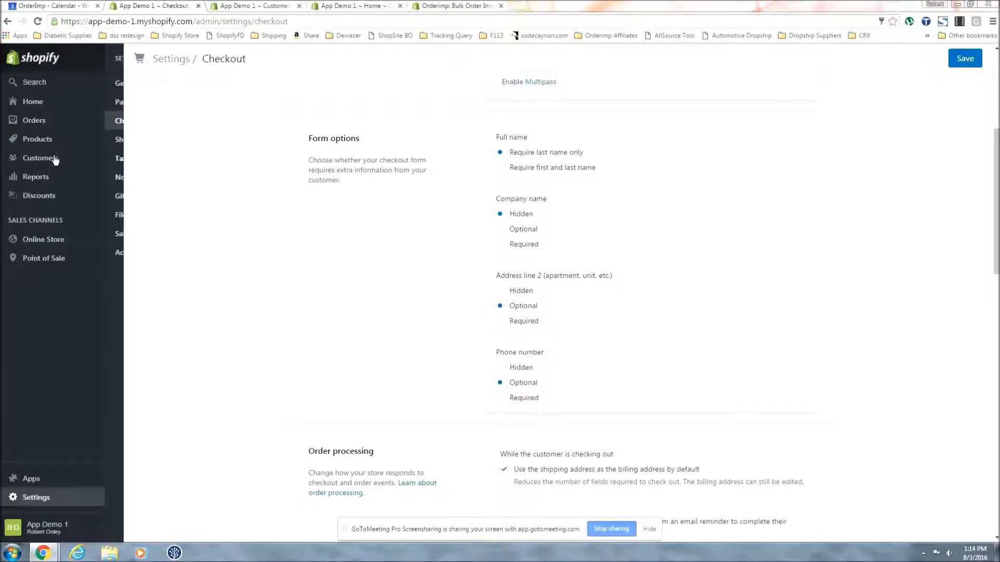
click(36, 499)
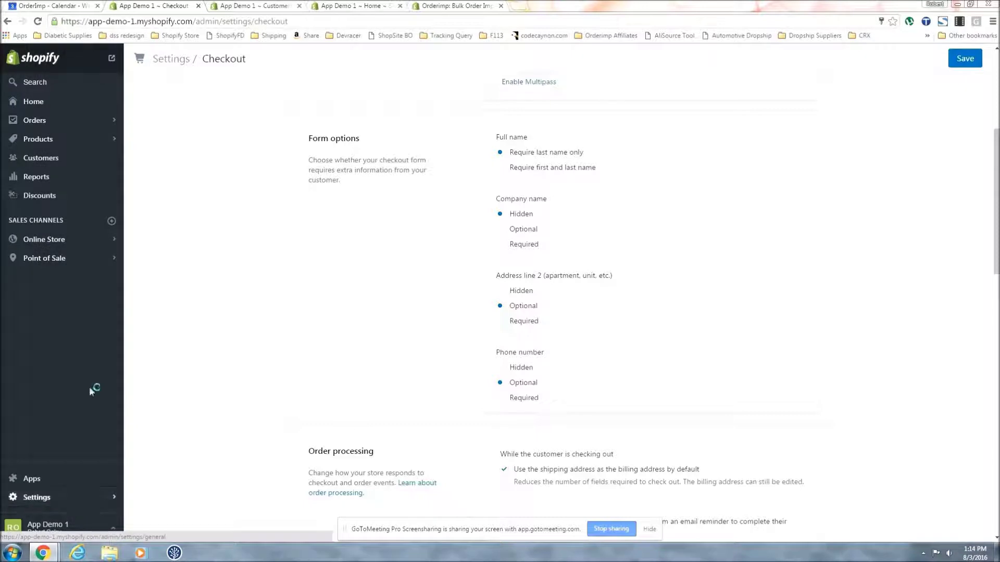
click(71, 178)
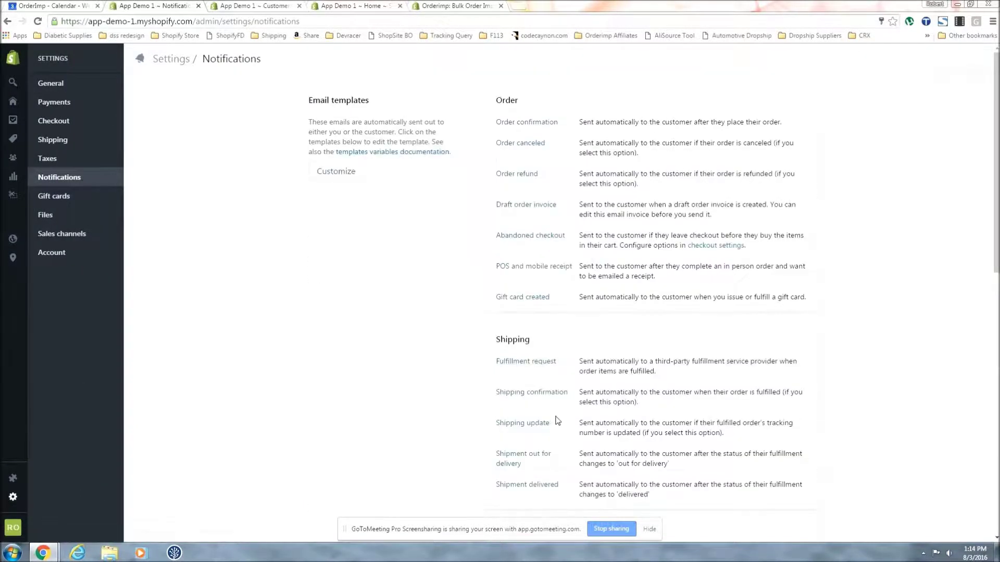
scroll(518, 407, down, 5)
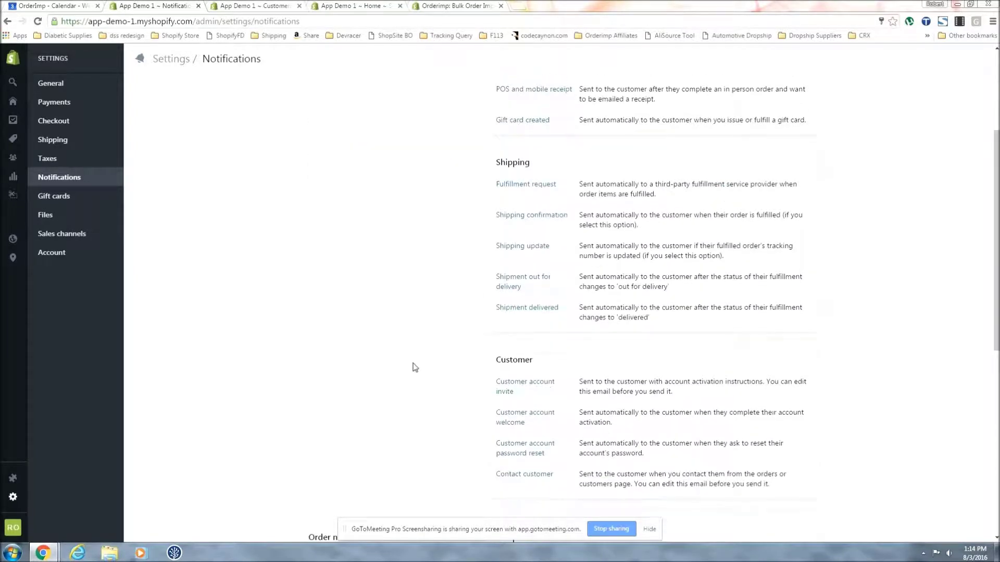
scroll(415, 364, down, 1)
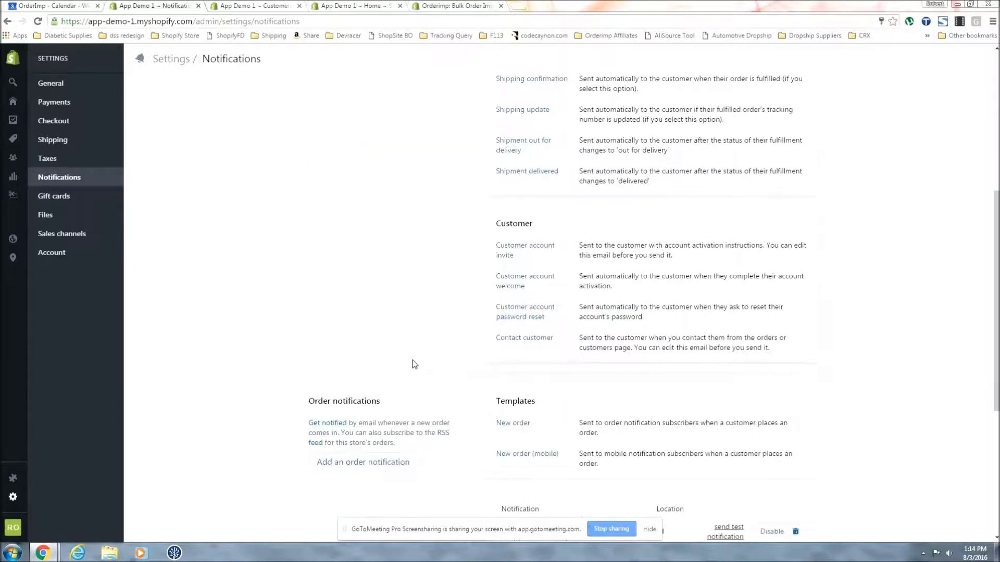
scroll(414, 364, down, 2)
scroll(414, 364, down, 2)
scroll(770, 402, up, 1)
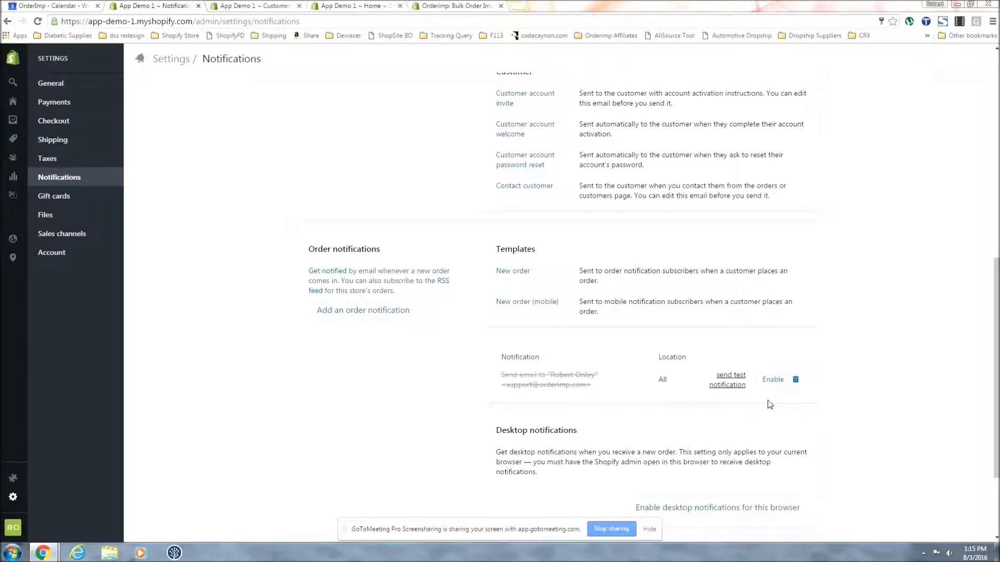
scroll(795, 382, up, 1)
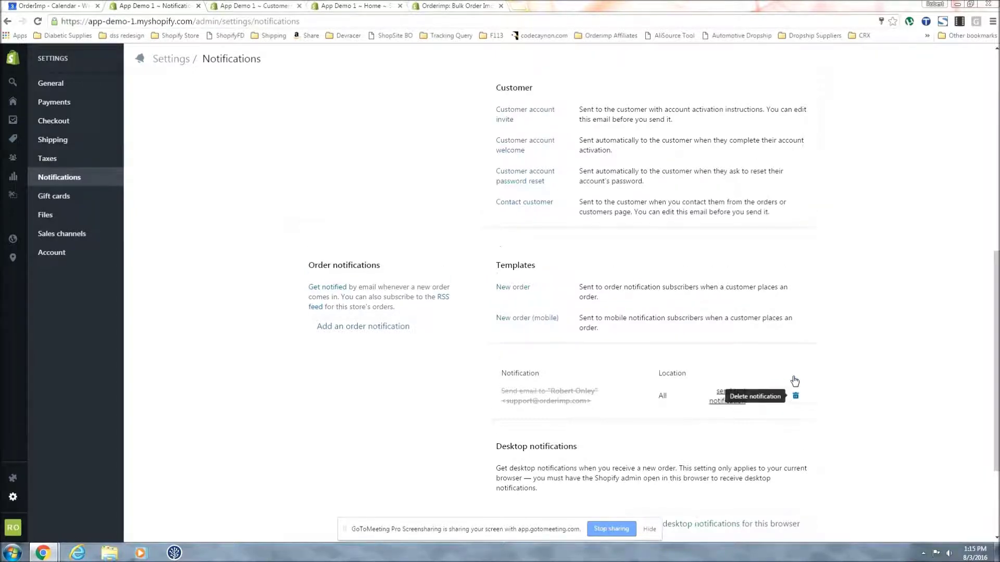
scroll(795, 381, up, 9)
Return to the Orderimp app and load the customer invites overview
click(57, 84)
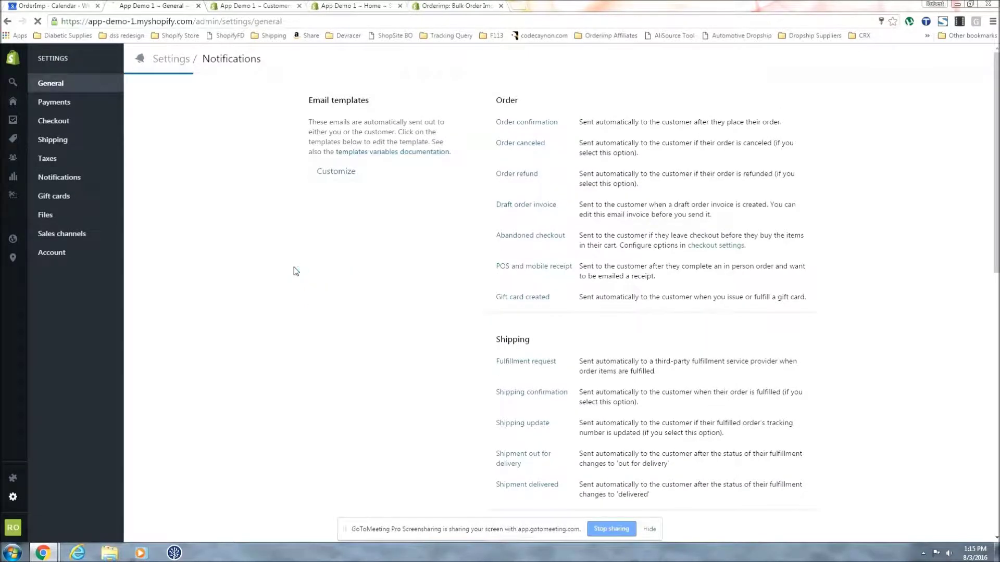
click(262, 5)
click(149, 9)
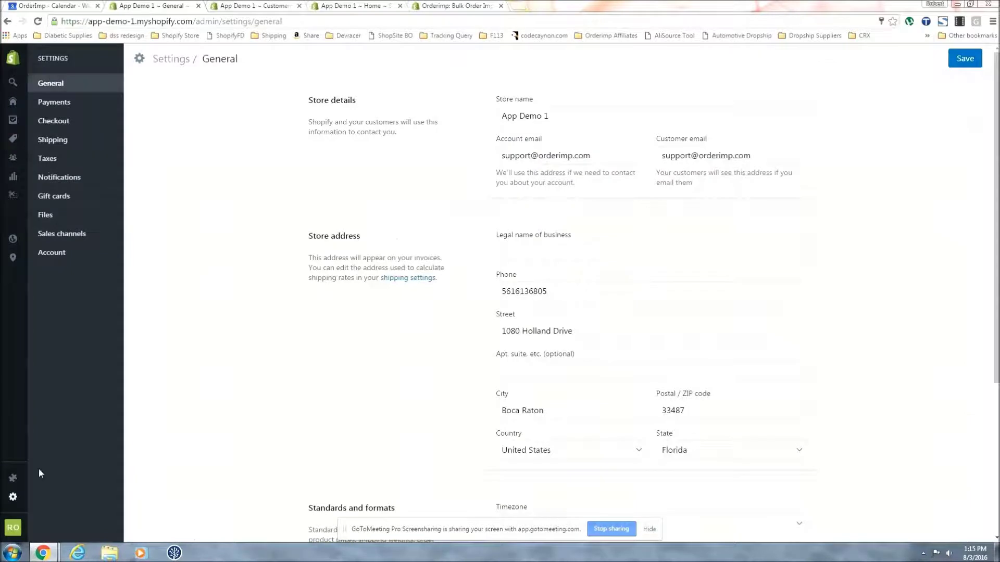
click(14, 480)
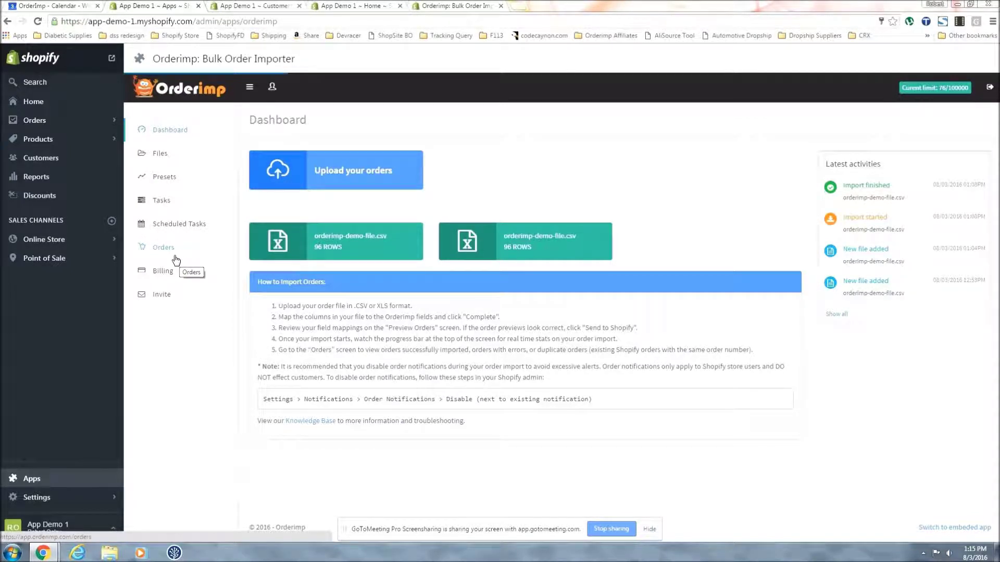
click(161, 295)
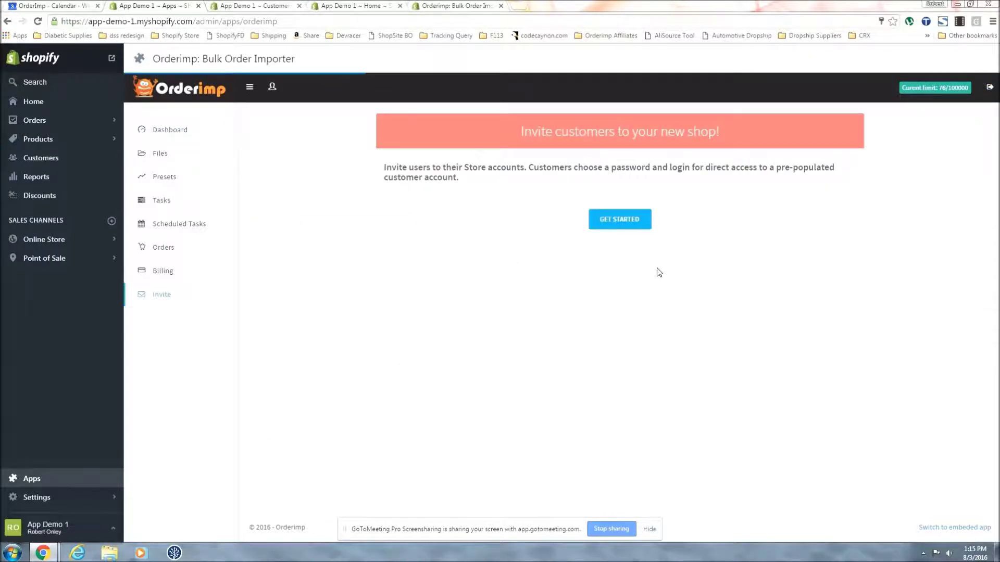
click(642, 225)
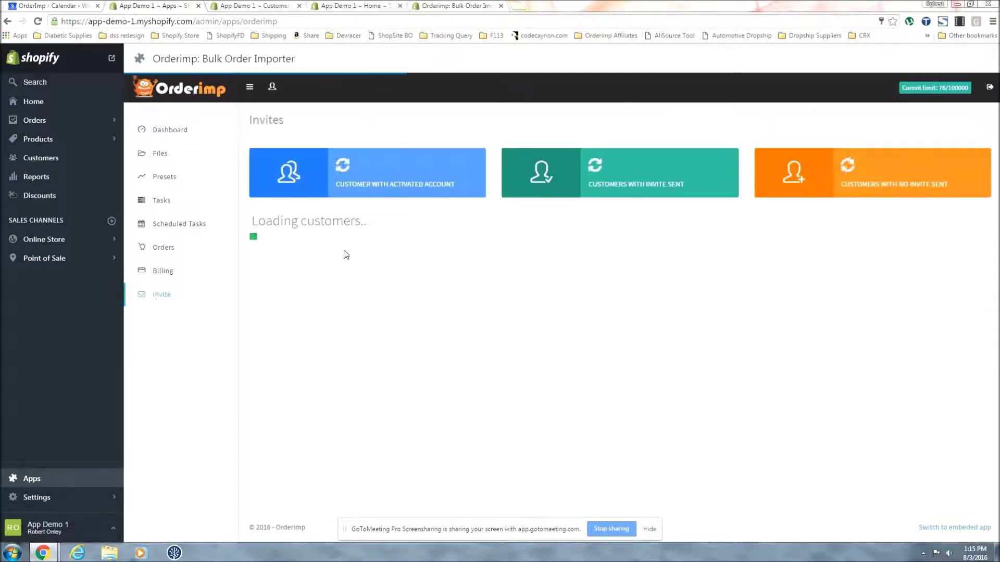
click(320, 180)
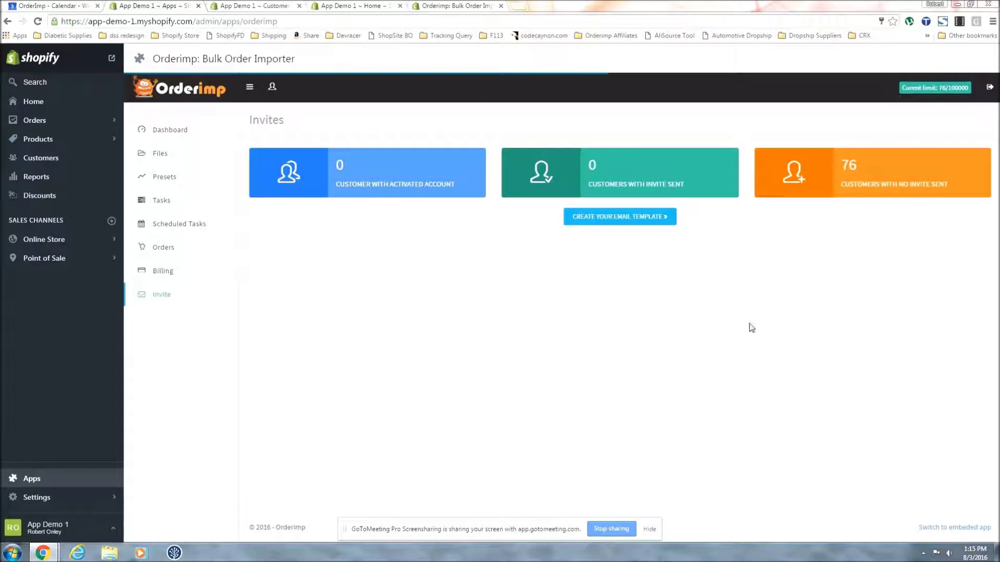
Open the customer account activation email template, review its body placeholders and continue to the invite sending options
click(665, 223)
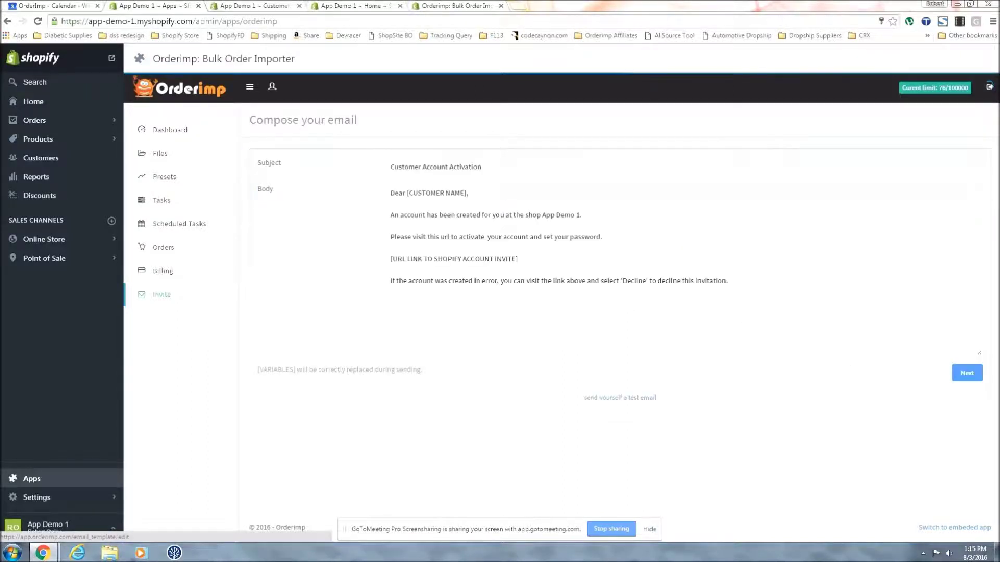
click(447, 197)
click(459, 267)
click(760, 277)
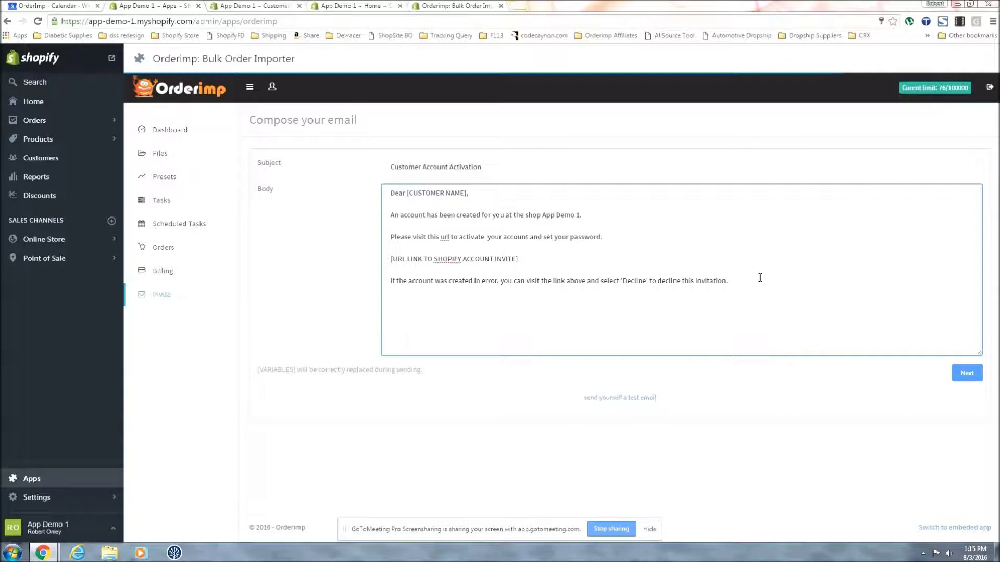
click(972, 374)
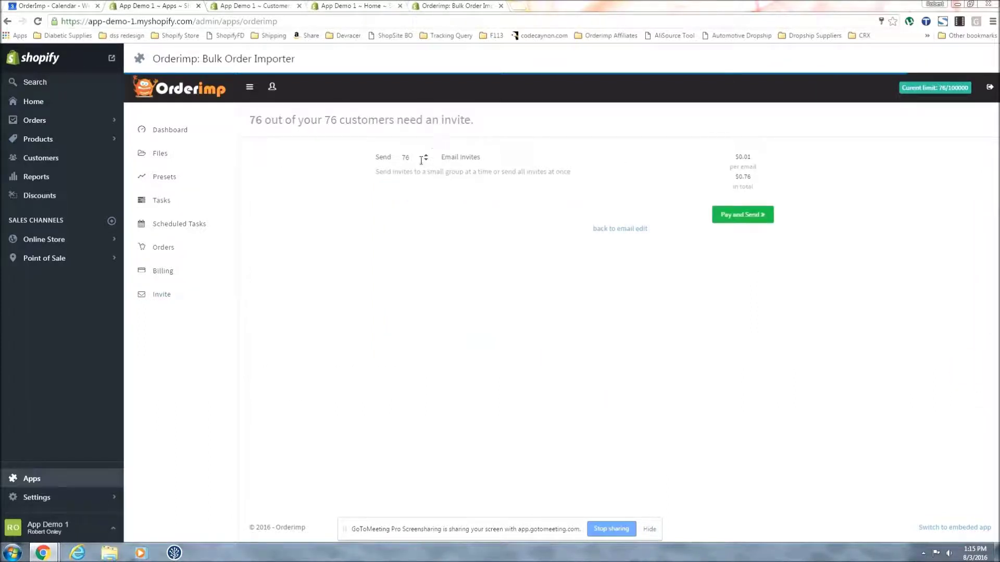
Try 150 as the number of email invites to send, and clear the value again
double_click(419, 161)
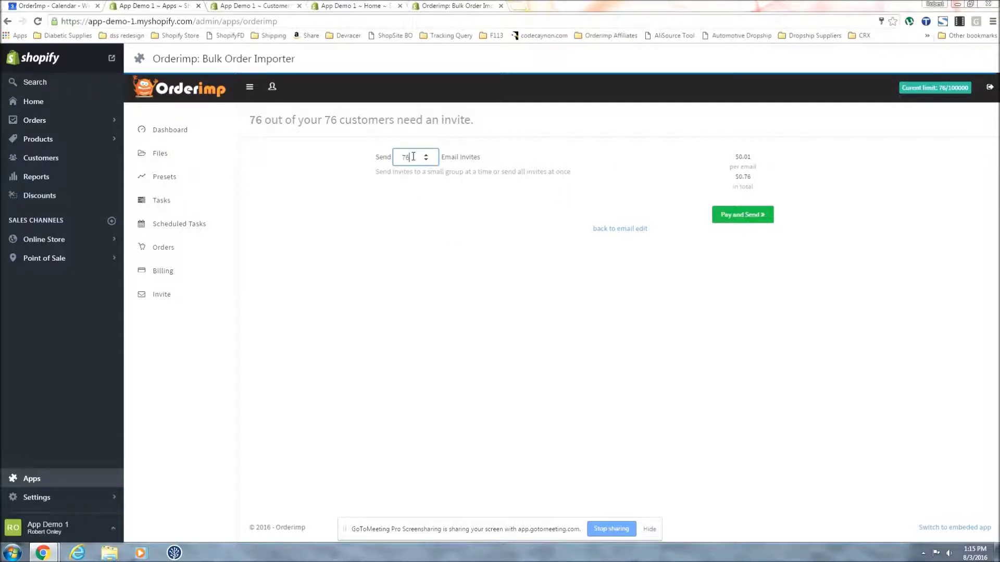
text(150)
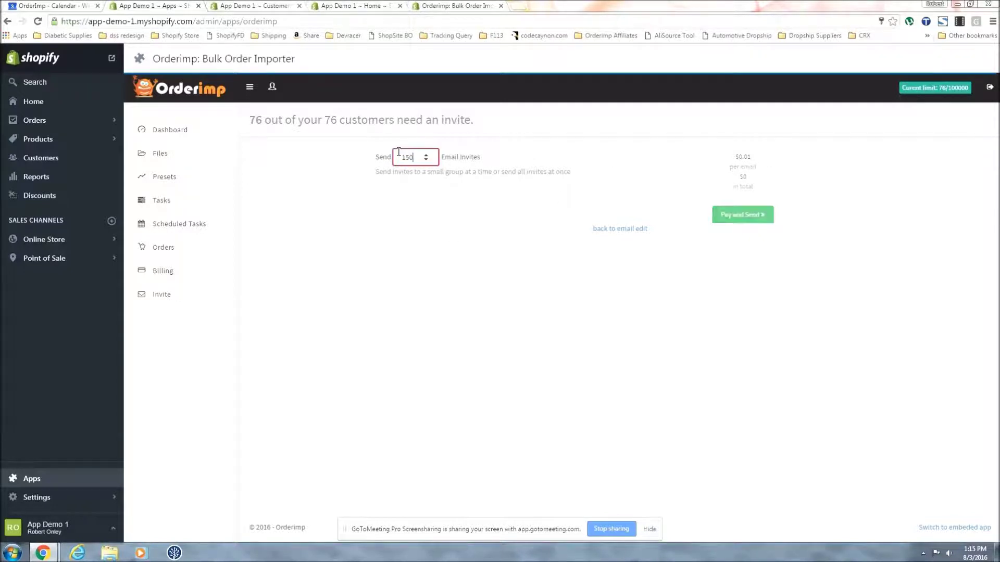
key(BackSpace)
key(BackSpace)
key(BackSpace)
Check Orderimp's orders list, and upload the local order file orderimp-demo-file-3.csv from the dashboard
click(166, 249)
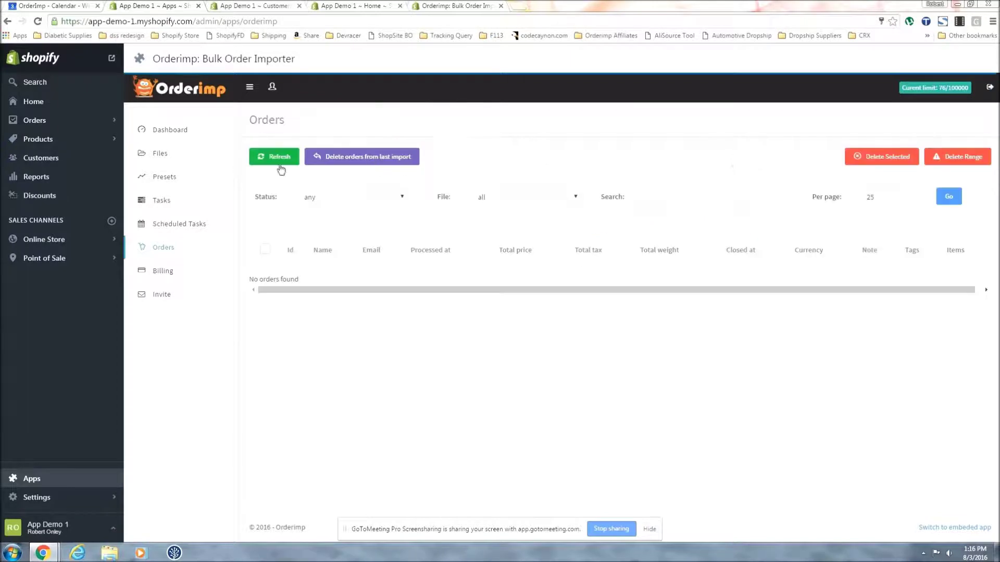
click(177, 131)
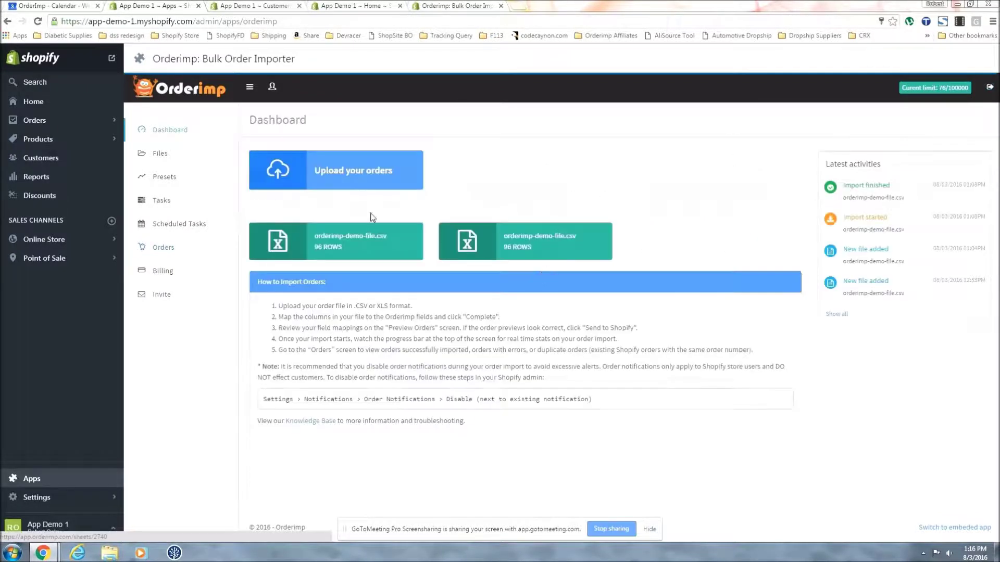
click(354, 175)
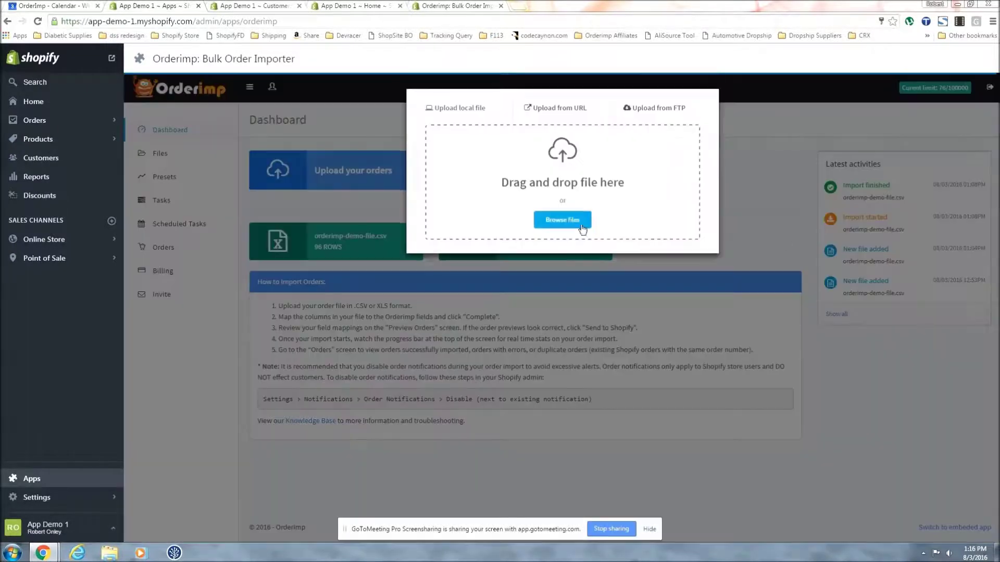
click(607, 239)
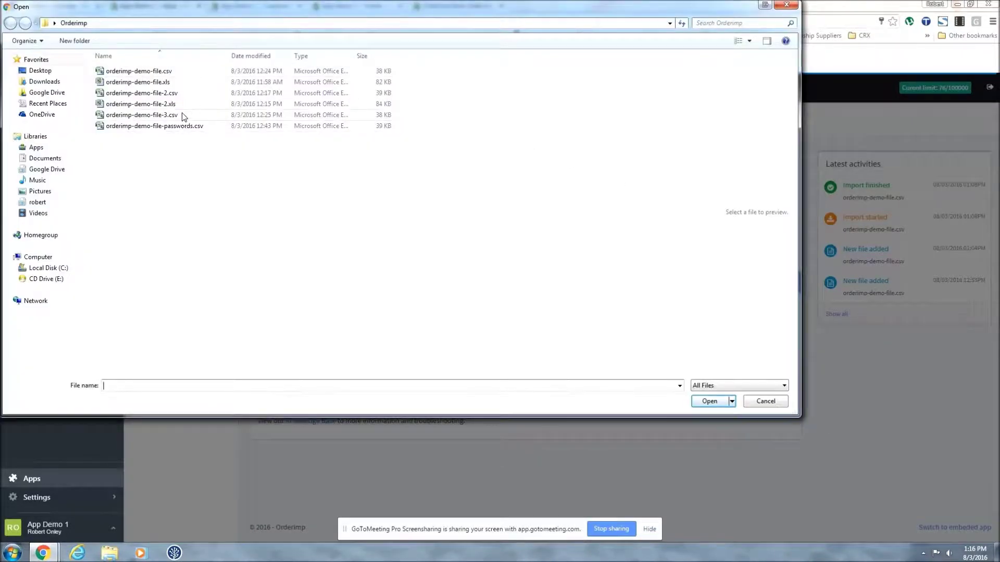
click(184, 116)
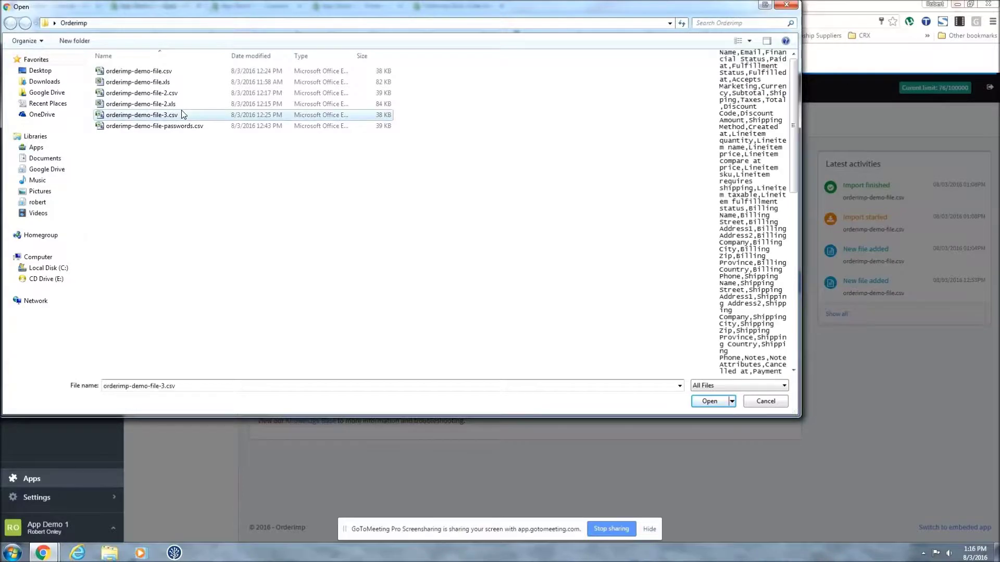
click(709, 406)
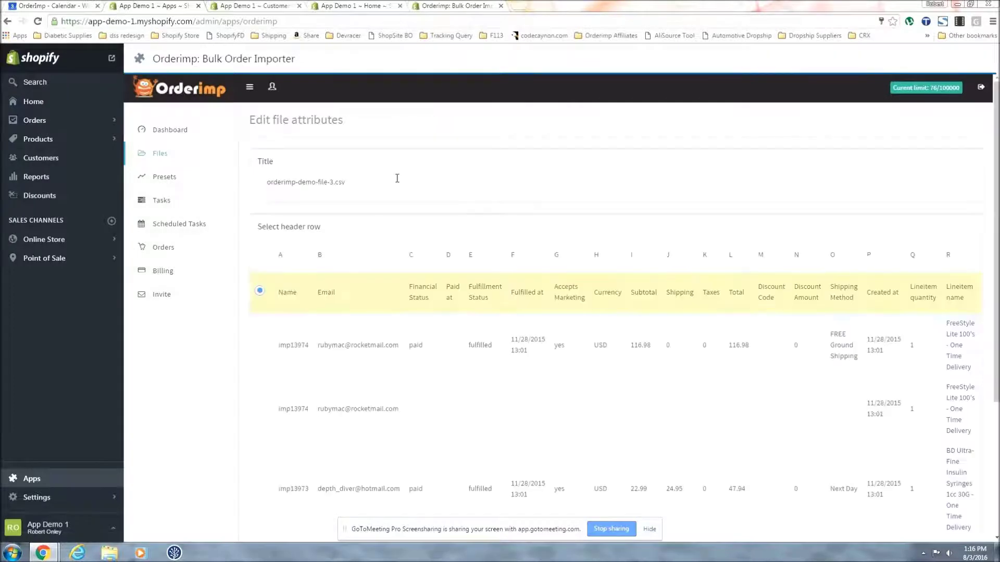
Review the uploaded file's title and header row, and choose orderimp-demo-file-3.csv as the additional file to merge
scroll(810, 468, down, 4)
scroll(455, 212, up, 1)
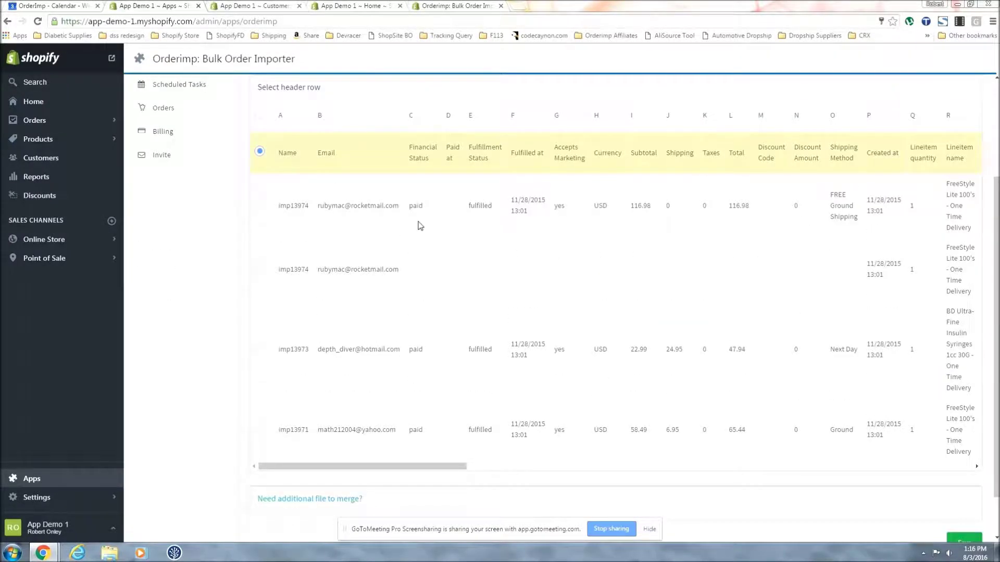
scroll(420, 225, up, 1)
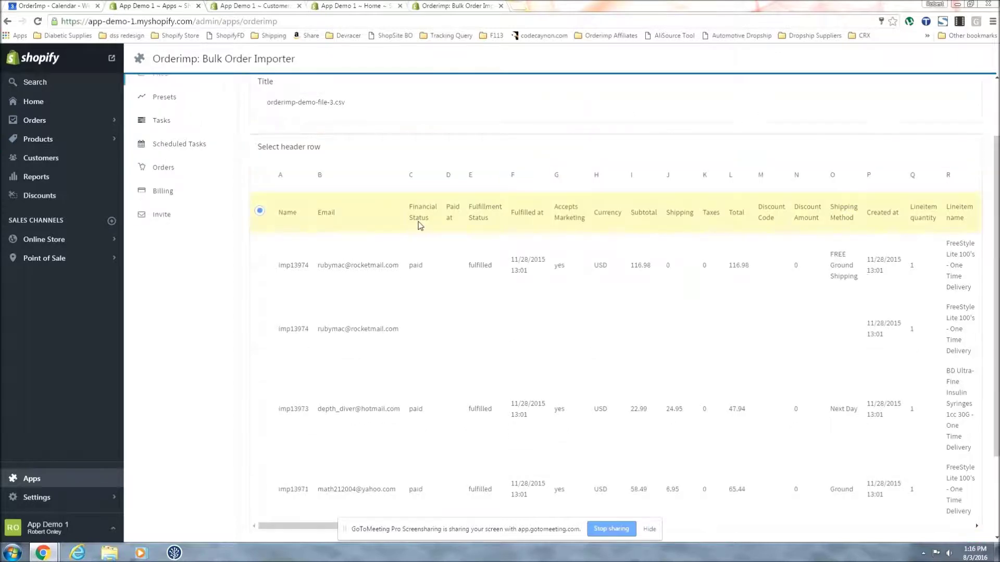
scroll(452, 221, up, 1)
scroll(452, 221, down, 2)
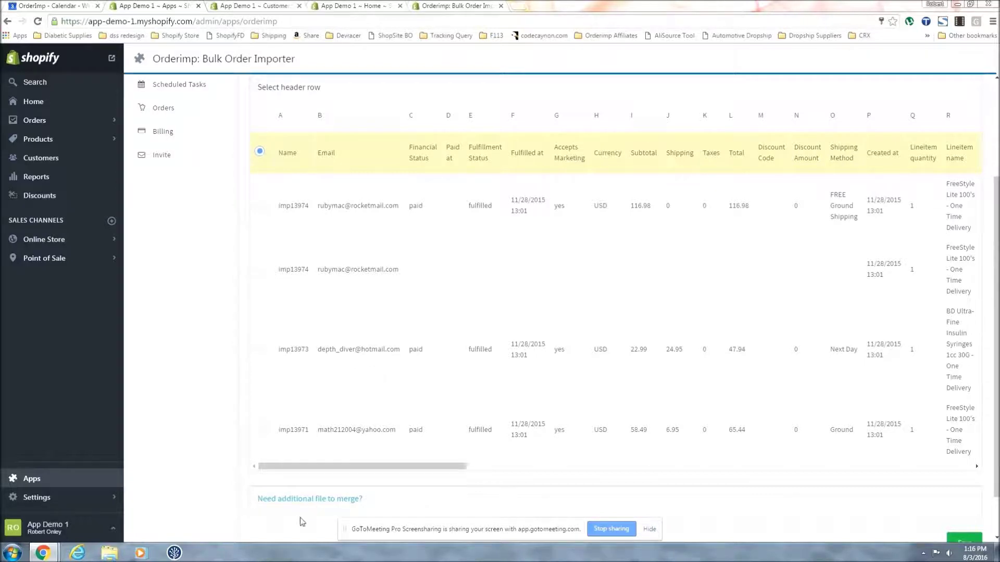
click(436, 503)
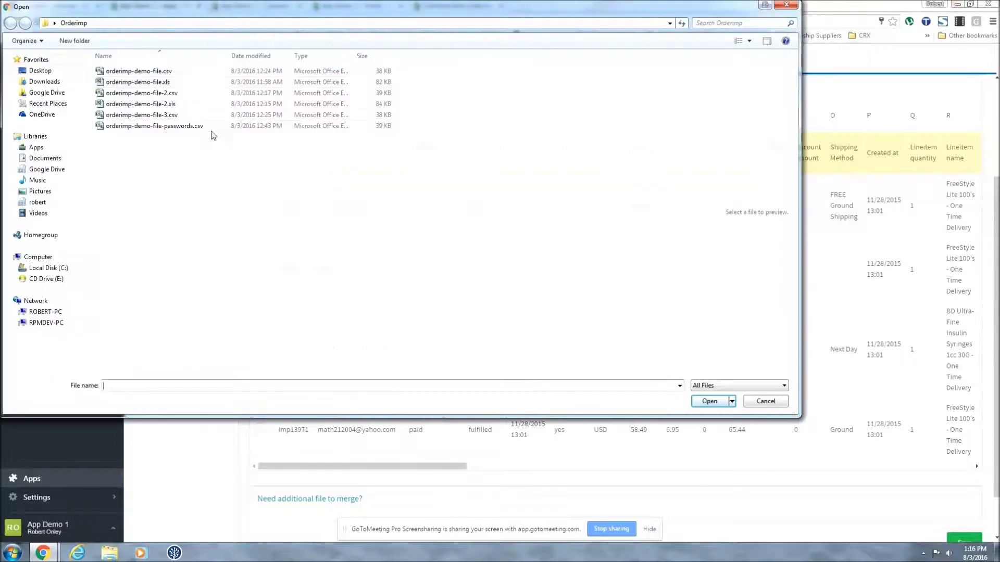
click(183, 115)
click(724, 404)
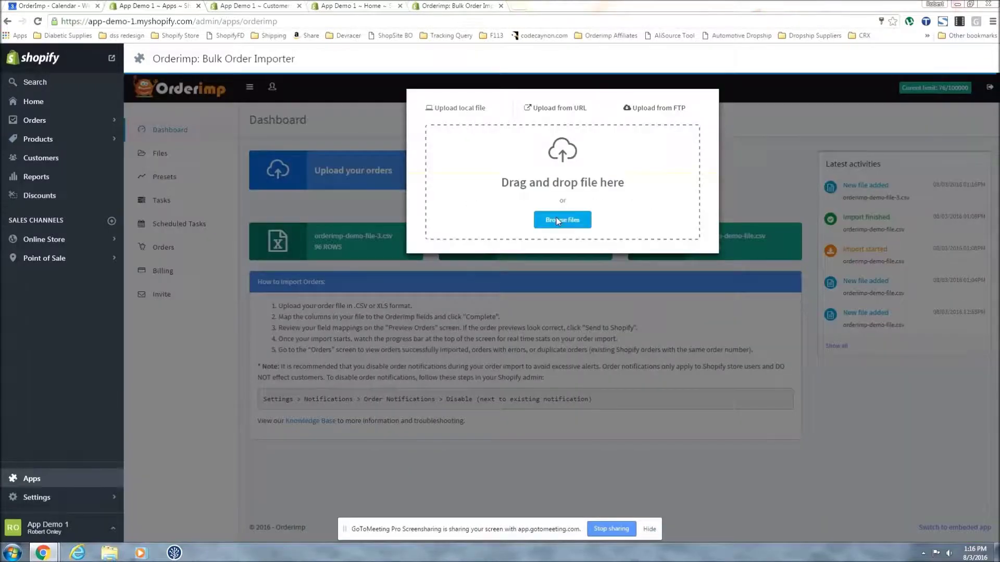
Upload the local order file orderimp-demo-file-3.csv and continue with its first row as the header row
click(558, 218)
click(189, 115)
click(717, 405)
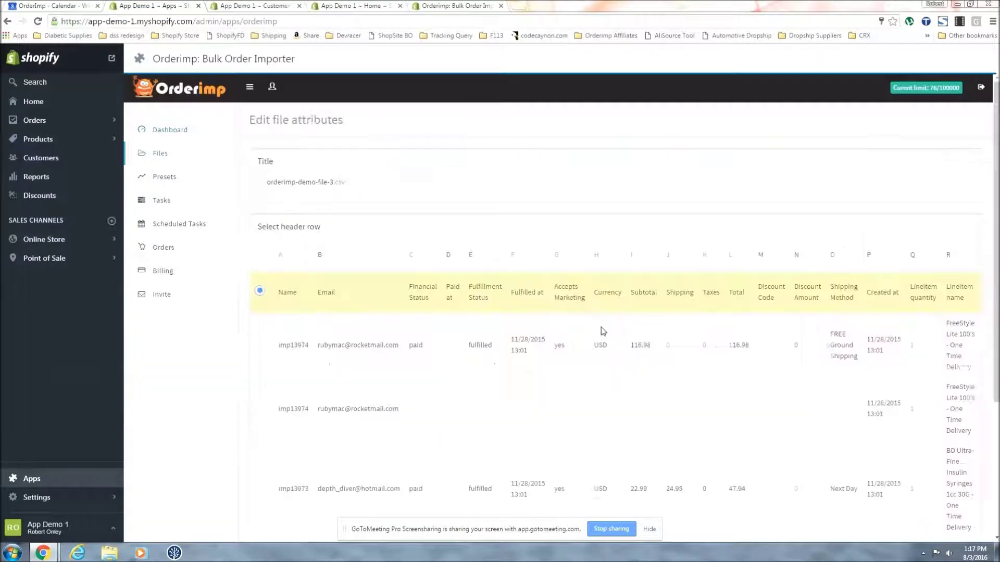
scroll(723, 388, down, 5)
click(944, 392)
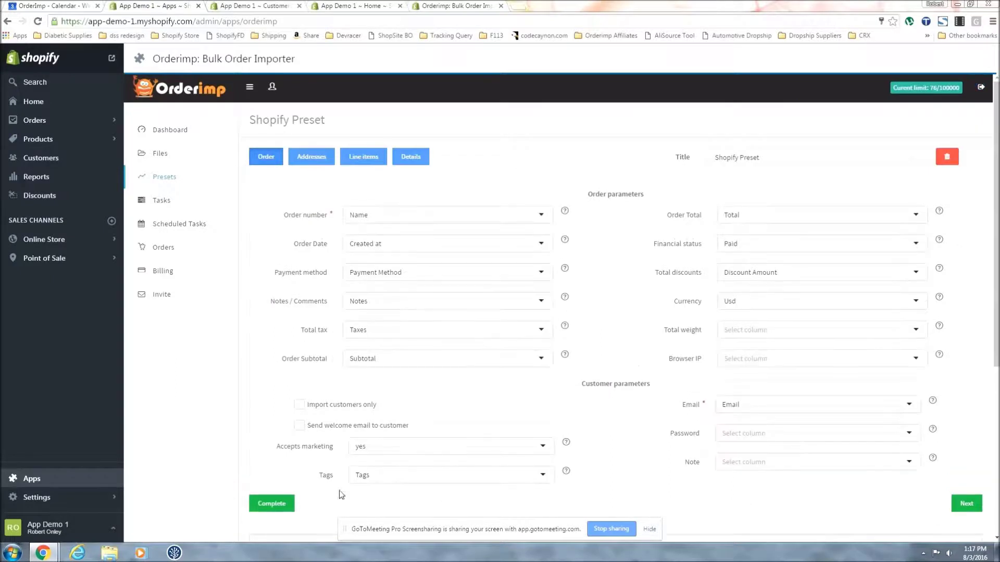
Complete the Shopify Preset mapping and start sending the previewed orders to Shopify
click(271, 510)
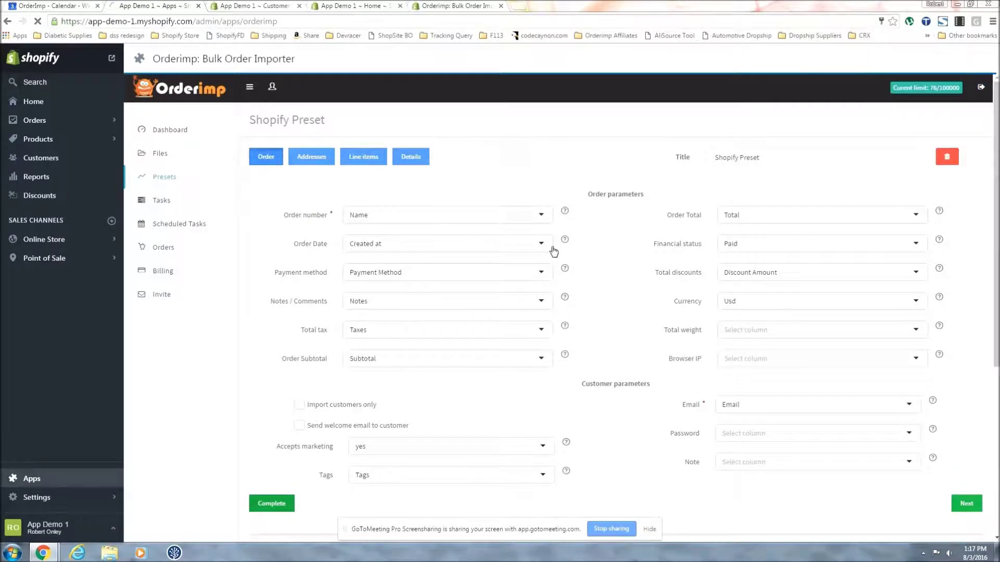
click(977, 126)
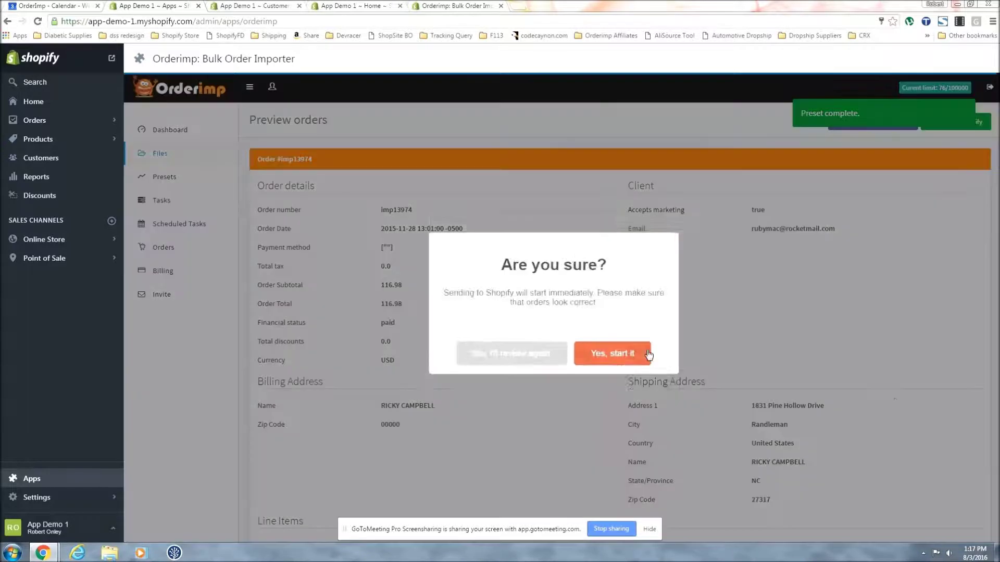
click(640, 350)
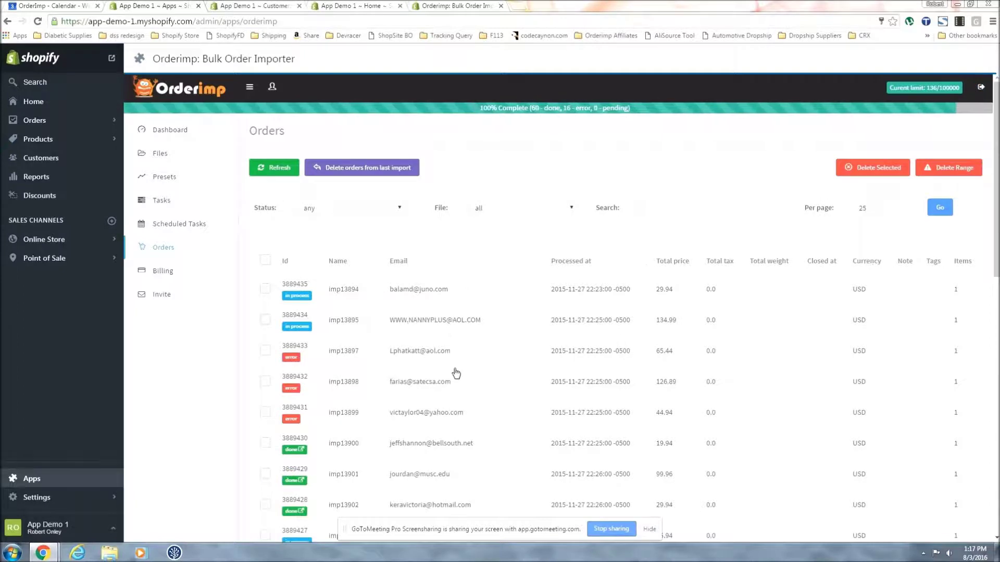
Open a failed order with billing address problems from the orders list, review its import errors and go back to the list
scroll(456, 373, down, 2)
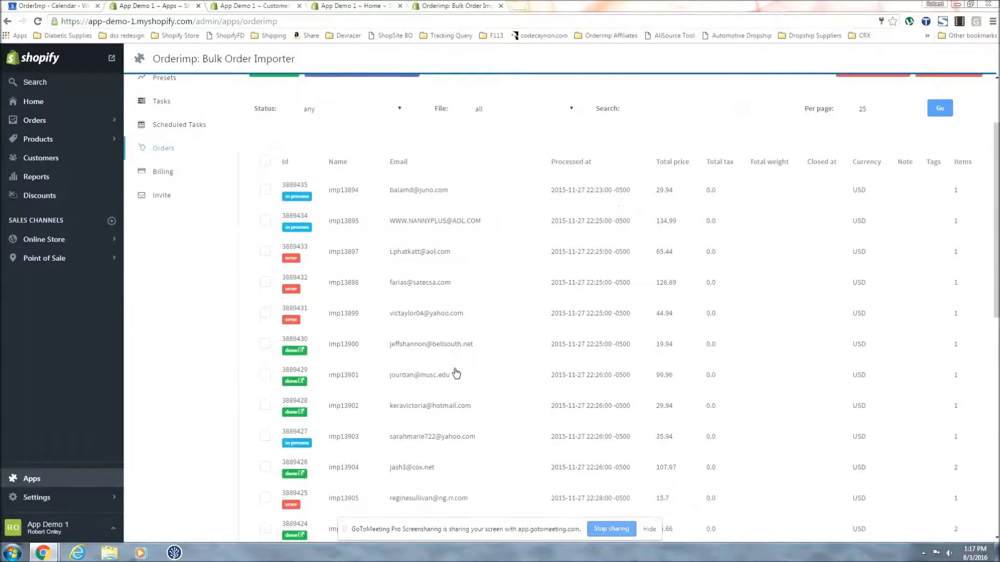
click(533, 287)
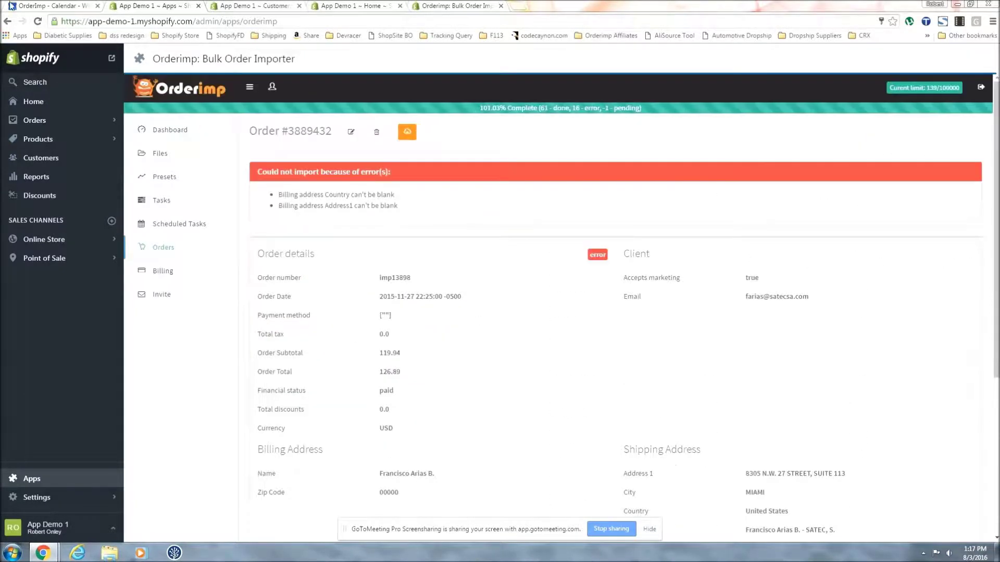
scroll(553, 308, down, 1)
mouse_move(256, 119)
mouse_down()
mouse_move(419, 145)
mouse_move(307, 153)
mouse_move(246, 124)
mouse_up()
click(418, 167)
click(37, 21)
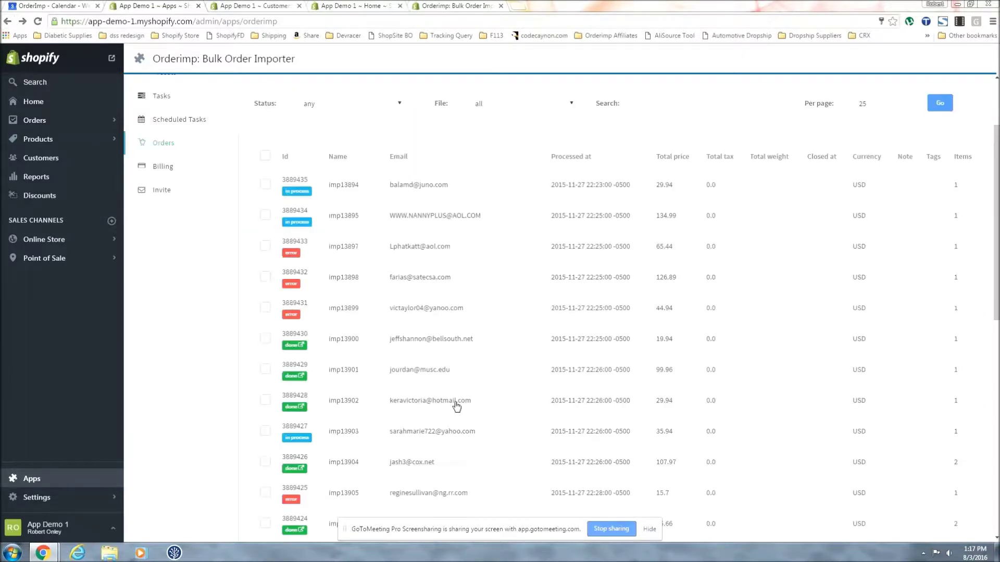
Open another failed order further down the list and compare its import errors with the client's email domain
scroll(457, 407, down, 2)
click(364, 424)
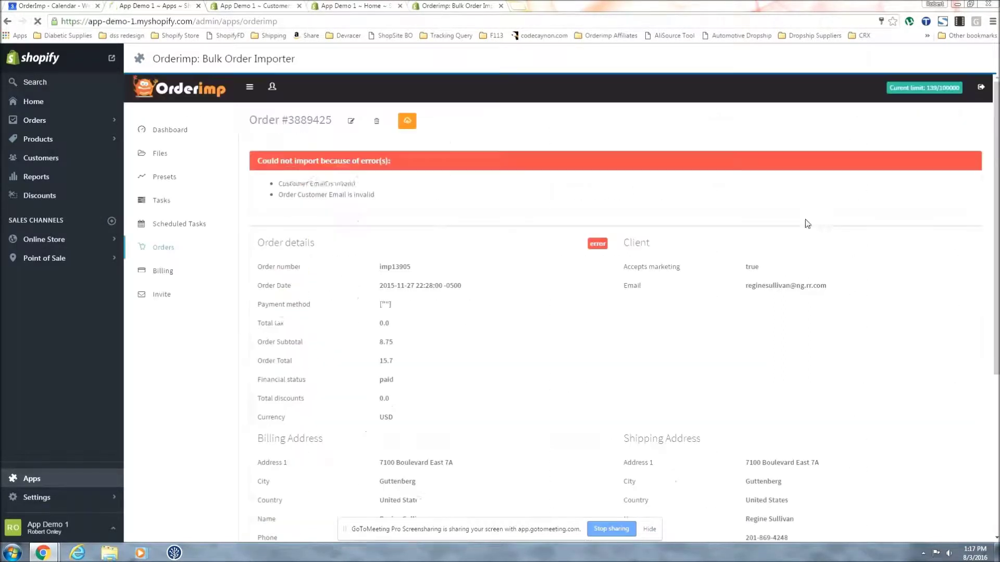
scroll(521, 239, down, 2)
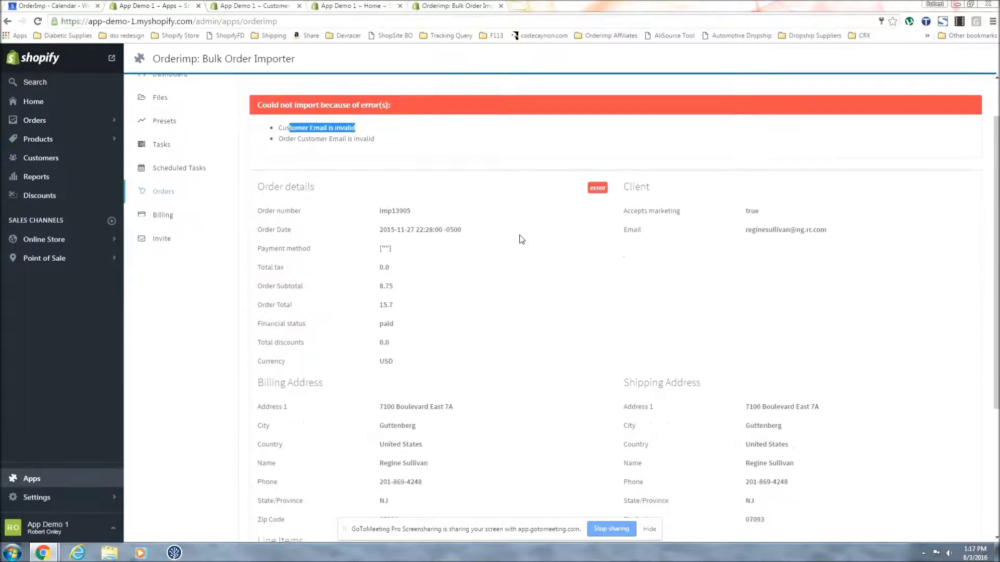
scroll(797, 195, up, 1)
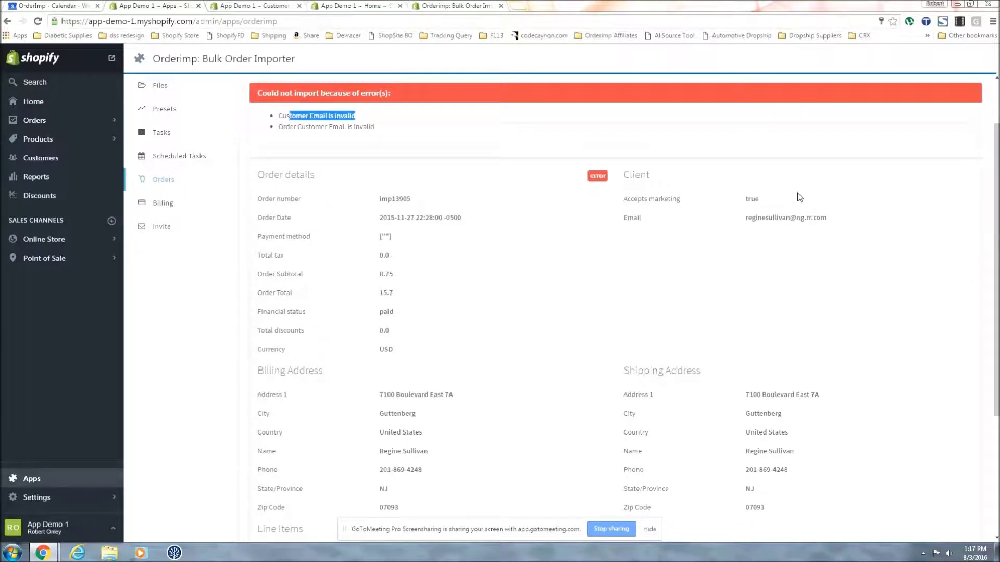
scroll(799, 197, up, 2)
drag(795, 286, 860, 294)
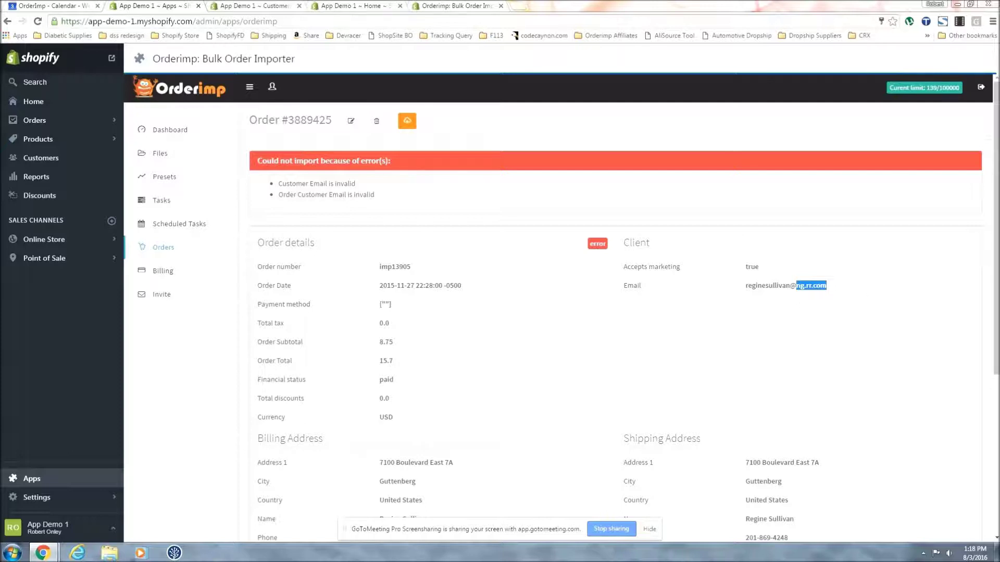
Open Orderimp's billing options and set the prepaid credits plan to 2,500 credits - $100.00
click(196, 255)
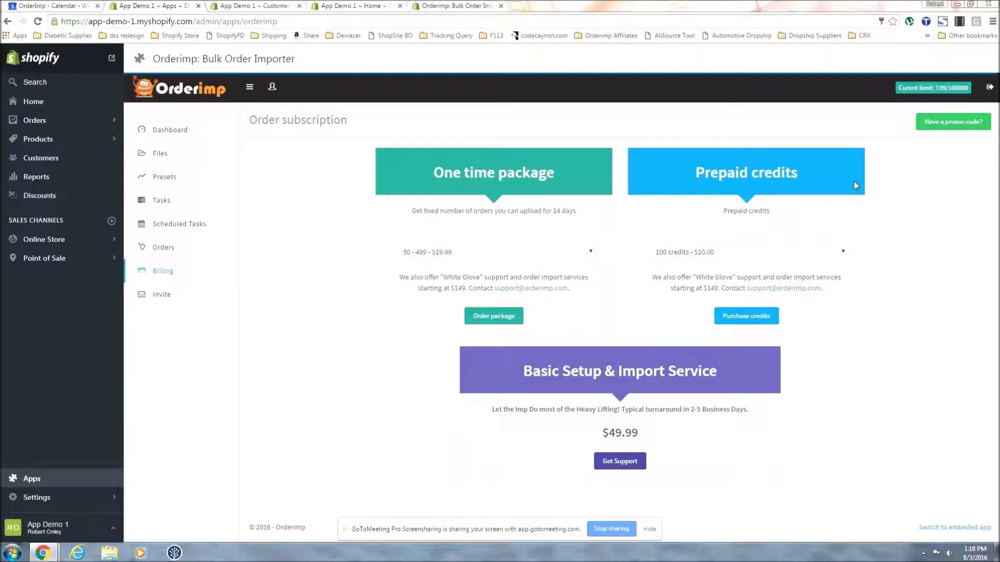
triple_click(573, 177)
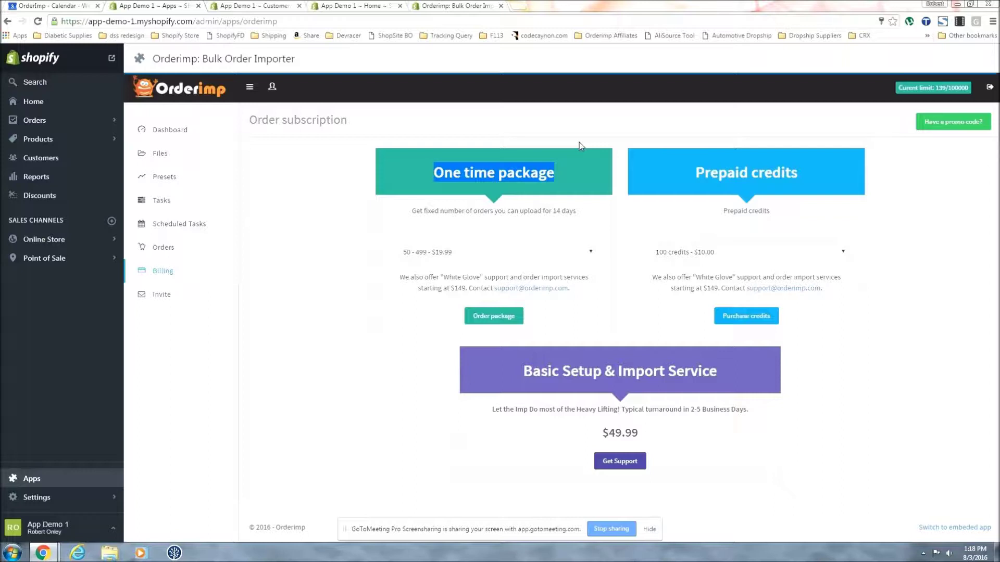
click(813, 252)
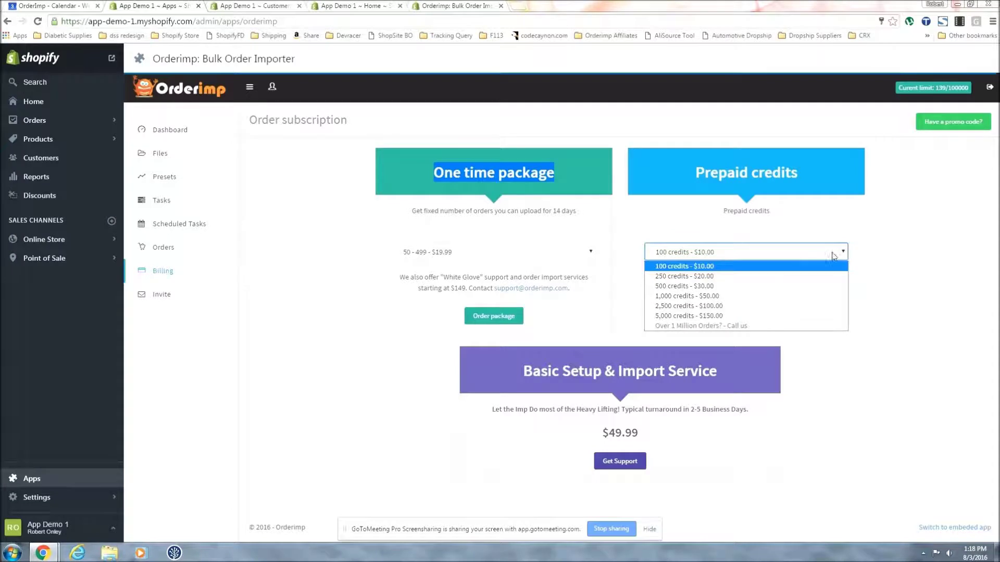
click(823, 289)
click(821, 284)
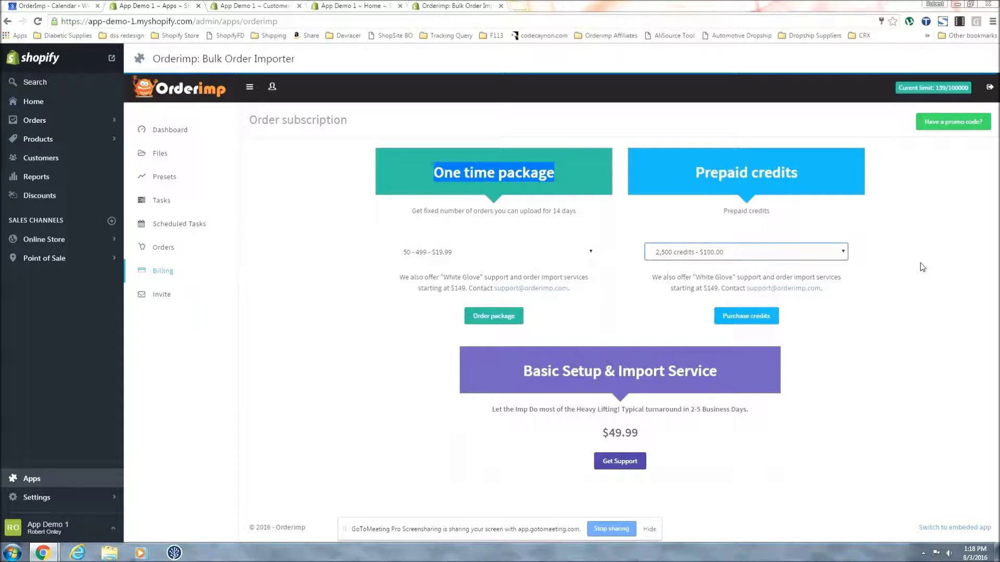
Examine the one time package's order limit, upload period and price tiers without changing the selected tier
click(473, 208)
mouse_move(417, 210)
mouse_down()
mouse_move(578, 210)
mouse_move(587, 219)
mouse_move(415, 211)
mouse_up()
drag(579, 213, 518, 212)
click(512, 215)
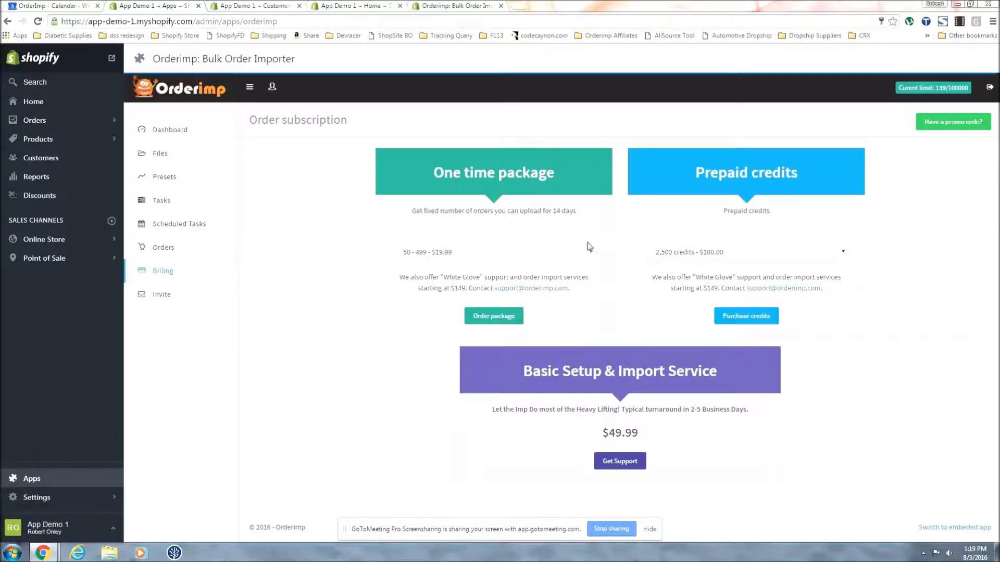
click(582, 252)
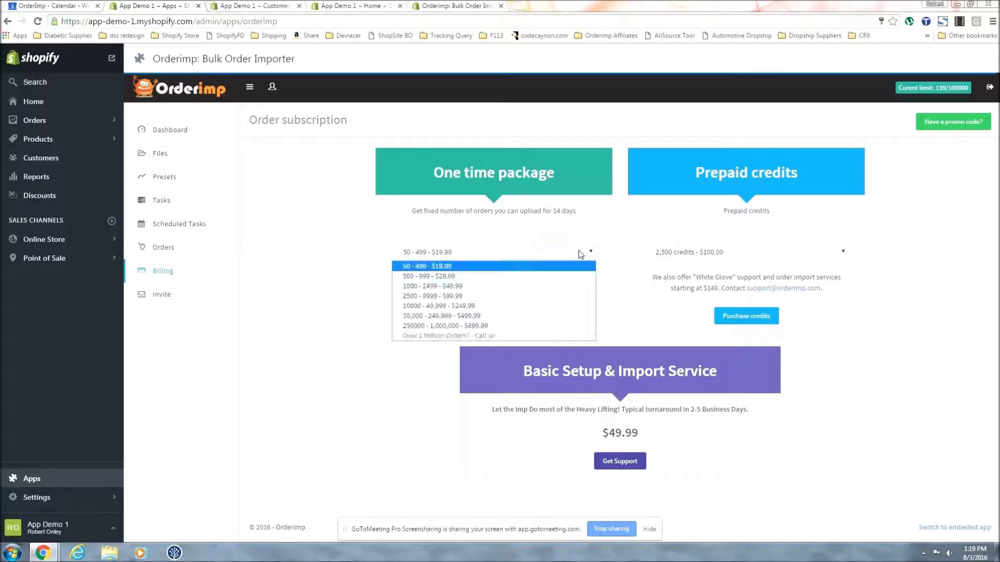
click(593, 228)
drag(552, 211, 566, 211)
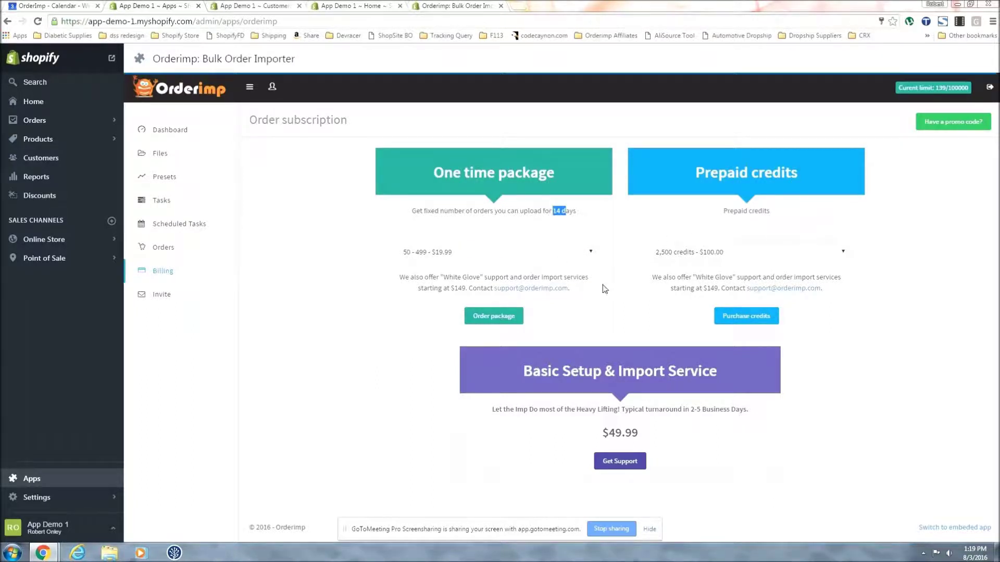
click(542, 255)
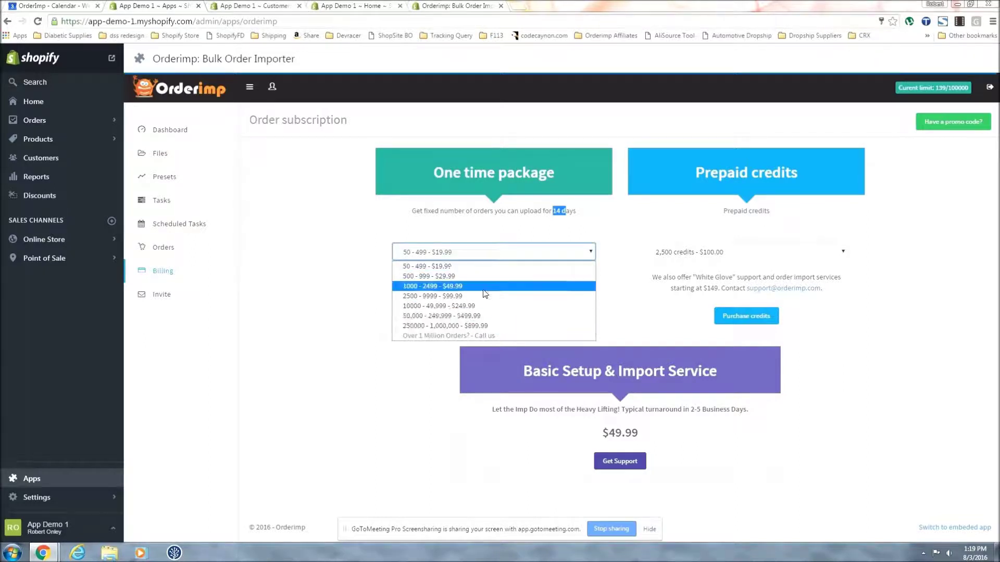
click(882, 409)
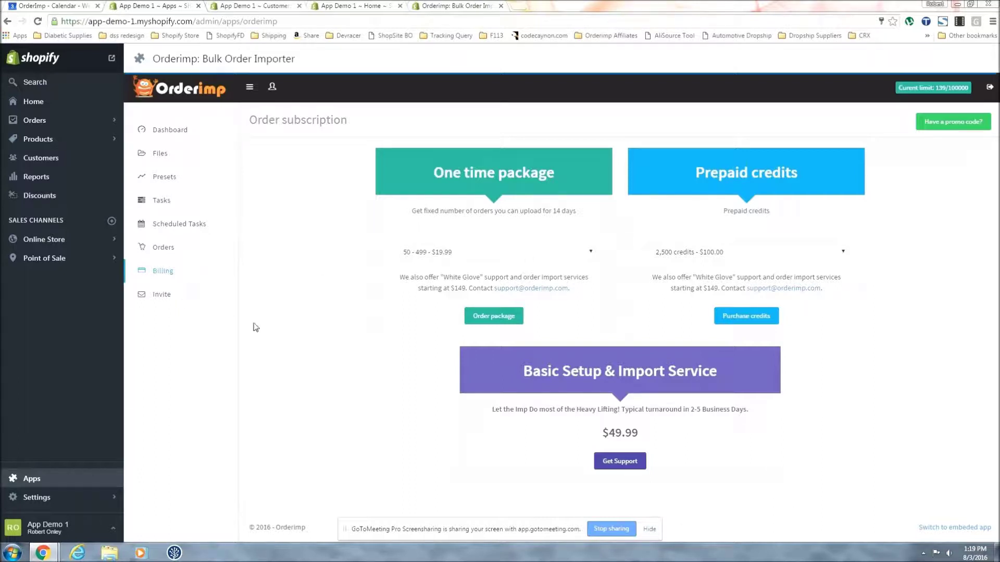
Review the import tasks and the full activity log, and open the list of uploaded files
click(161, 202)
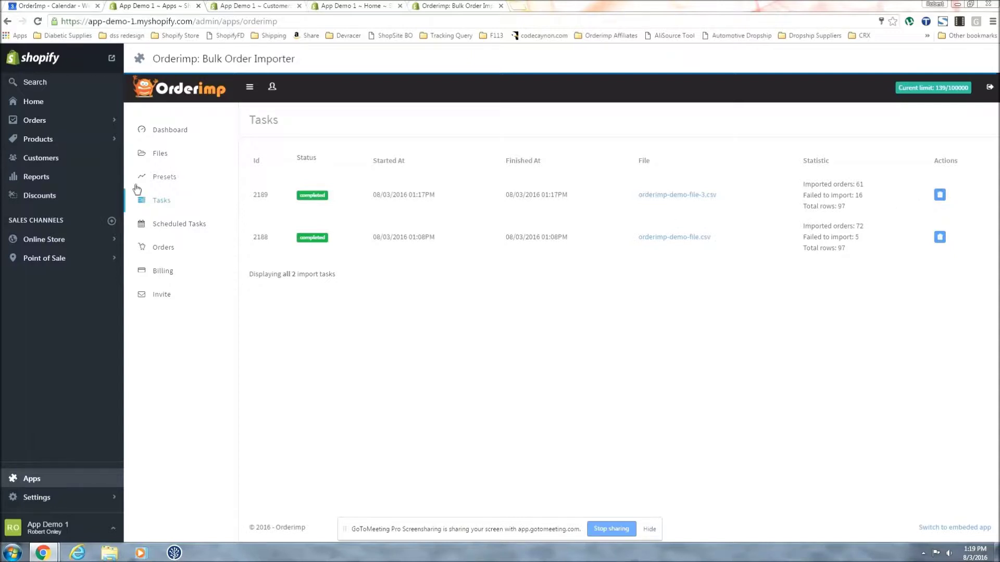
click(162, 134)
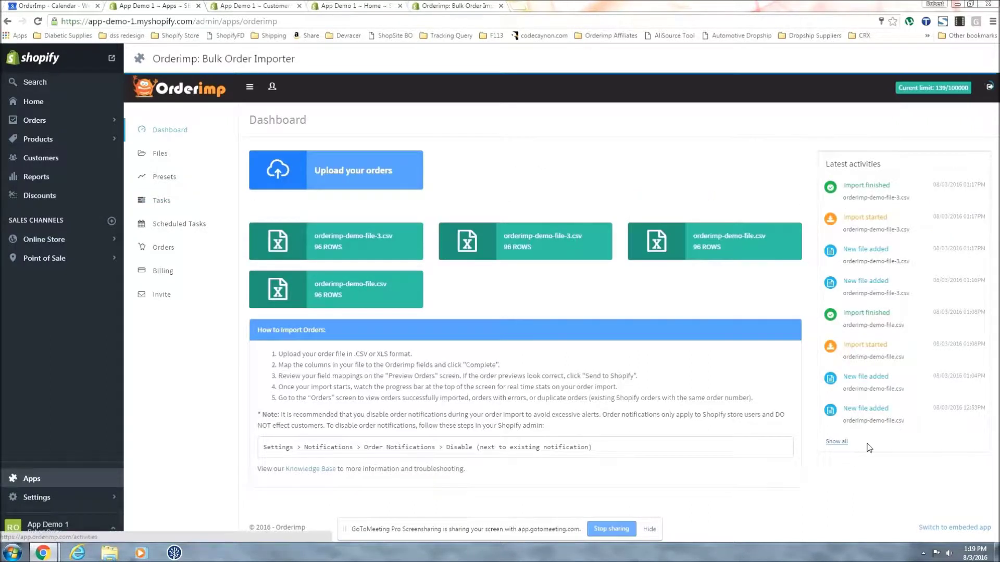
click(867, 444)
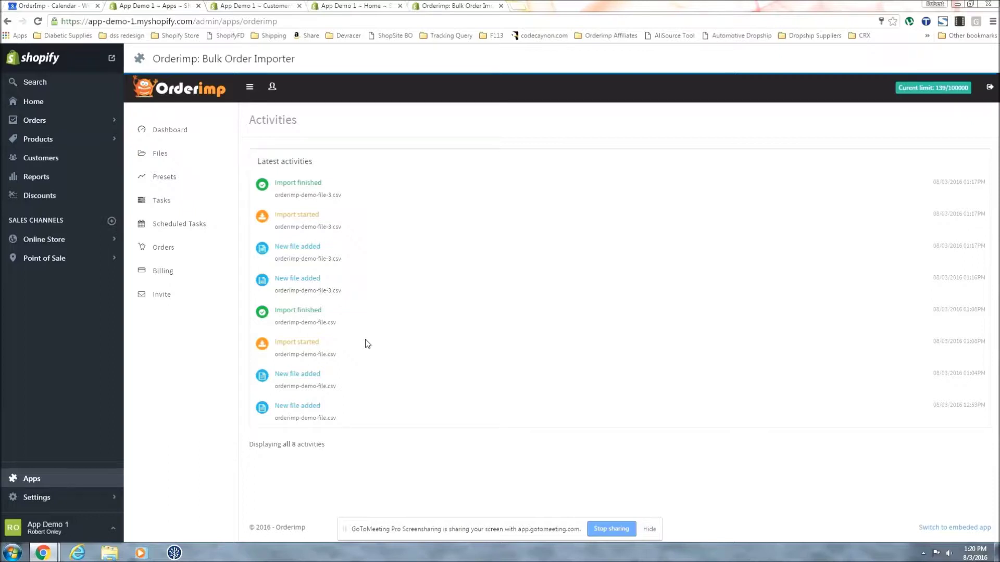
click(168, 156)
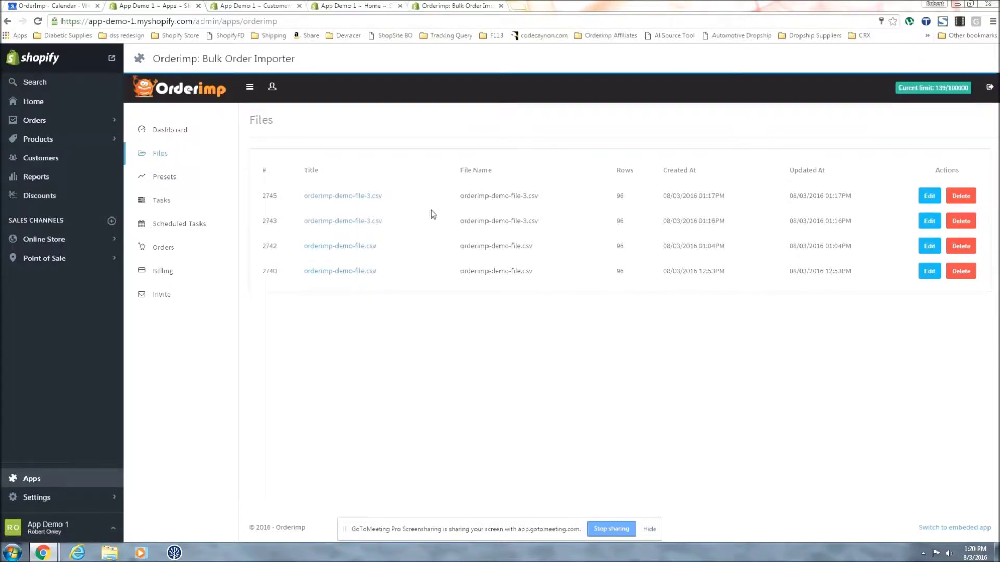
Open the newest orderimp-demo-file-3.csv entry and examine its order statuses and file preview
click(365, 196)
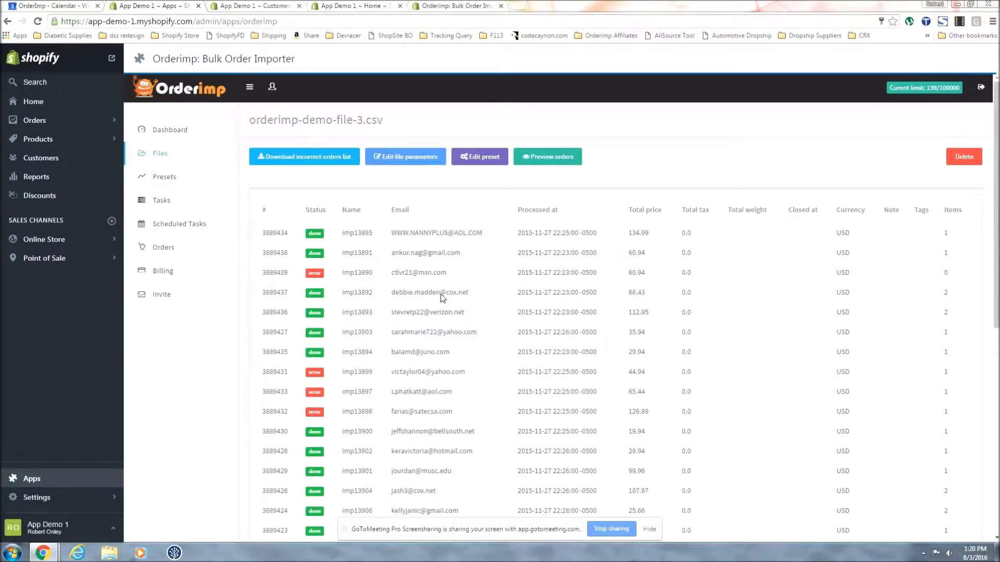
scroll(448, 315, down, 2)
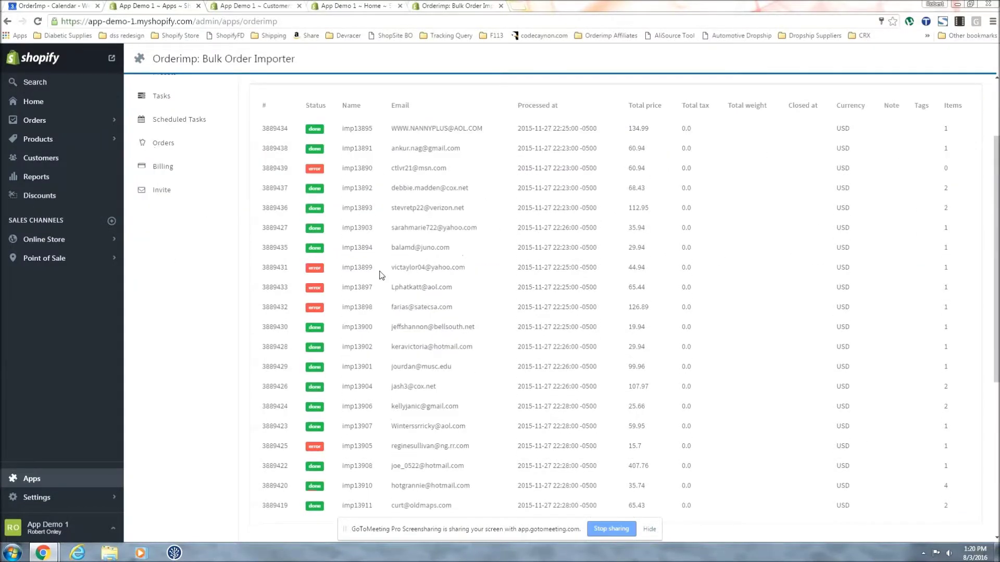
scroll(816, 227, down, 6)
scroll(368, 225, up, 1)
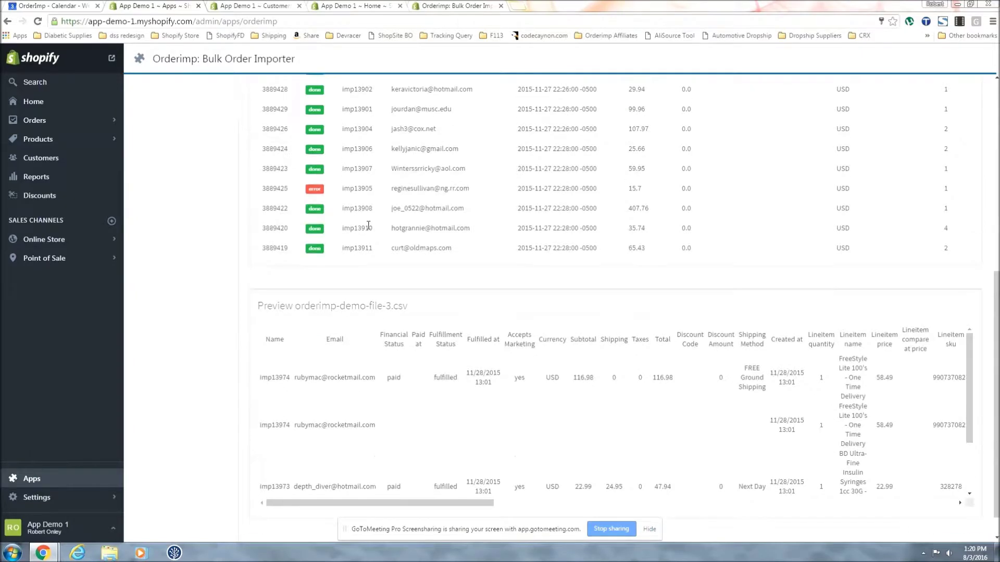
scroll(368, 225, up, 8)
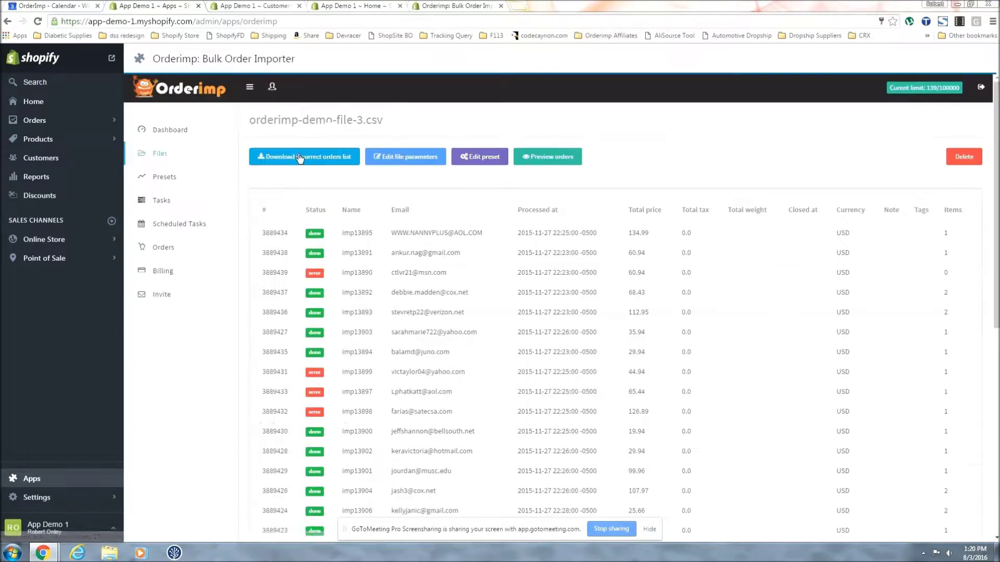
Download the incorrect orders report for orderimp-demo-file-3.csv, inspect its columns in Excel and return to Orderimp
click(331, 161)
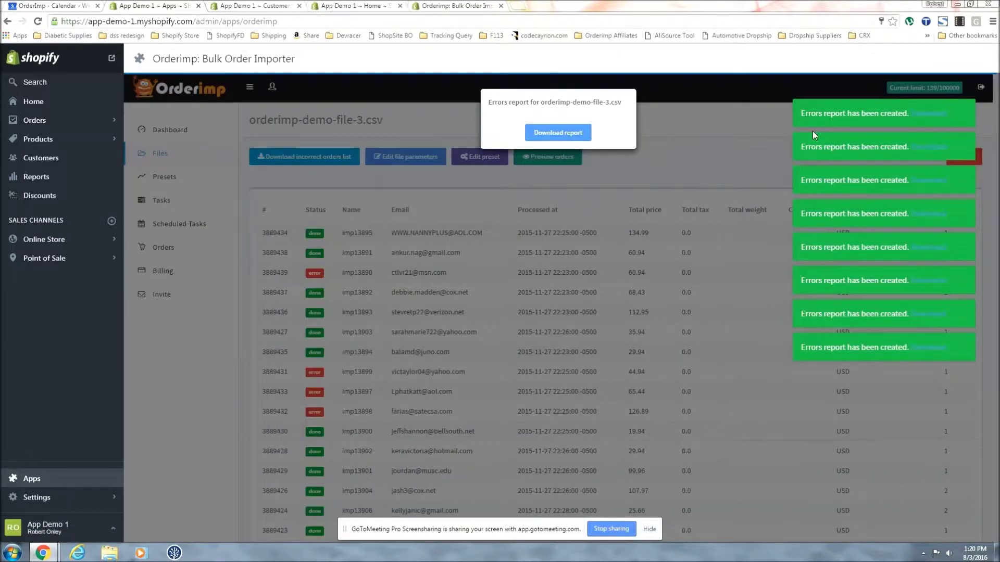
click(562, 134)
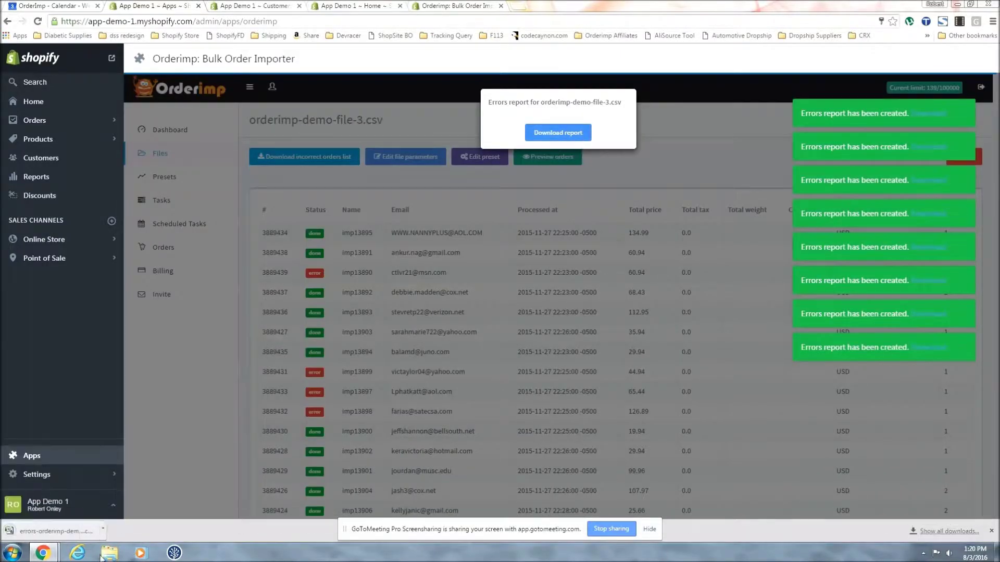
click(52, 531)
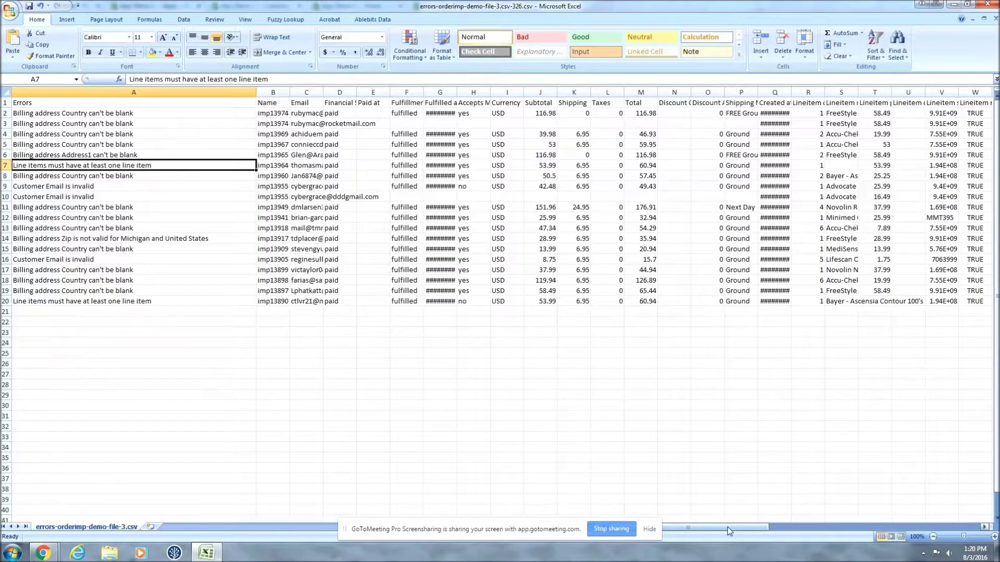
drag(727, 527, 781, 536)
click(951, 7)
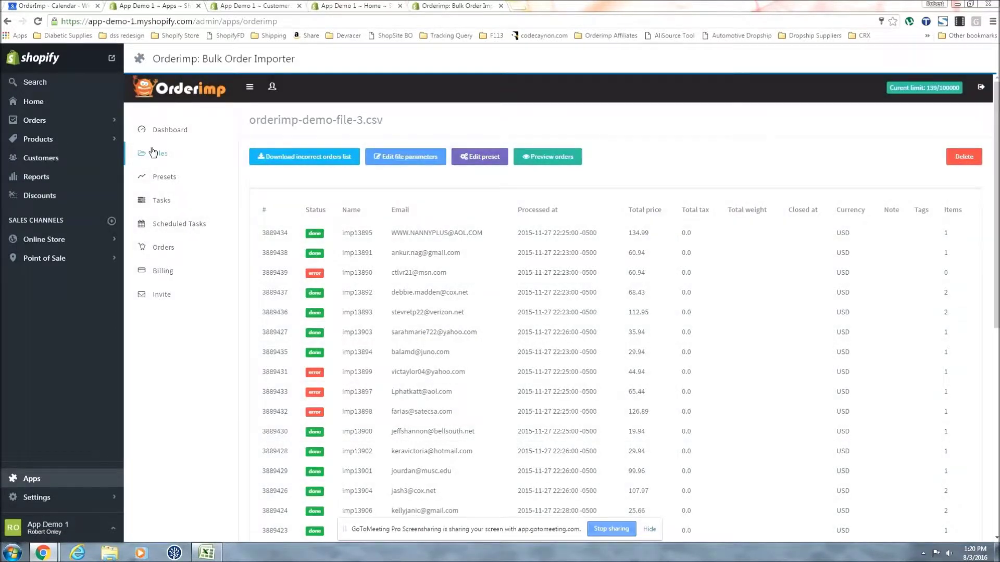
Open the file's preset for editing, complete it again and review the preview of orderimp-demo-file-3.csv
click(475, 159)
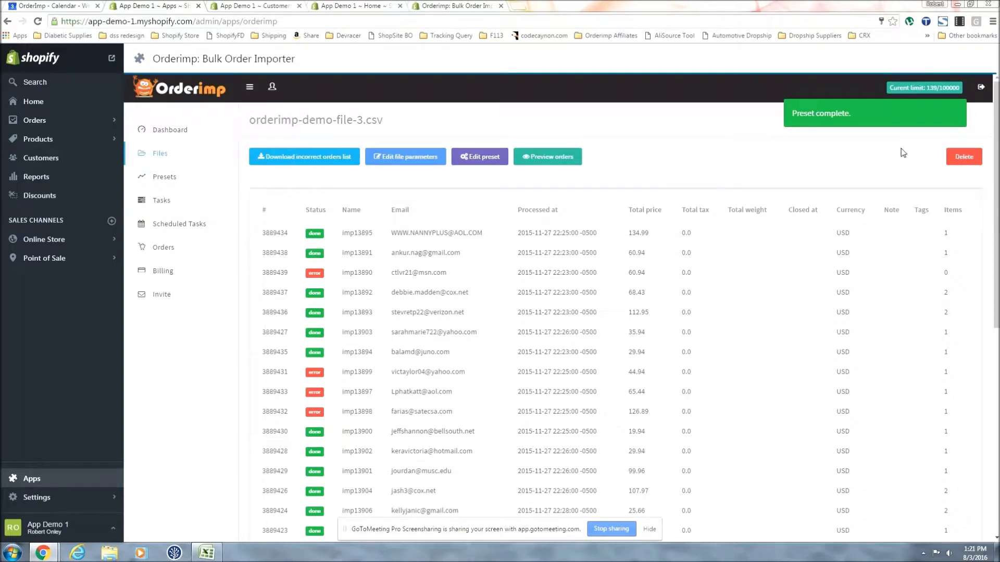
scroll(879, 158, down, 6)
scroll(879, 157, down, 2)
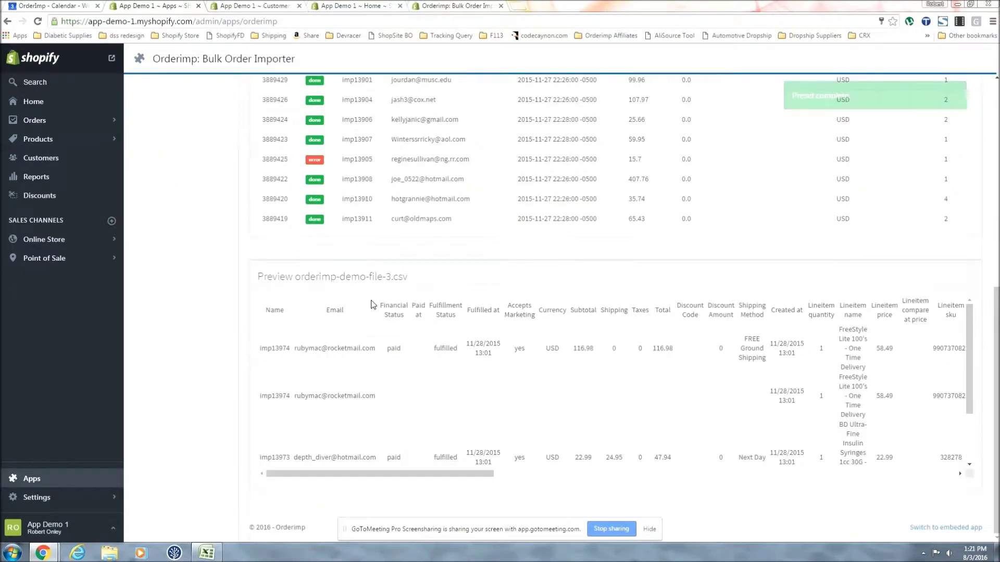
Review the import statuses of the orders listed above the preview of orderimp-demo-file-3.csv
scroll(404, 346, down, 1)
scroll(404, 345, up, 1)
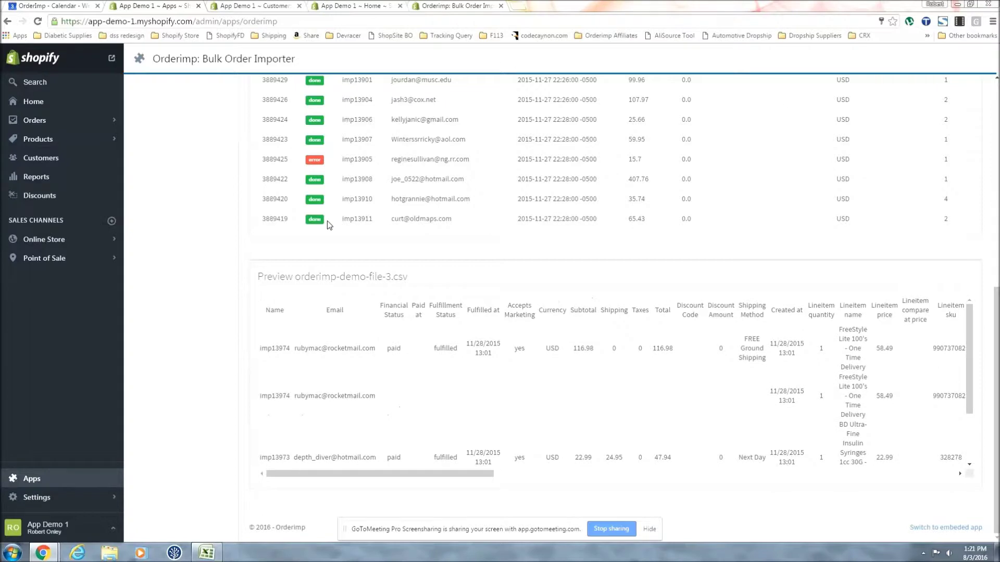
scroll(327, 221, up, 1)
scroll(326, 225, up, 2)
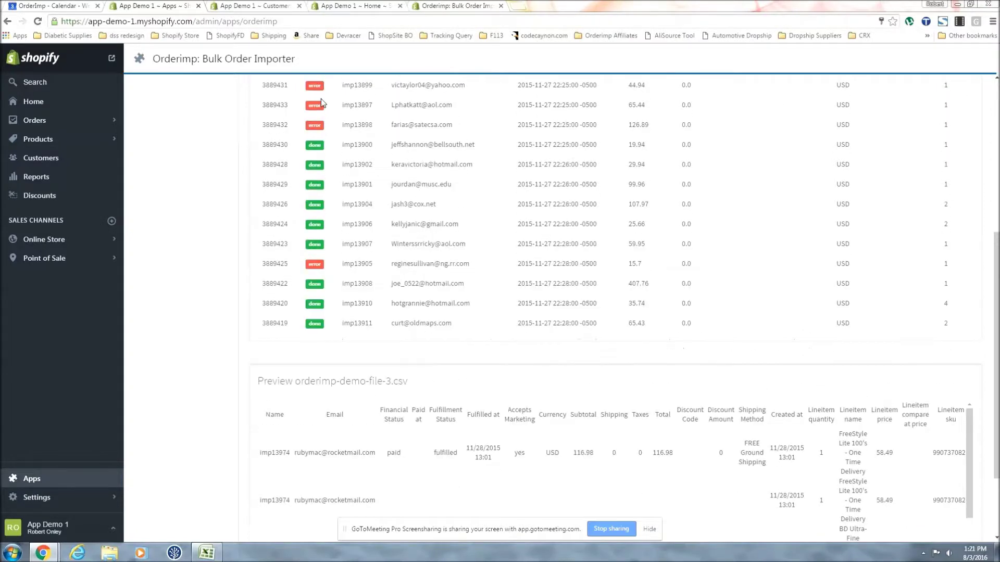
scroll(363, 260, up, 2)
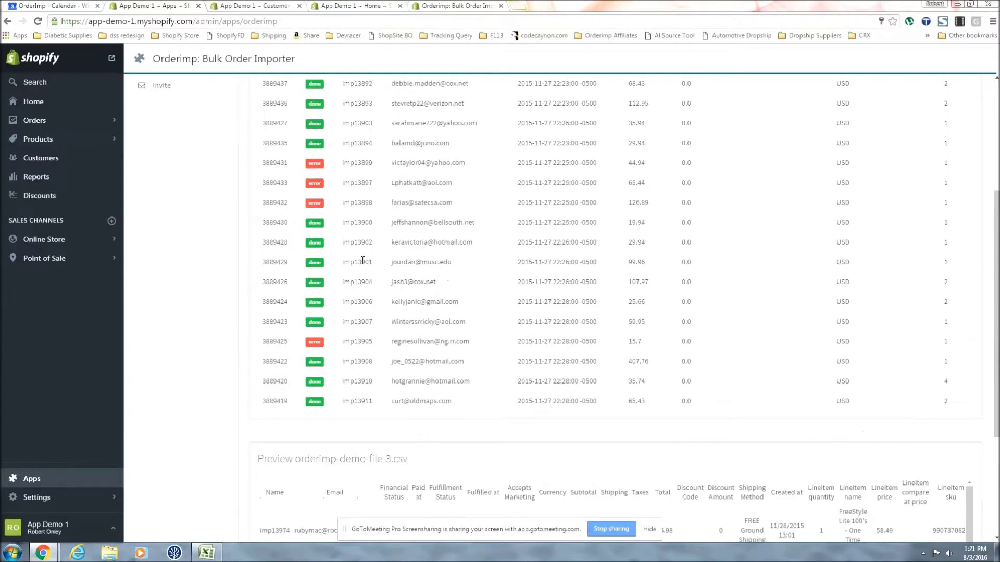
scroll(363, 262, up, 5)
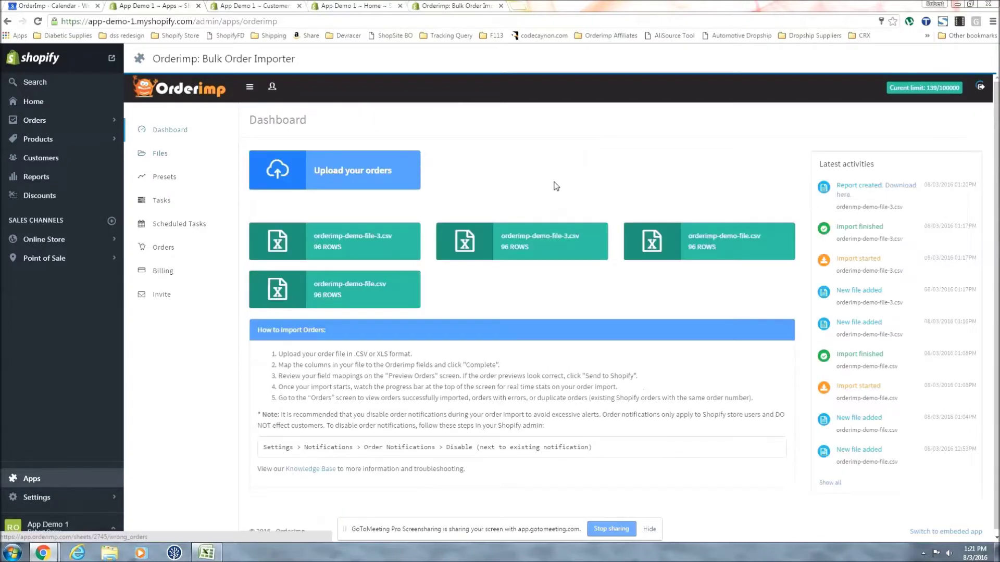
Upload orderimp-demo-file-3.csv again from the dashboard and save the file with its column-name row as the header
click(469, 178)
click(533, 187)
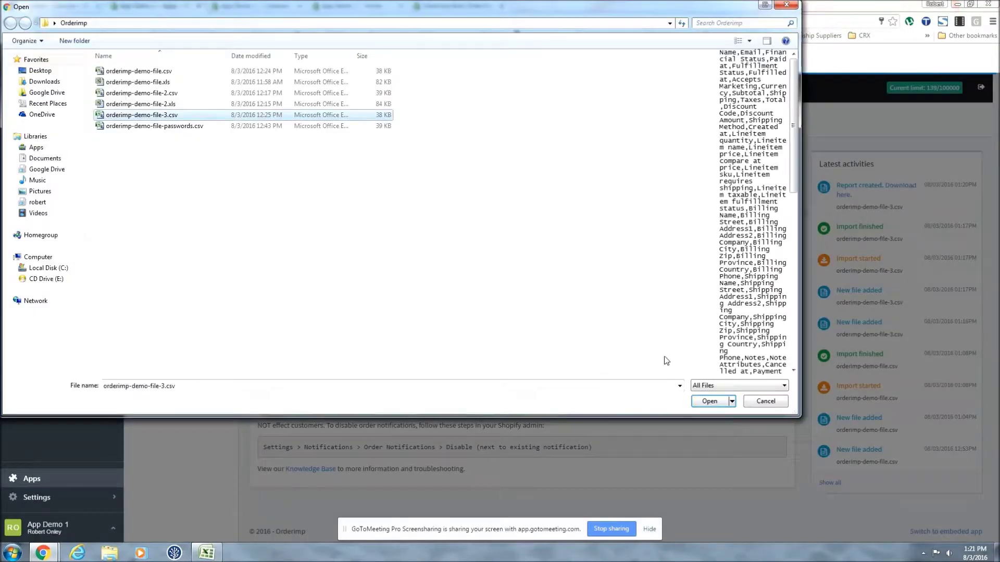
click(709, 402)
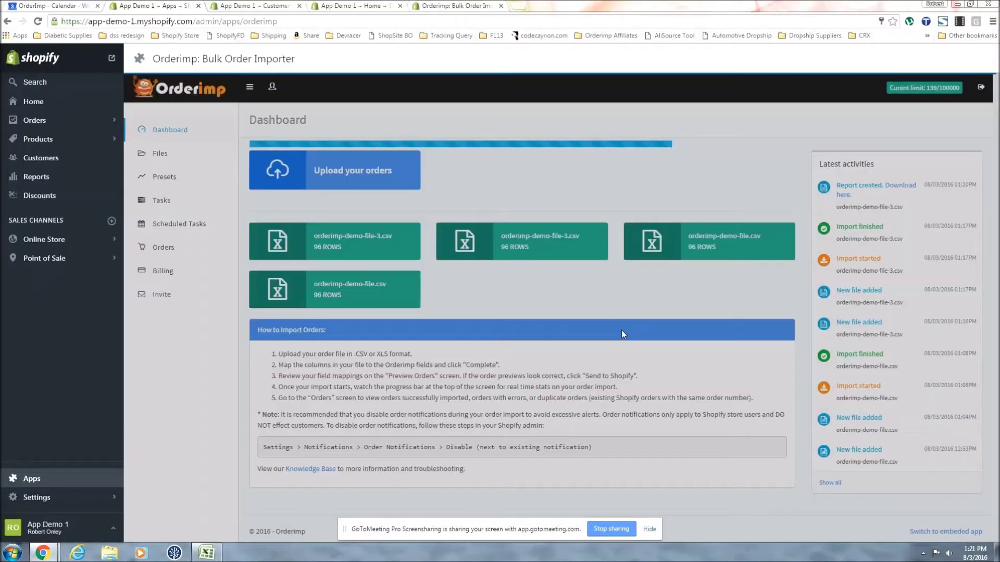
scroll(743, 515, down, 3)
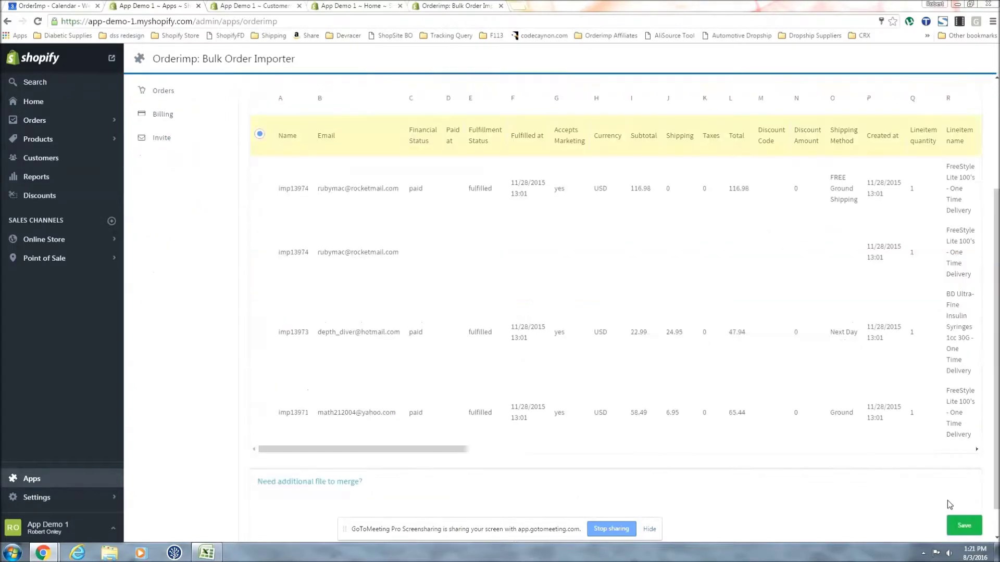
click(962, 525)
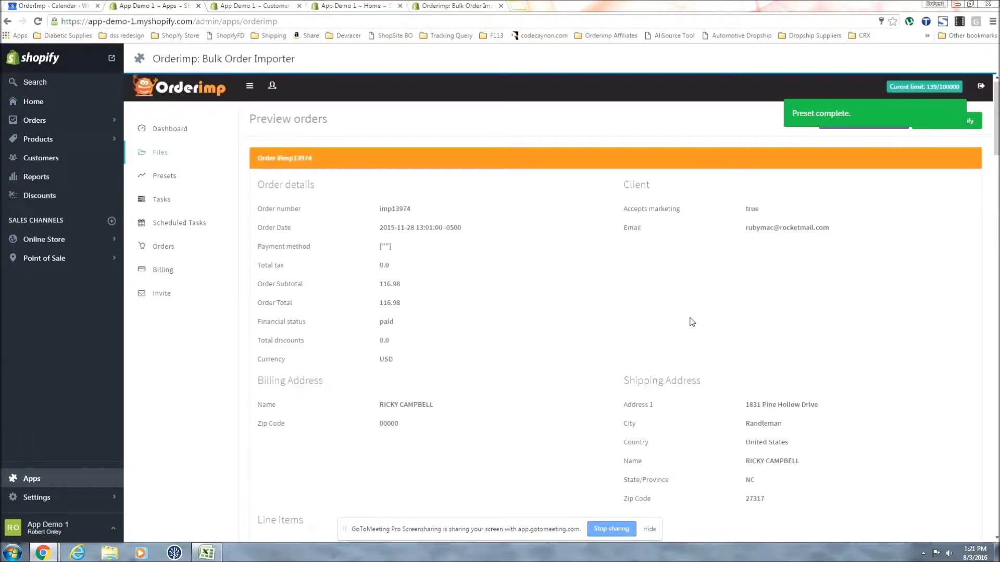
Look over the order previews, send the orders to Shopify and confirm the start of the import
scroll(691, 321, down, 10)
scroll(908, 384, up, 10)
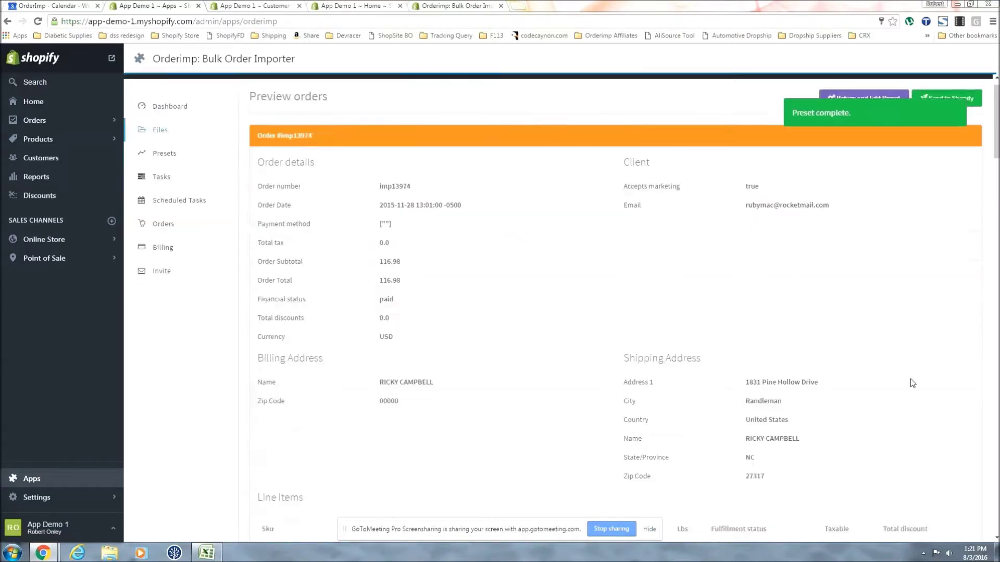
click(972, 121)
click(596, 338)
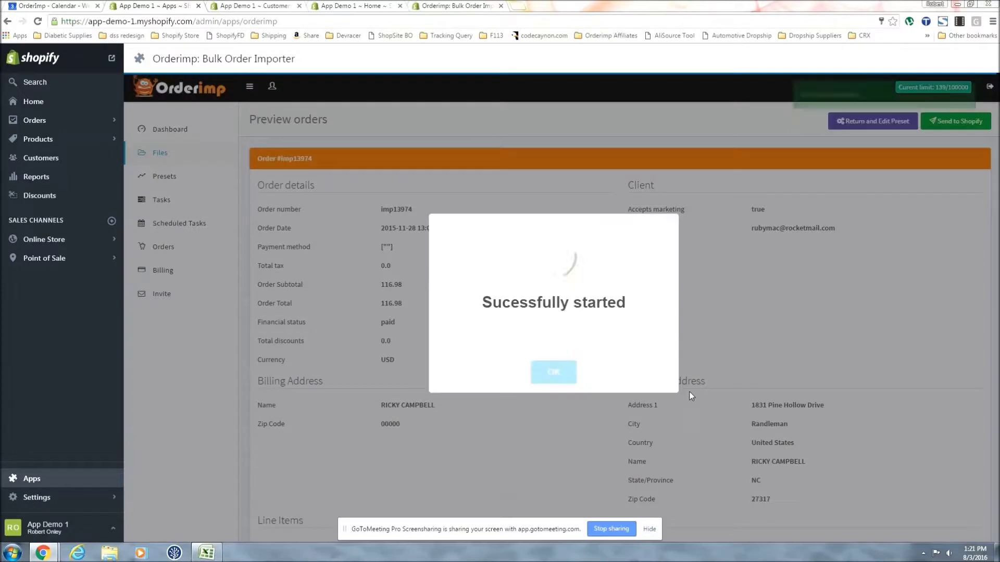
click(568, 374)
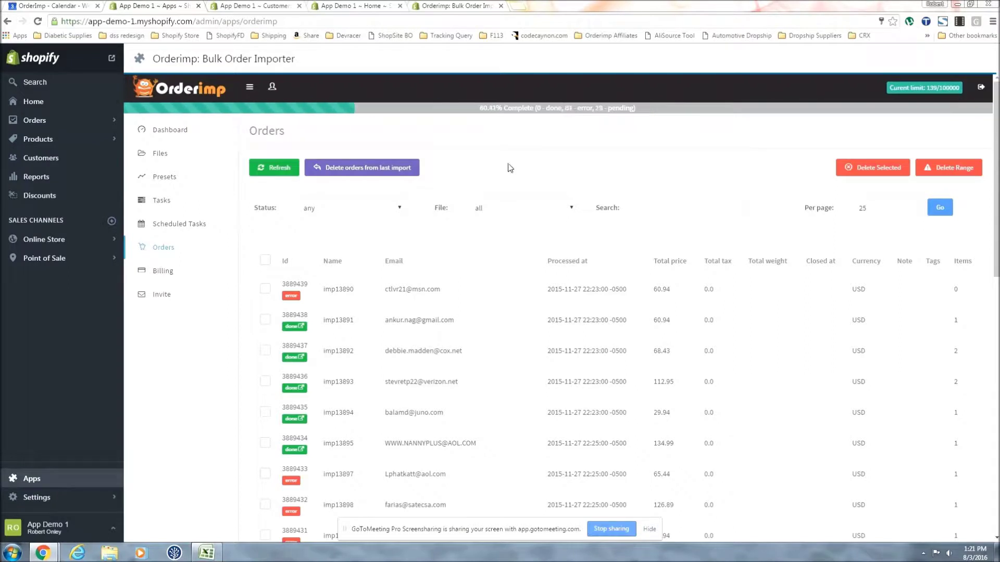
Refresh the orders list, acknowledge the task completion and examine the statuses of the newly imported orders
click(273, 168)
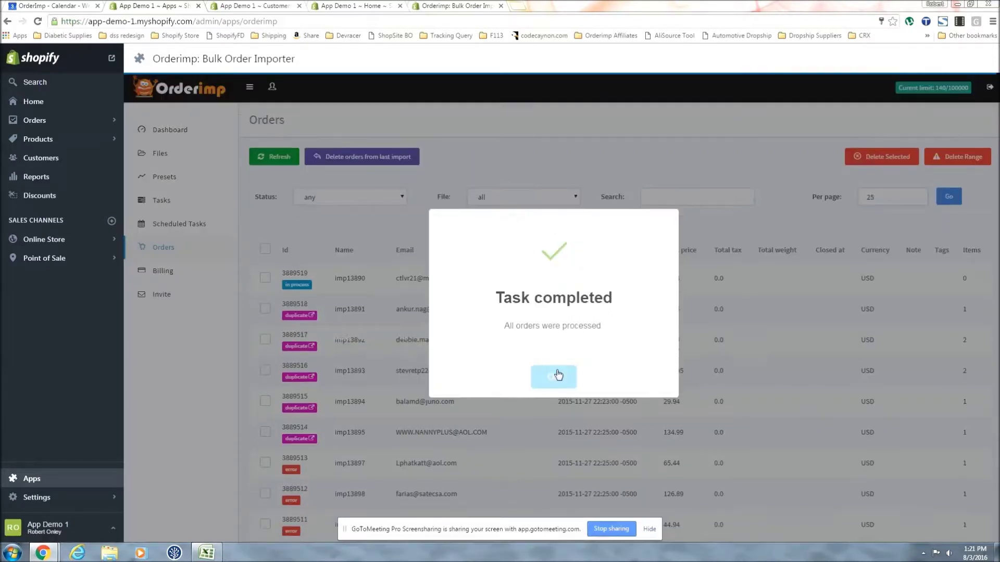
click(553, 376)
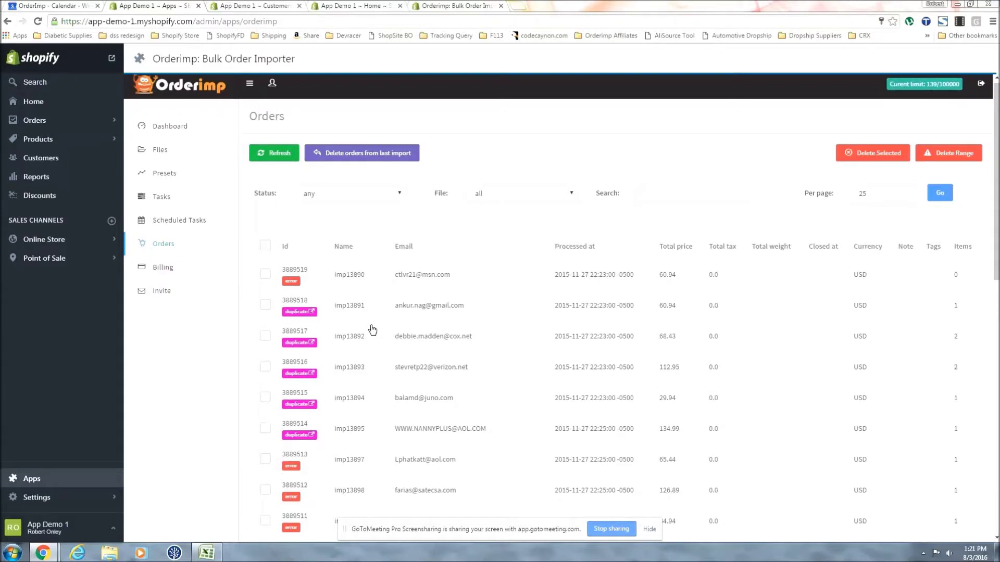
scroll(373, 329, down, 1)
scroll(372, 329, down, 10)
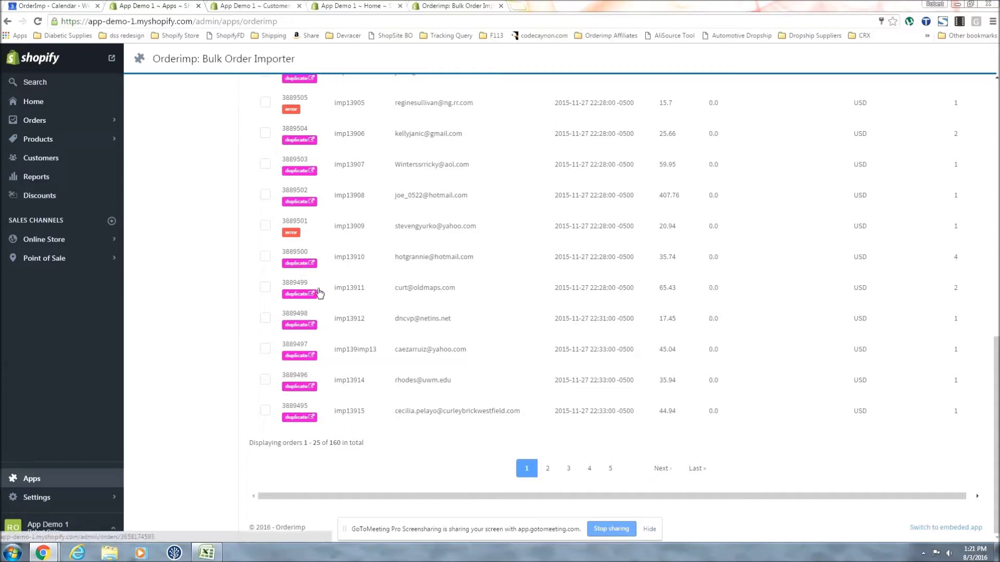
Open the duplicate order with total price 59.95 in Shopify, inspect its details and return to the start of the Orderimp orders list
click(306, 171)
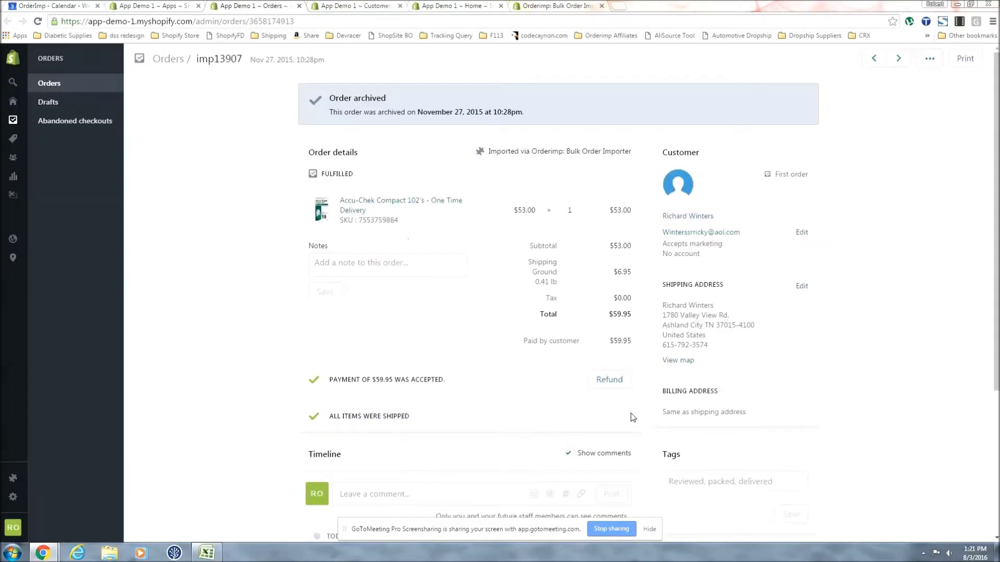
scroll(630, 417, down, 4)
scroll(594, 290, up, 3)
click(169, 5)
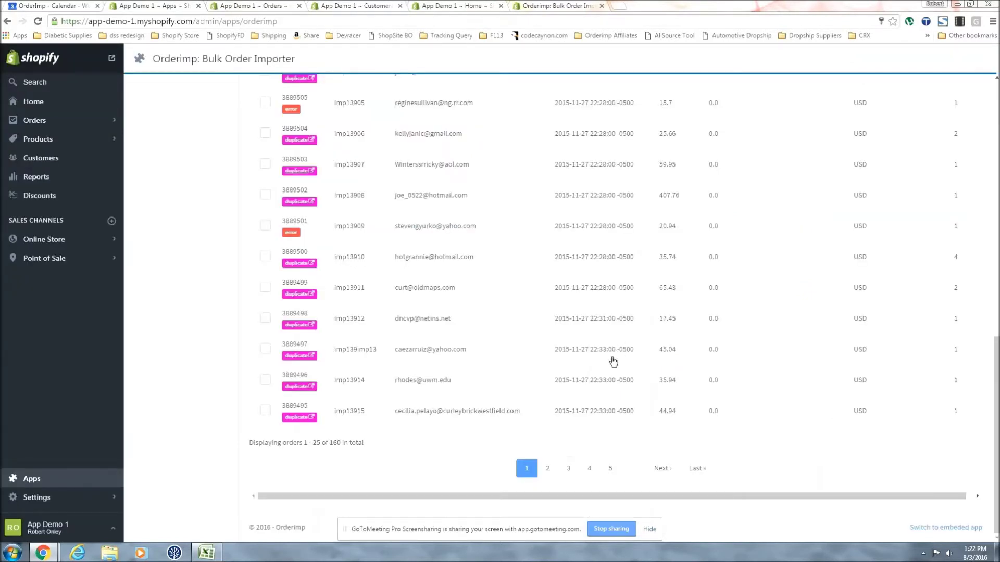
scroll(608, 361, up, 1)
scroll(604, 361, up, 10)
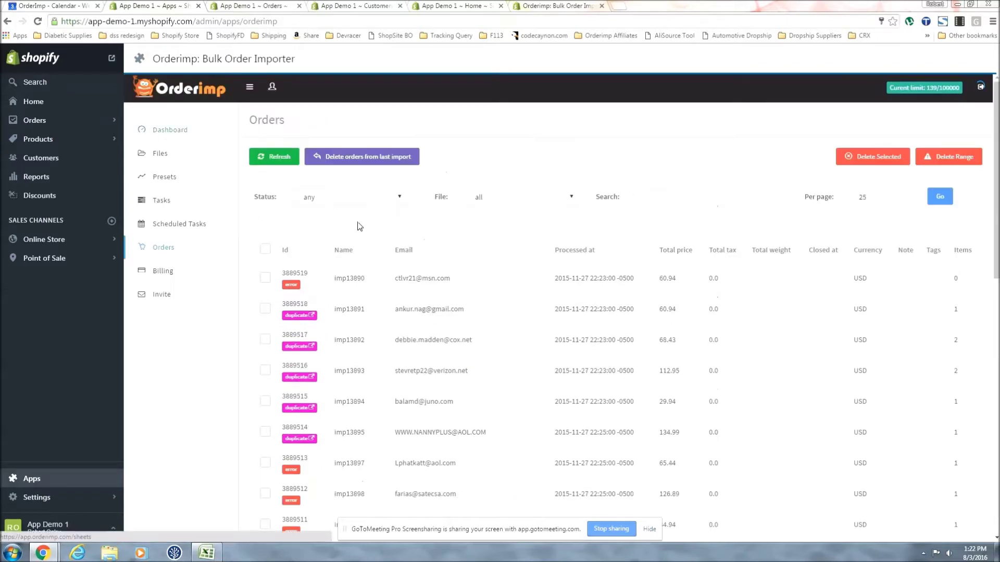